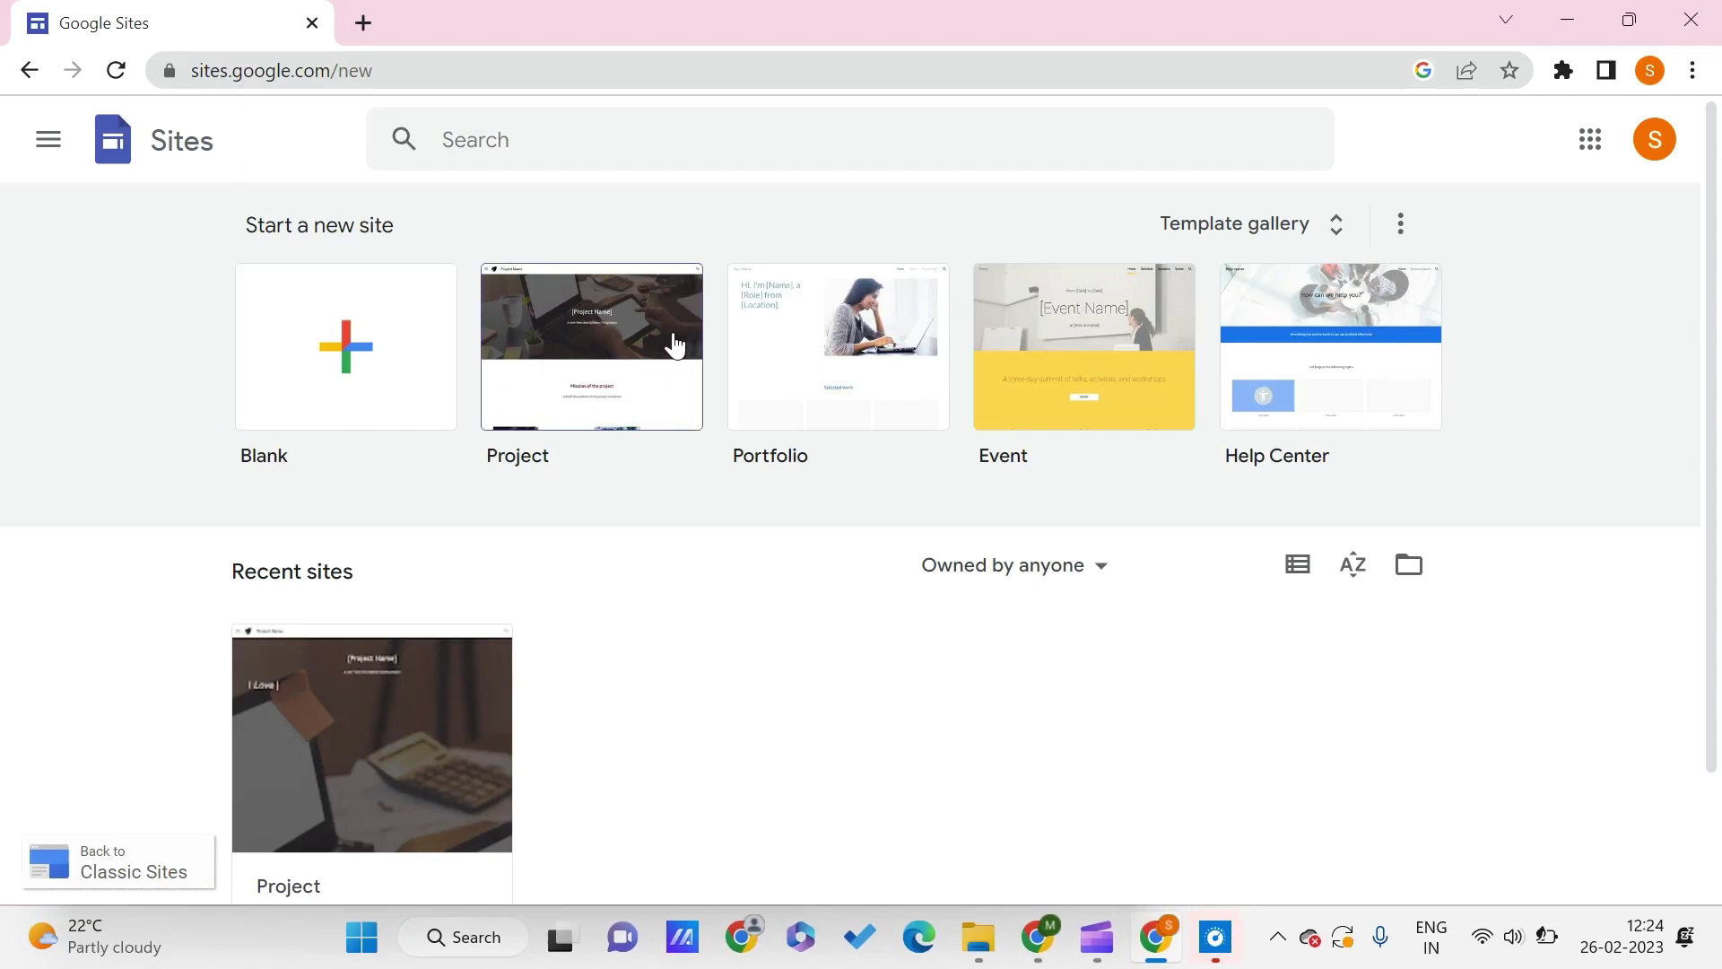
Step: Create a site from the Project template and view its [Project Name] header and description
click(634, 309)
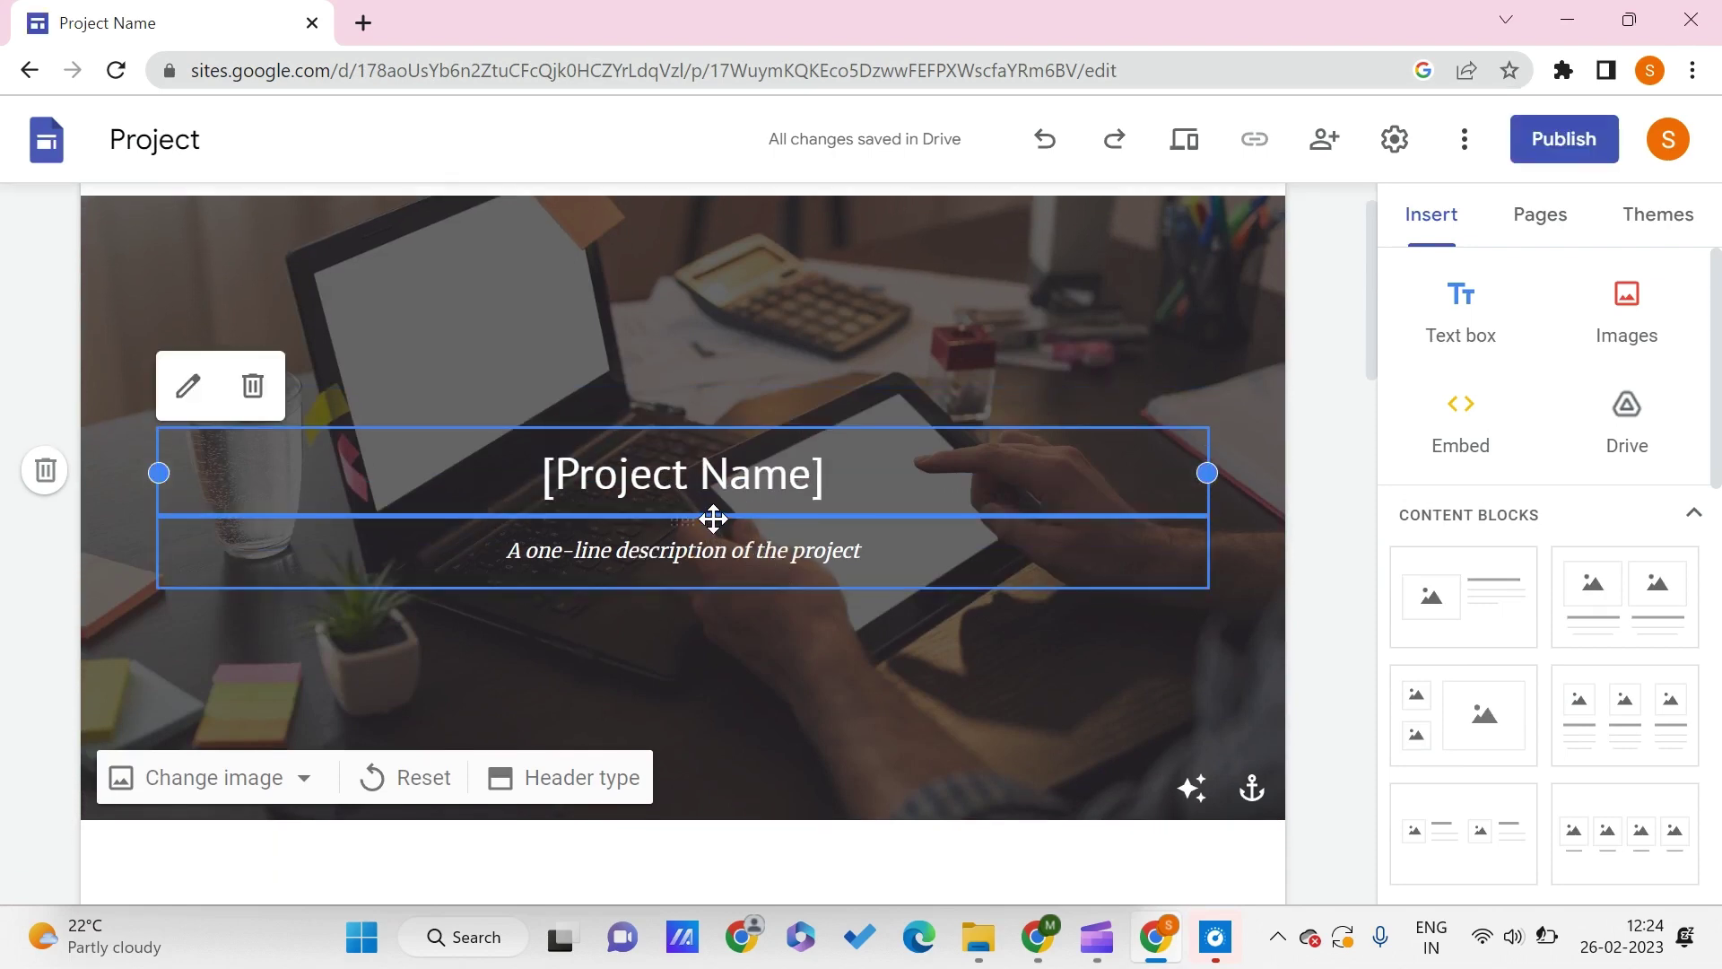
scroll(726, 566, down, 1)
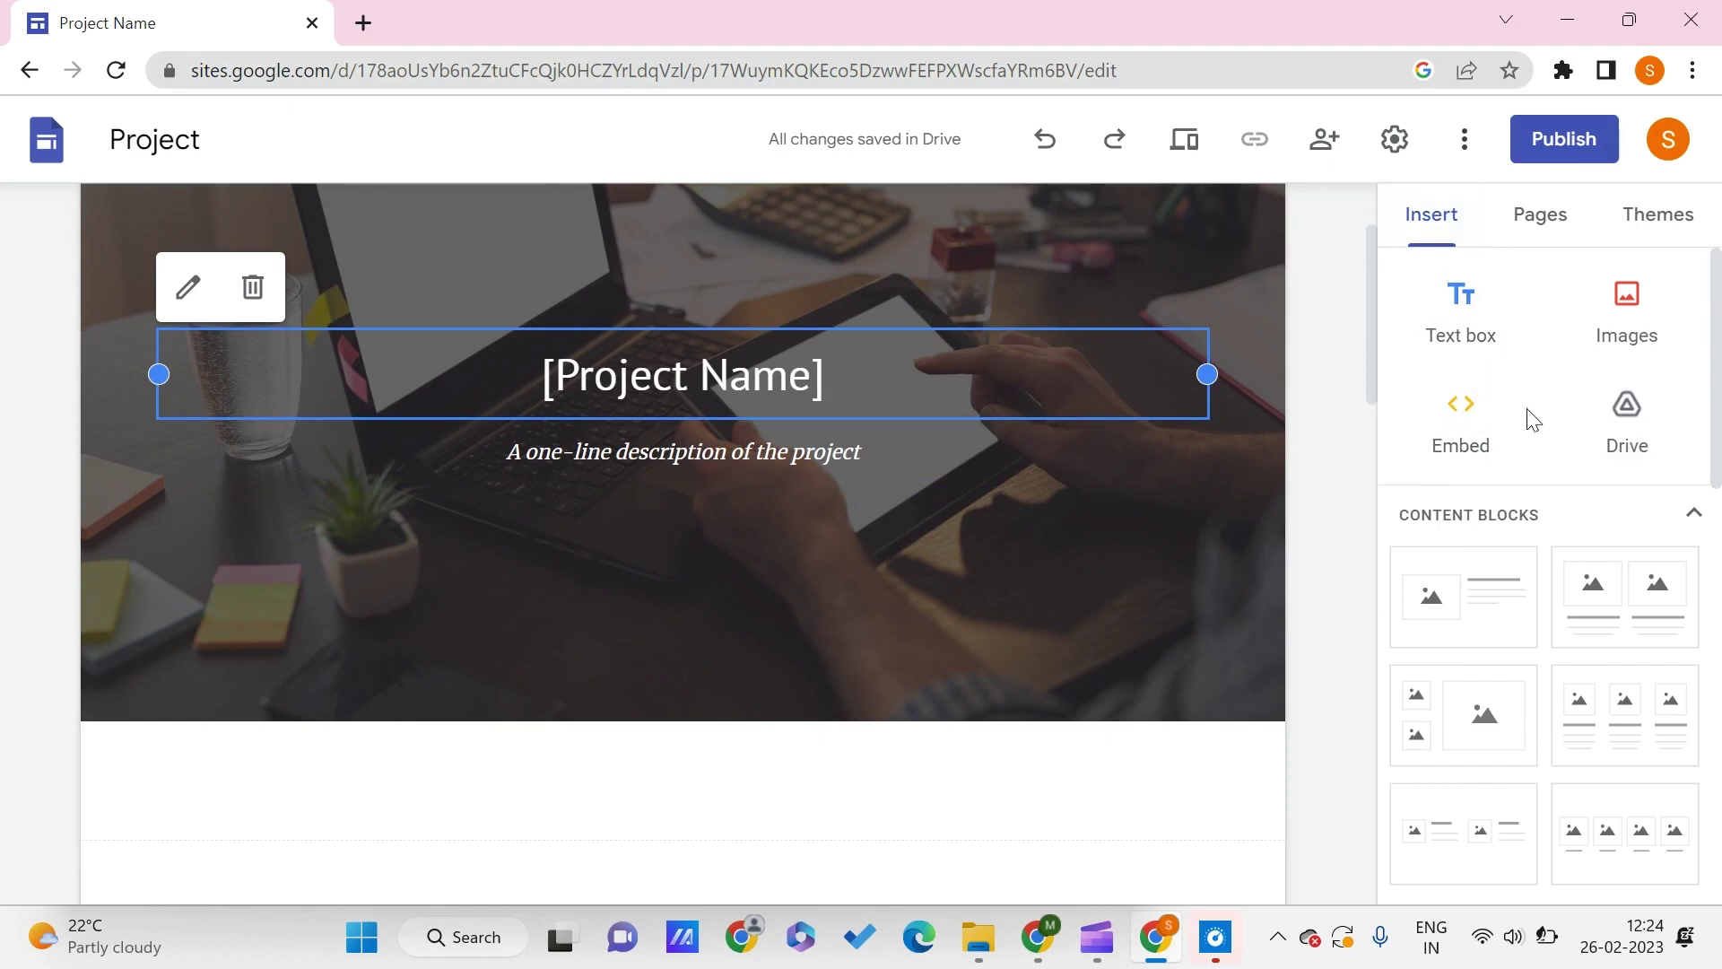
Step: Paste the Typed.js typing-text HTML and script into a new embed's code box and preview it
click(1472, 441)
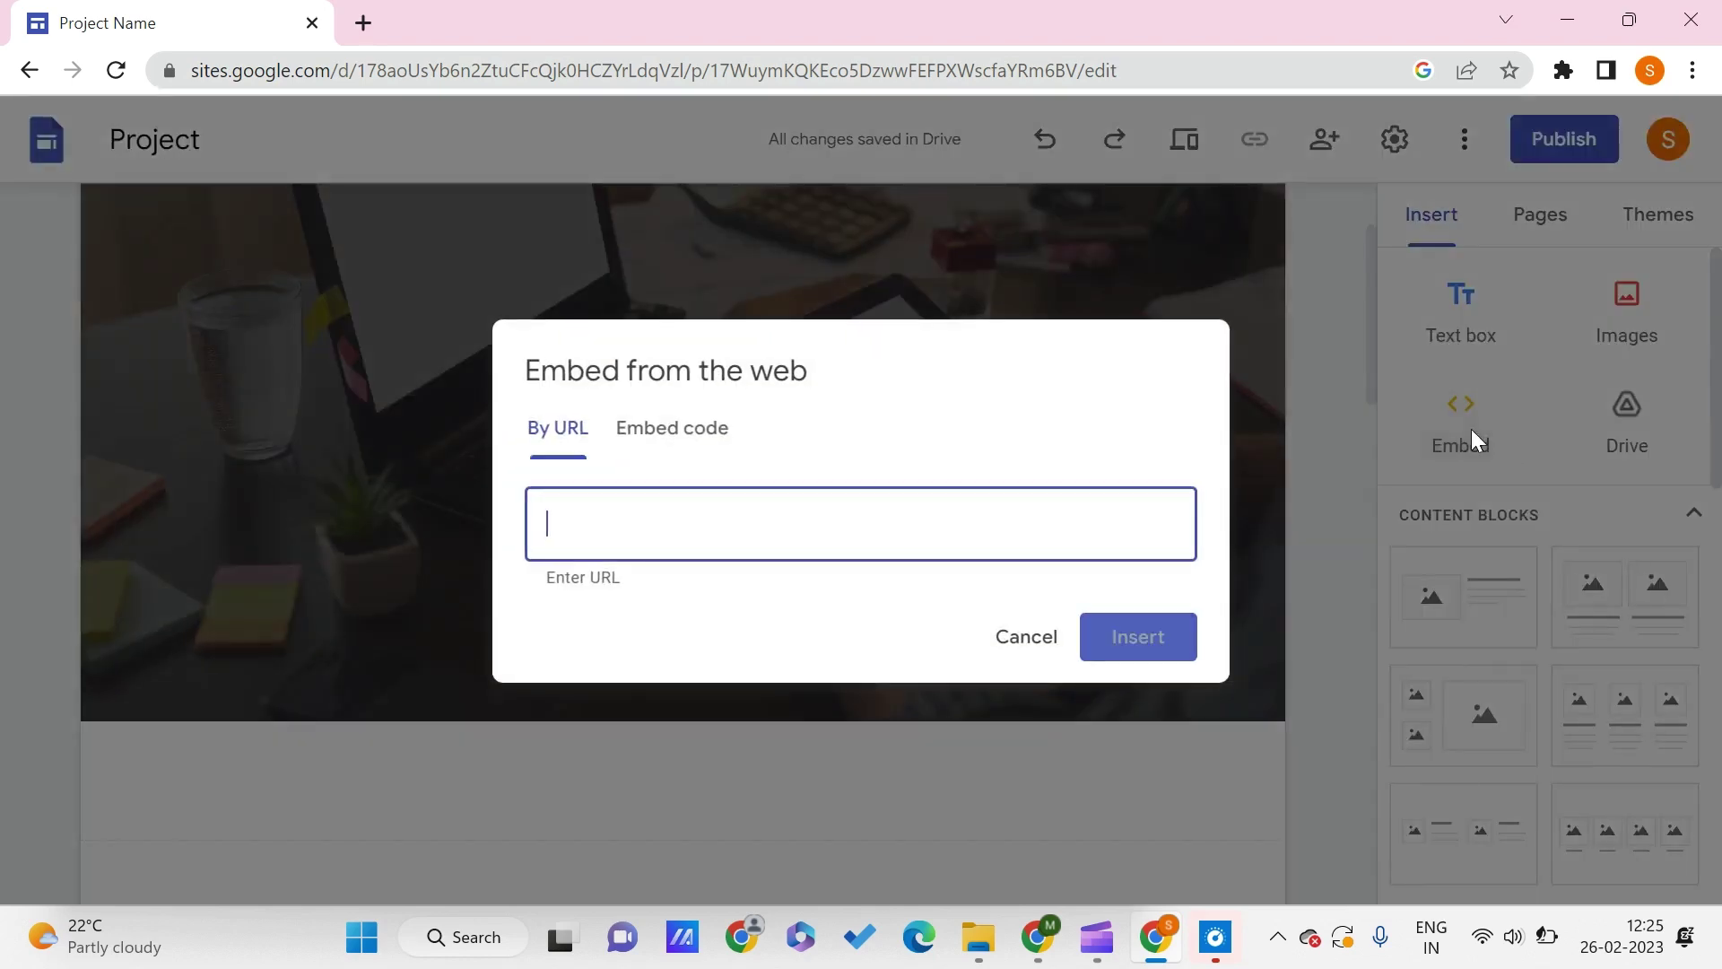
click(647, 422)
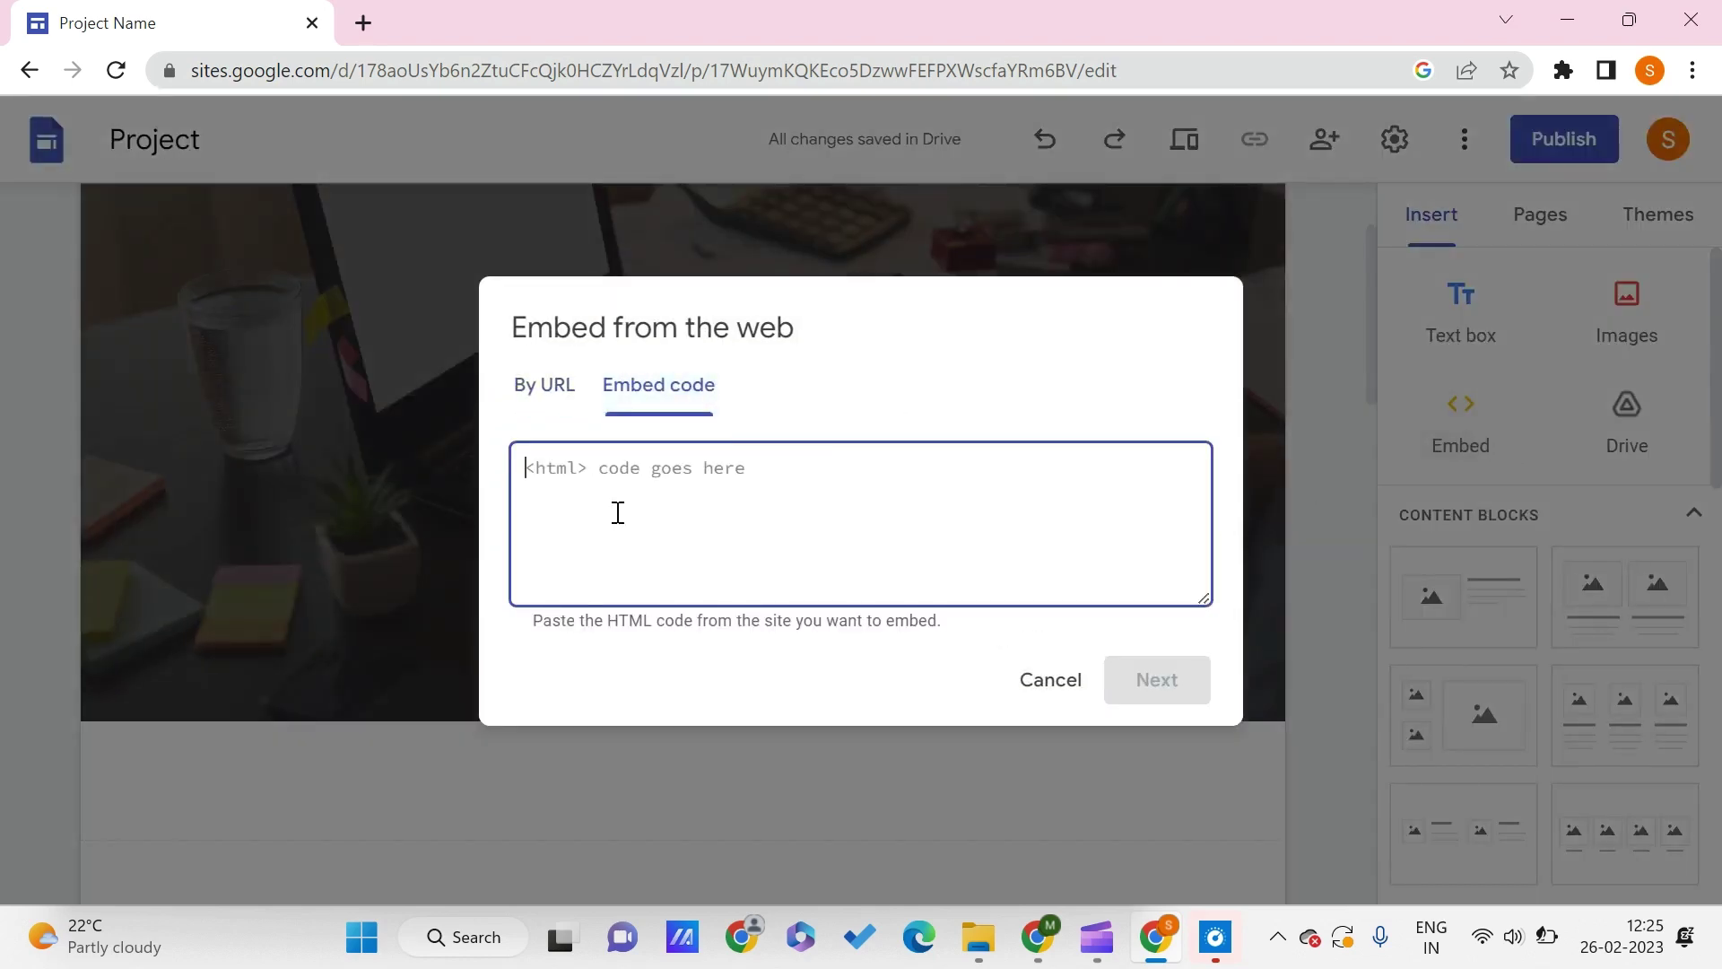
key(ctrl+v)
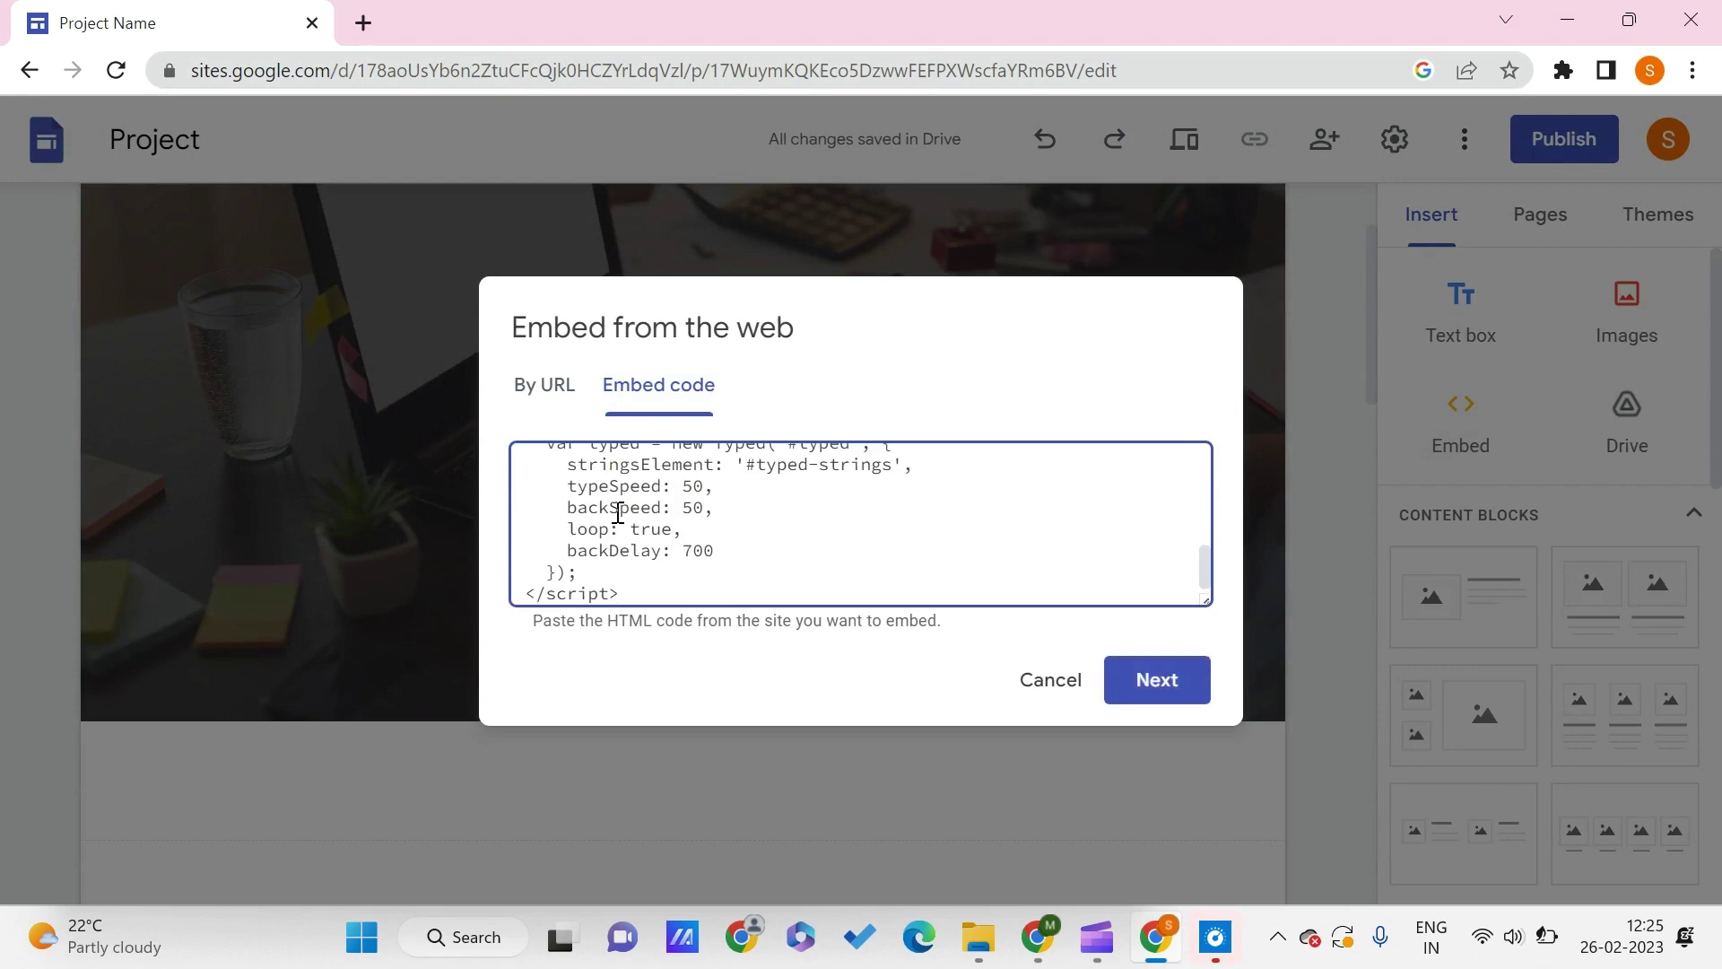
scroll(666, 528, up, 7)
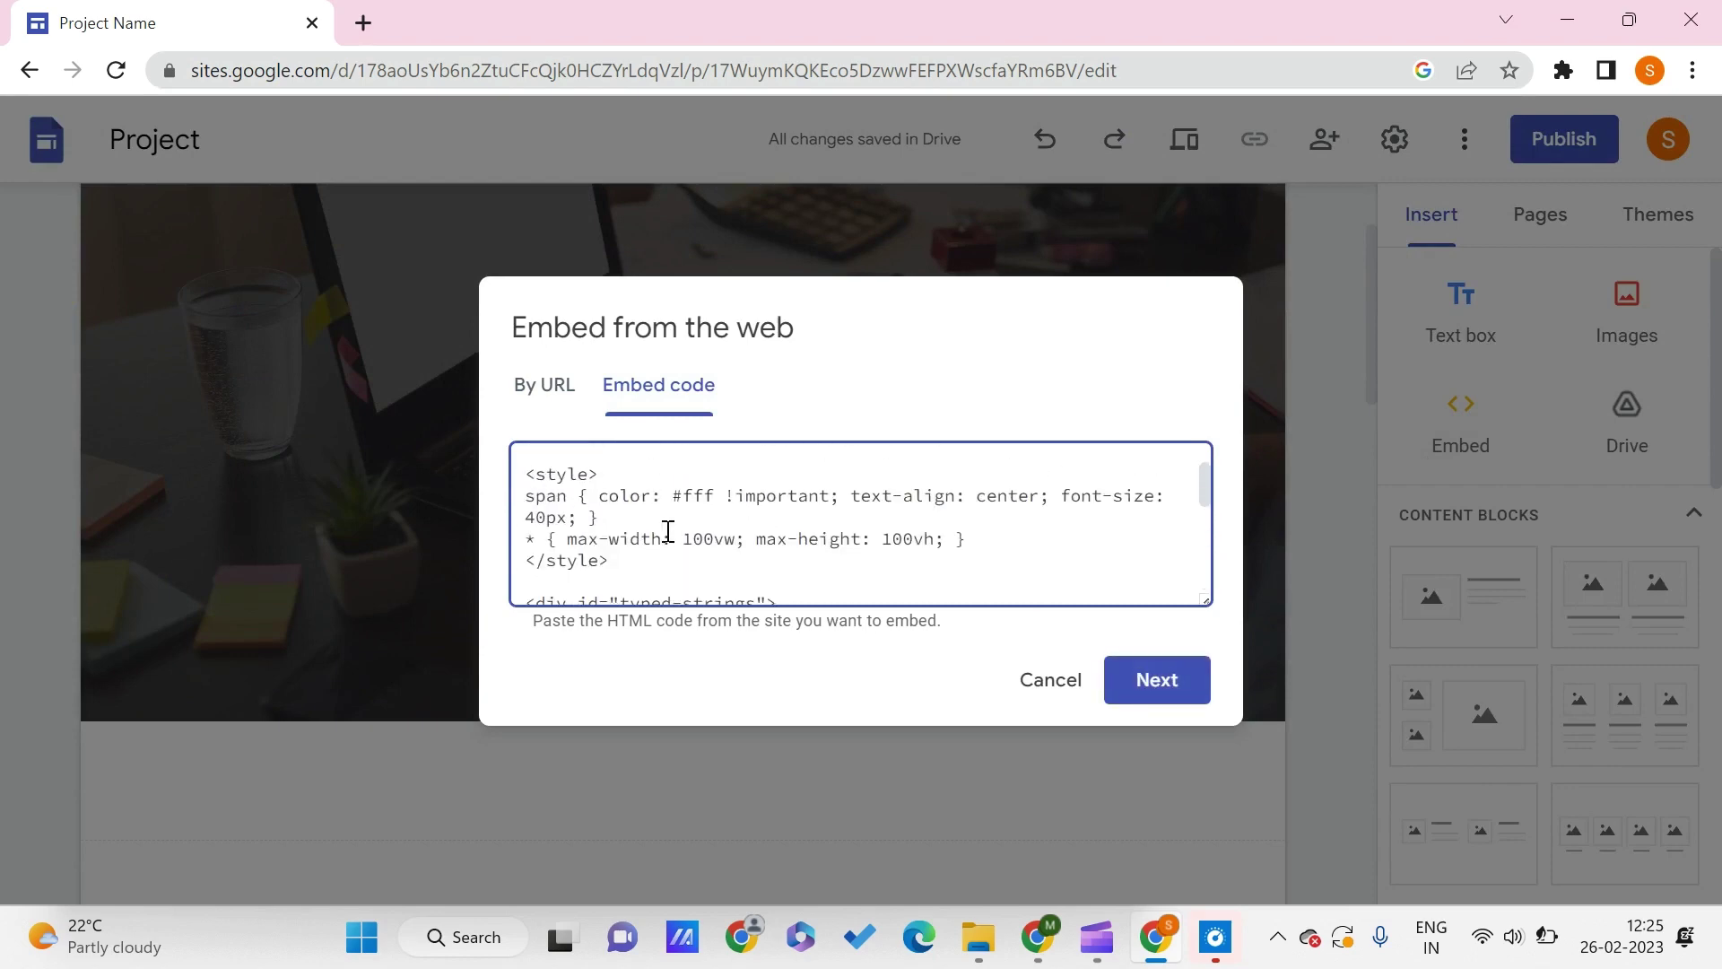
scroll(668, 531, down, 2)
scroll(668, 531, up, 2)
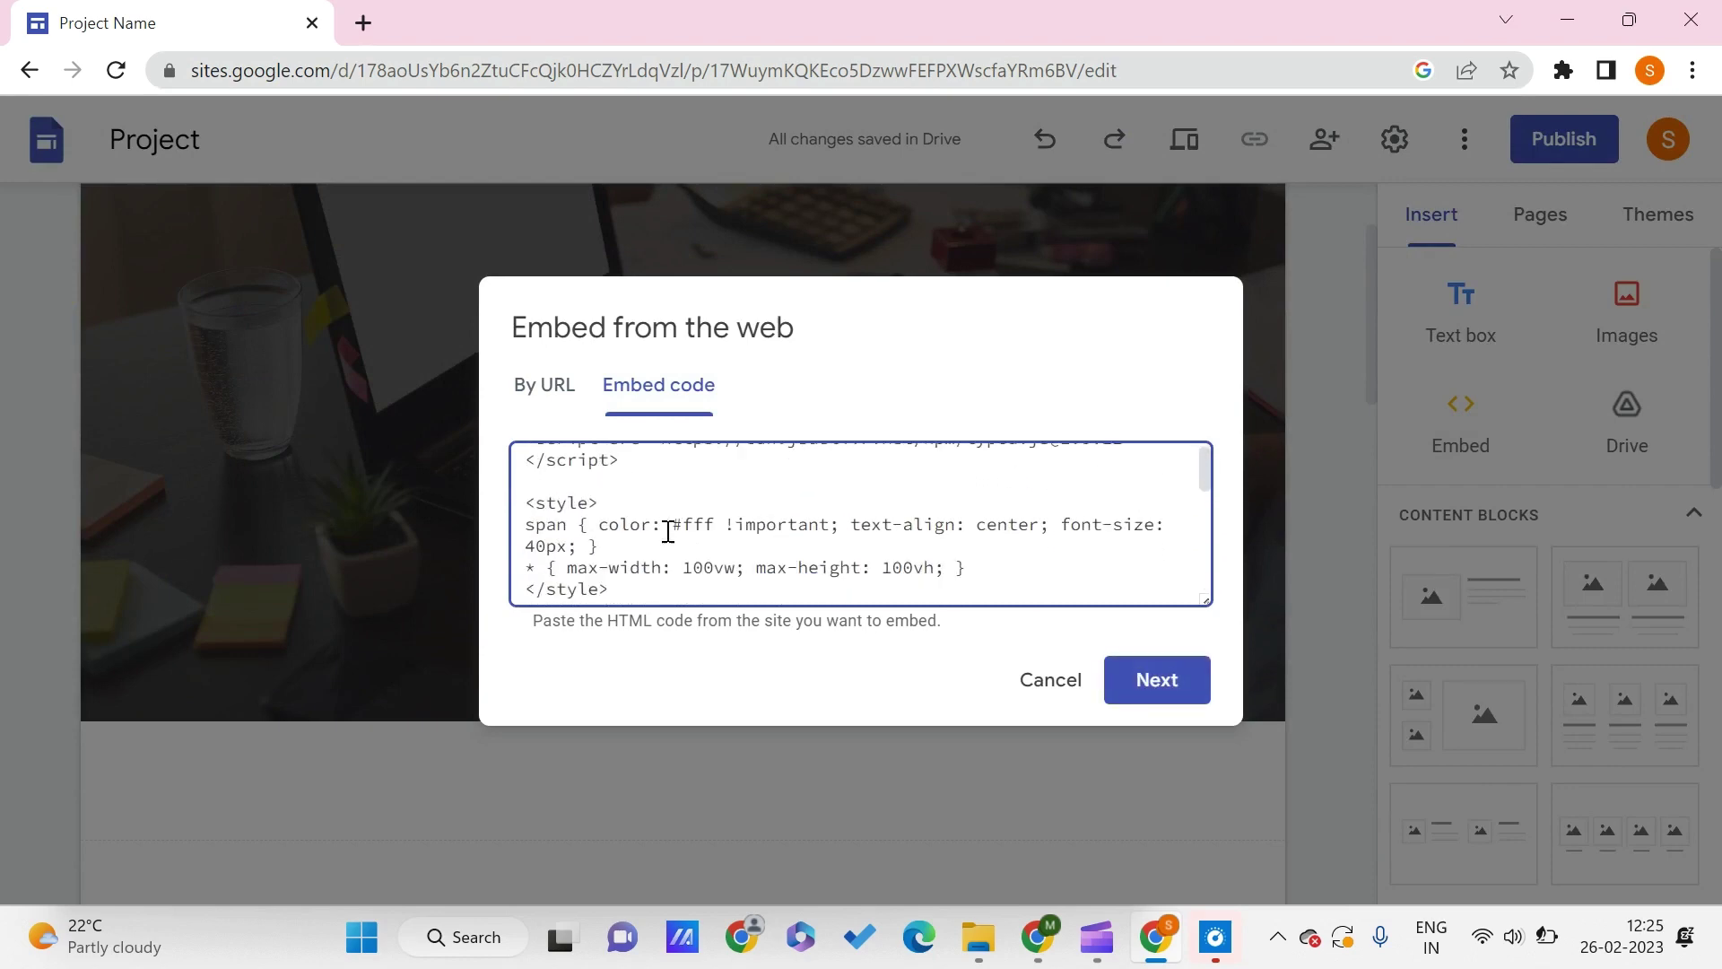
scroll(669, 531, down, 3)
scroll(669, 531, down, 3)
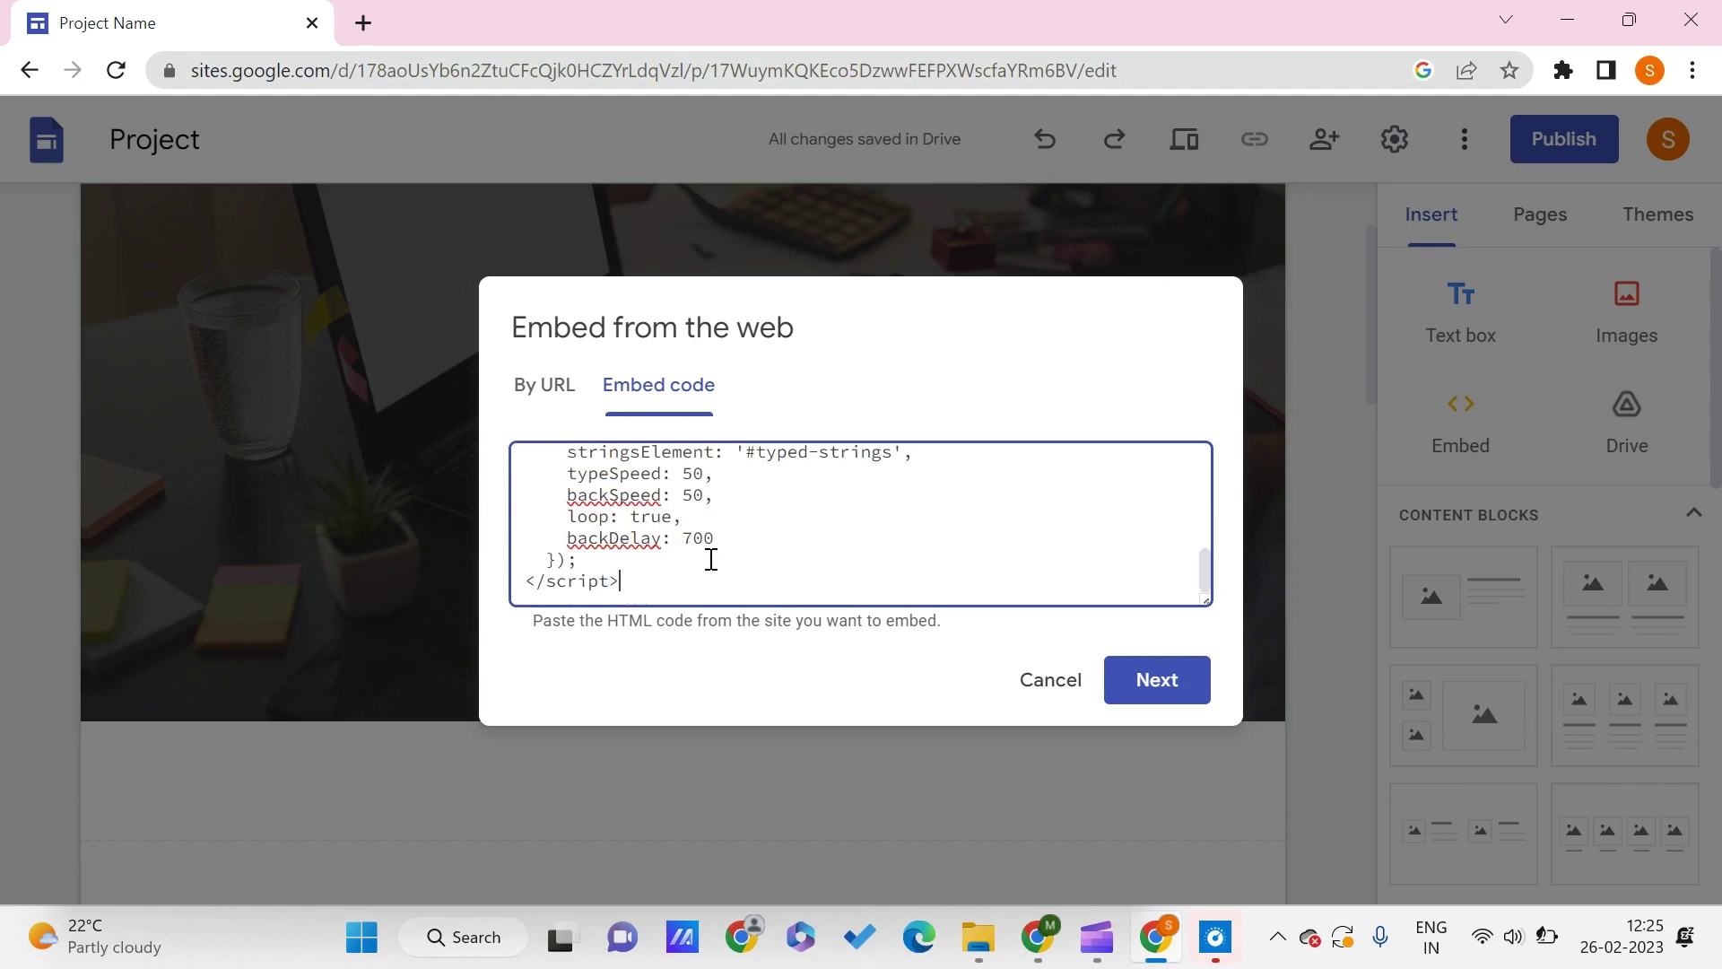
click(1157, 688)
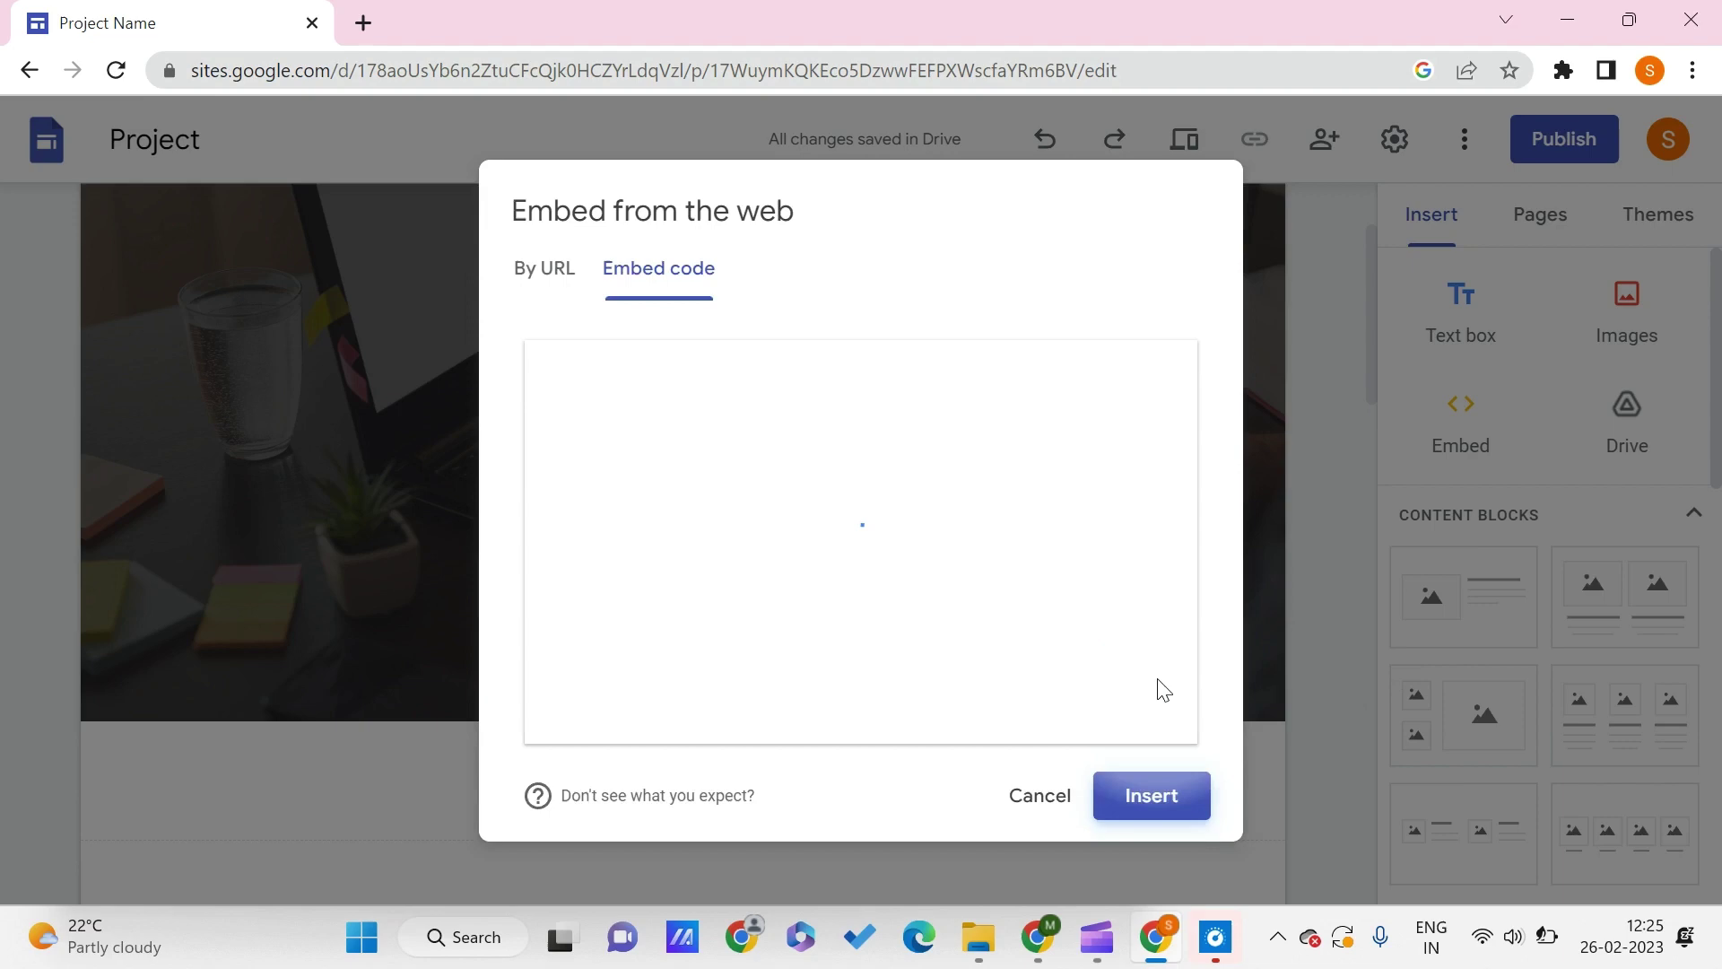
Step: Insert the typing embed and drag it into the header banner below the description
click(1143, 815)
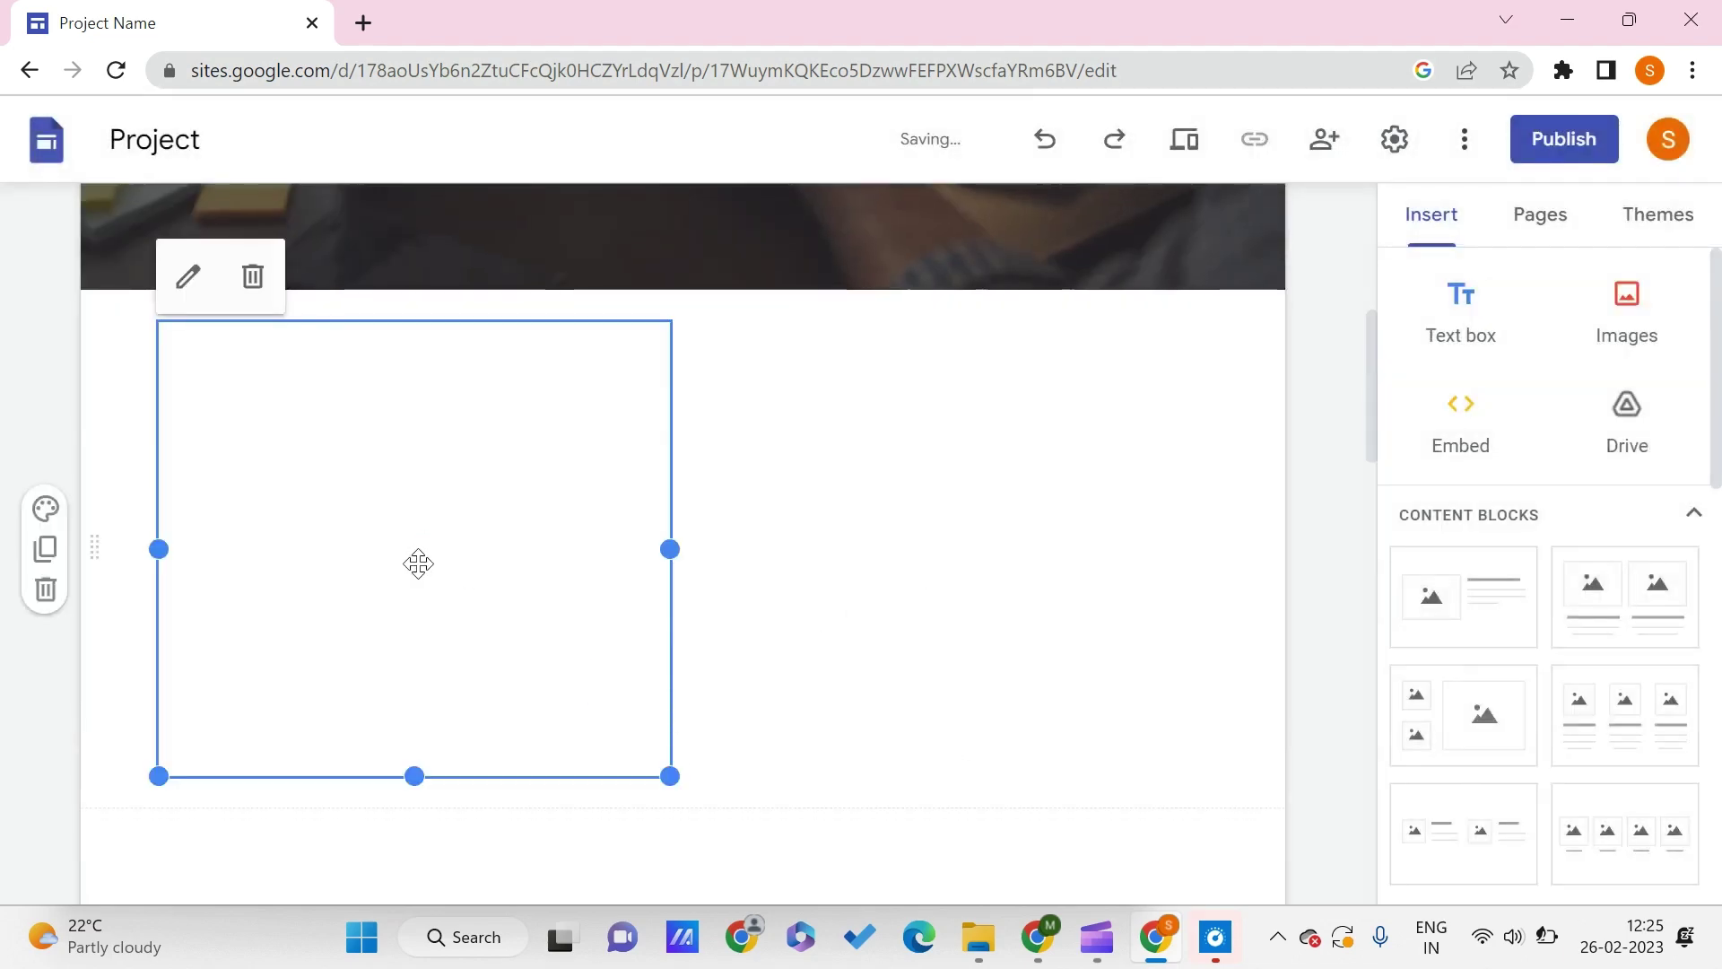
drag(436, 480, 551, 315)
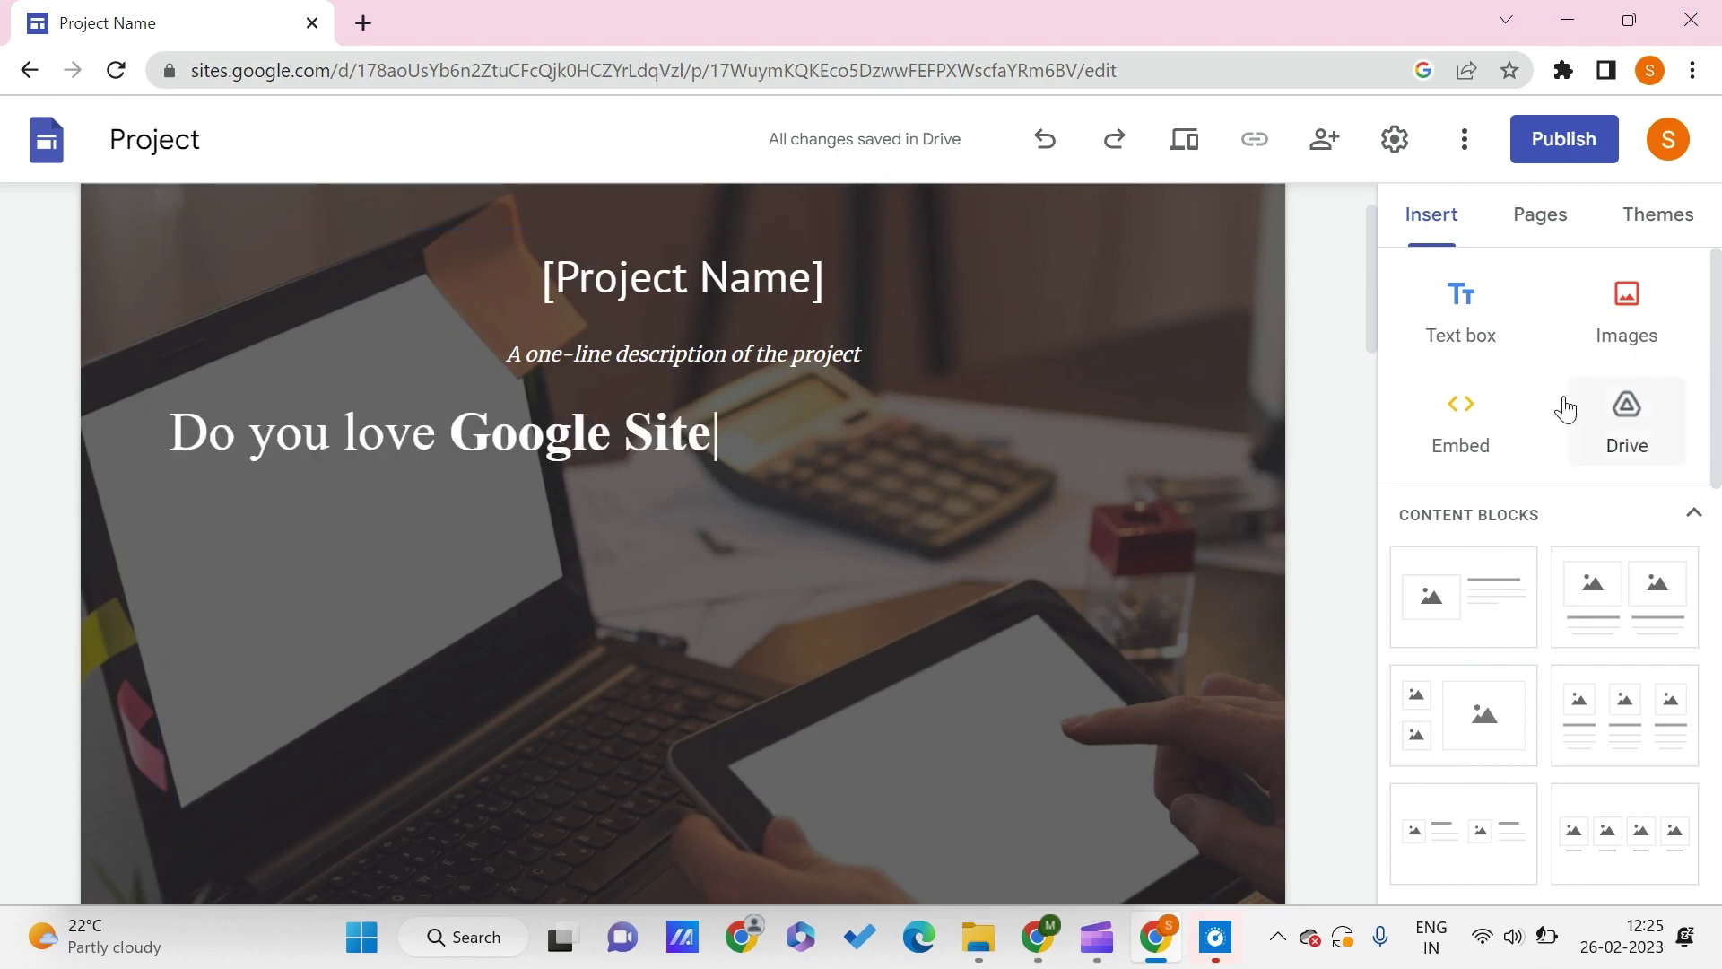
Step: Paste the typing-effect code into a second embed's code box
click(1432, 438)
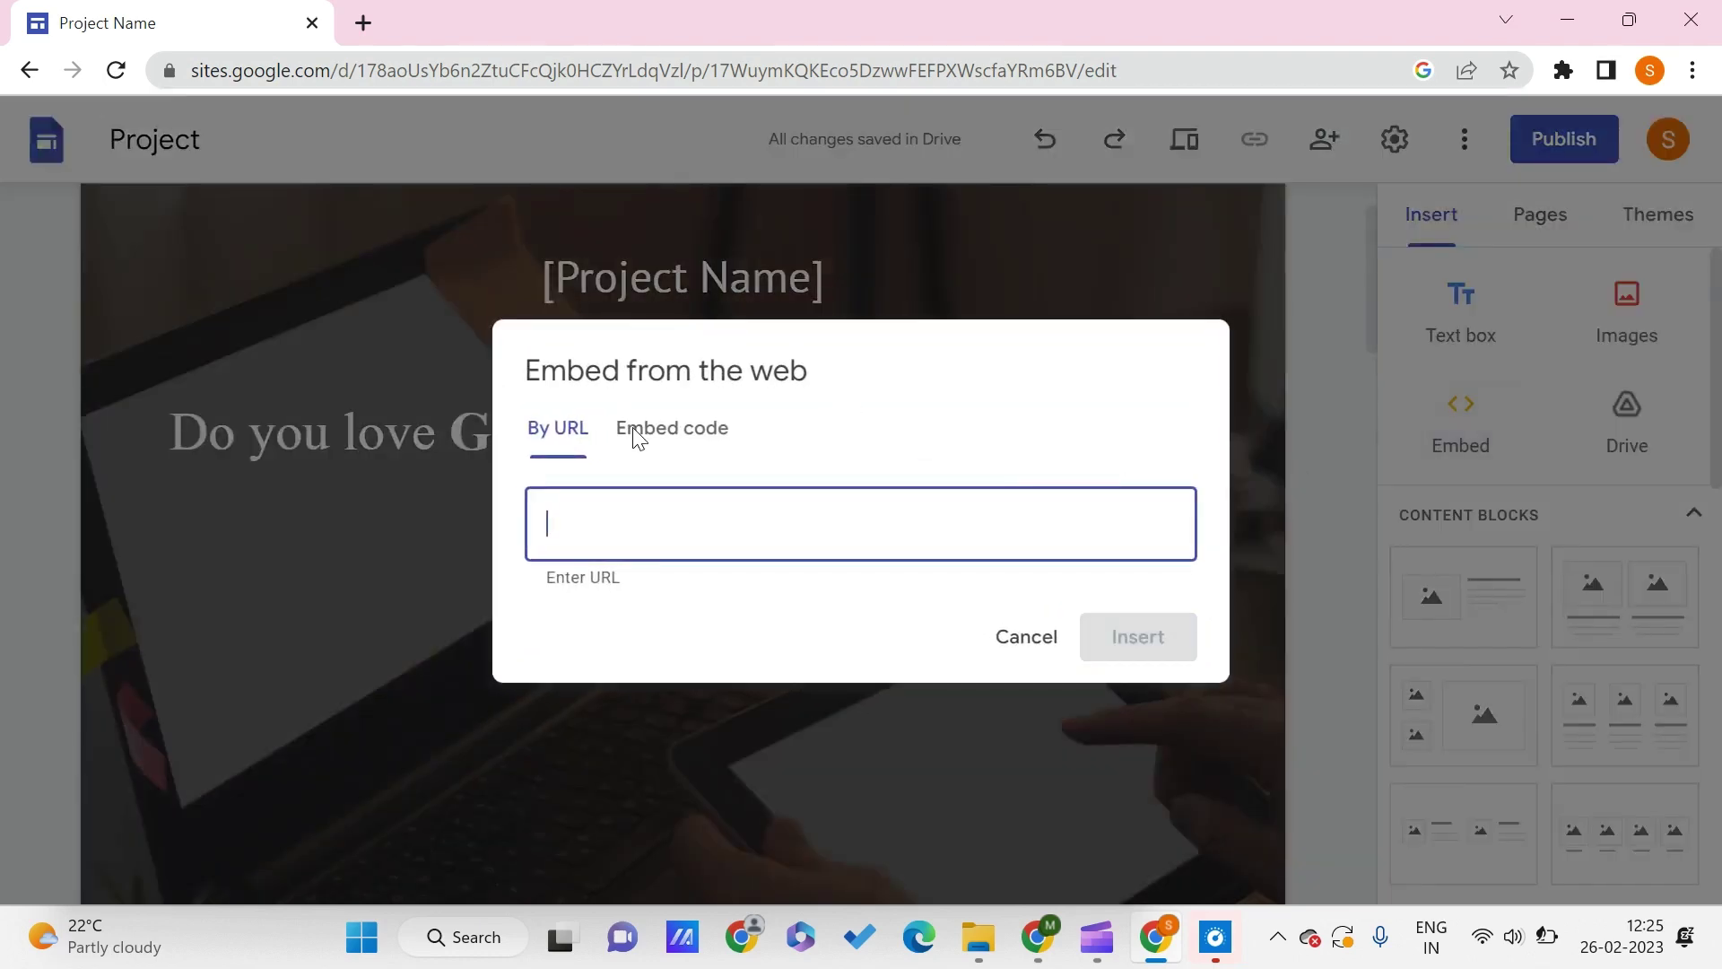
click(644, 443)
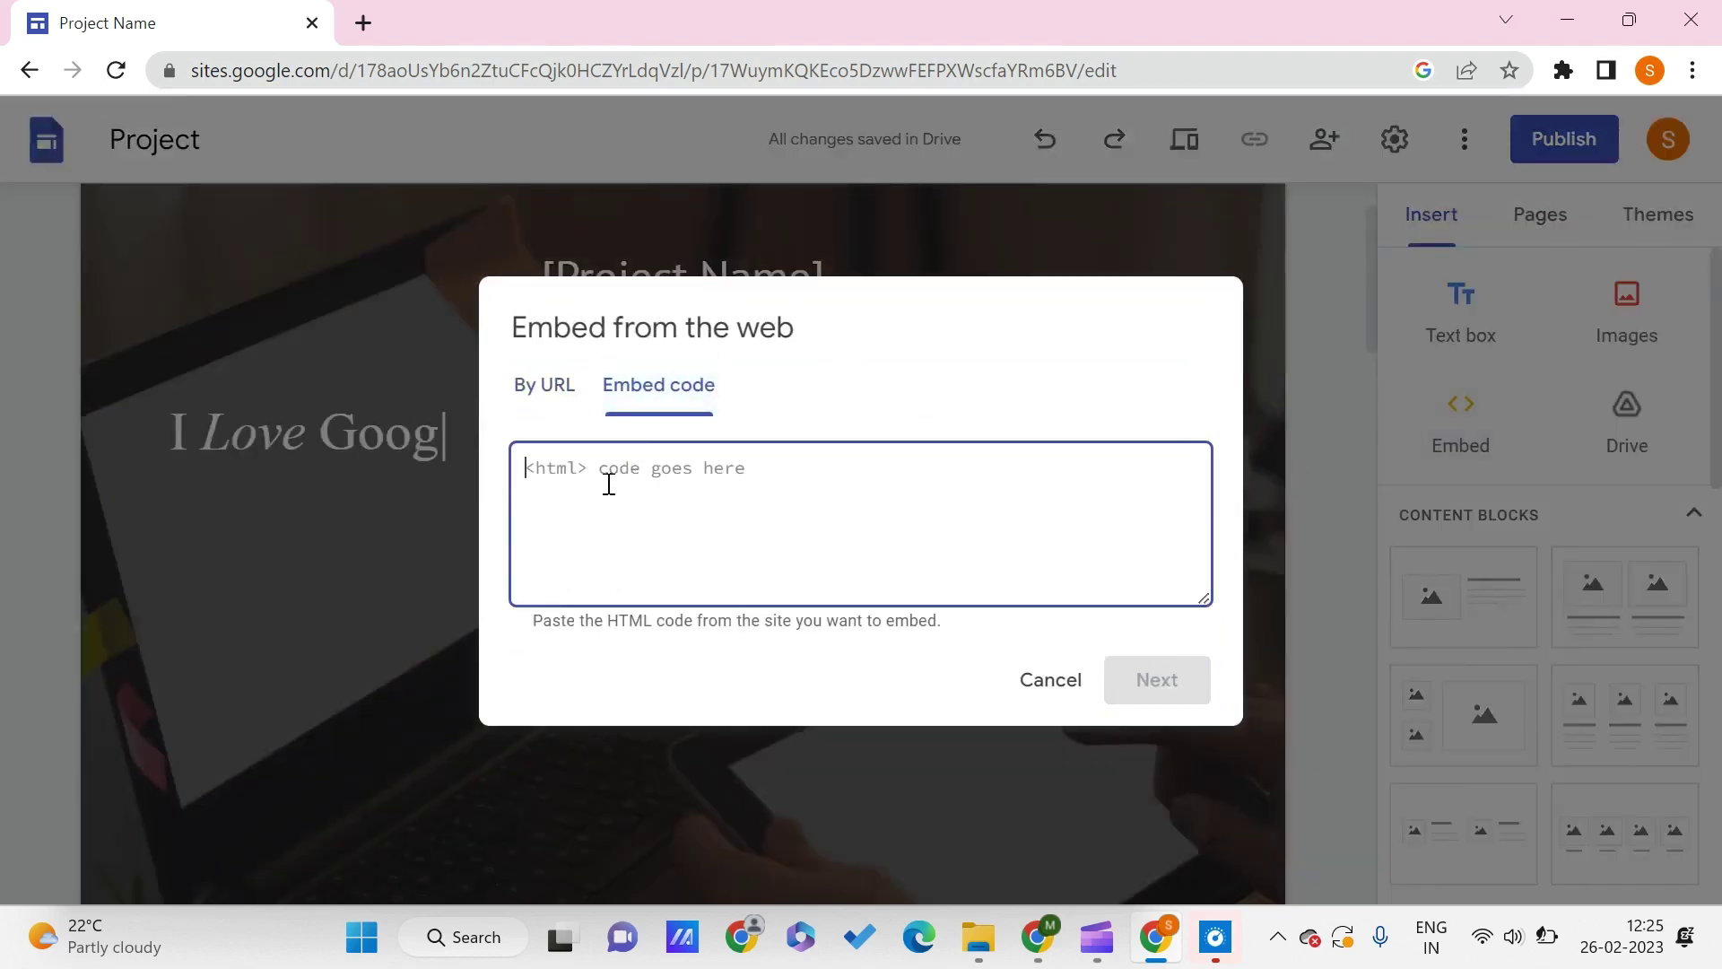
key(ctrl+v)
scroll(690, 527, up, 5)
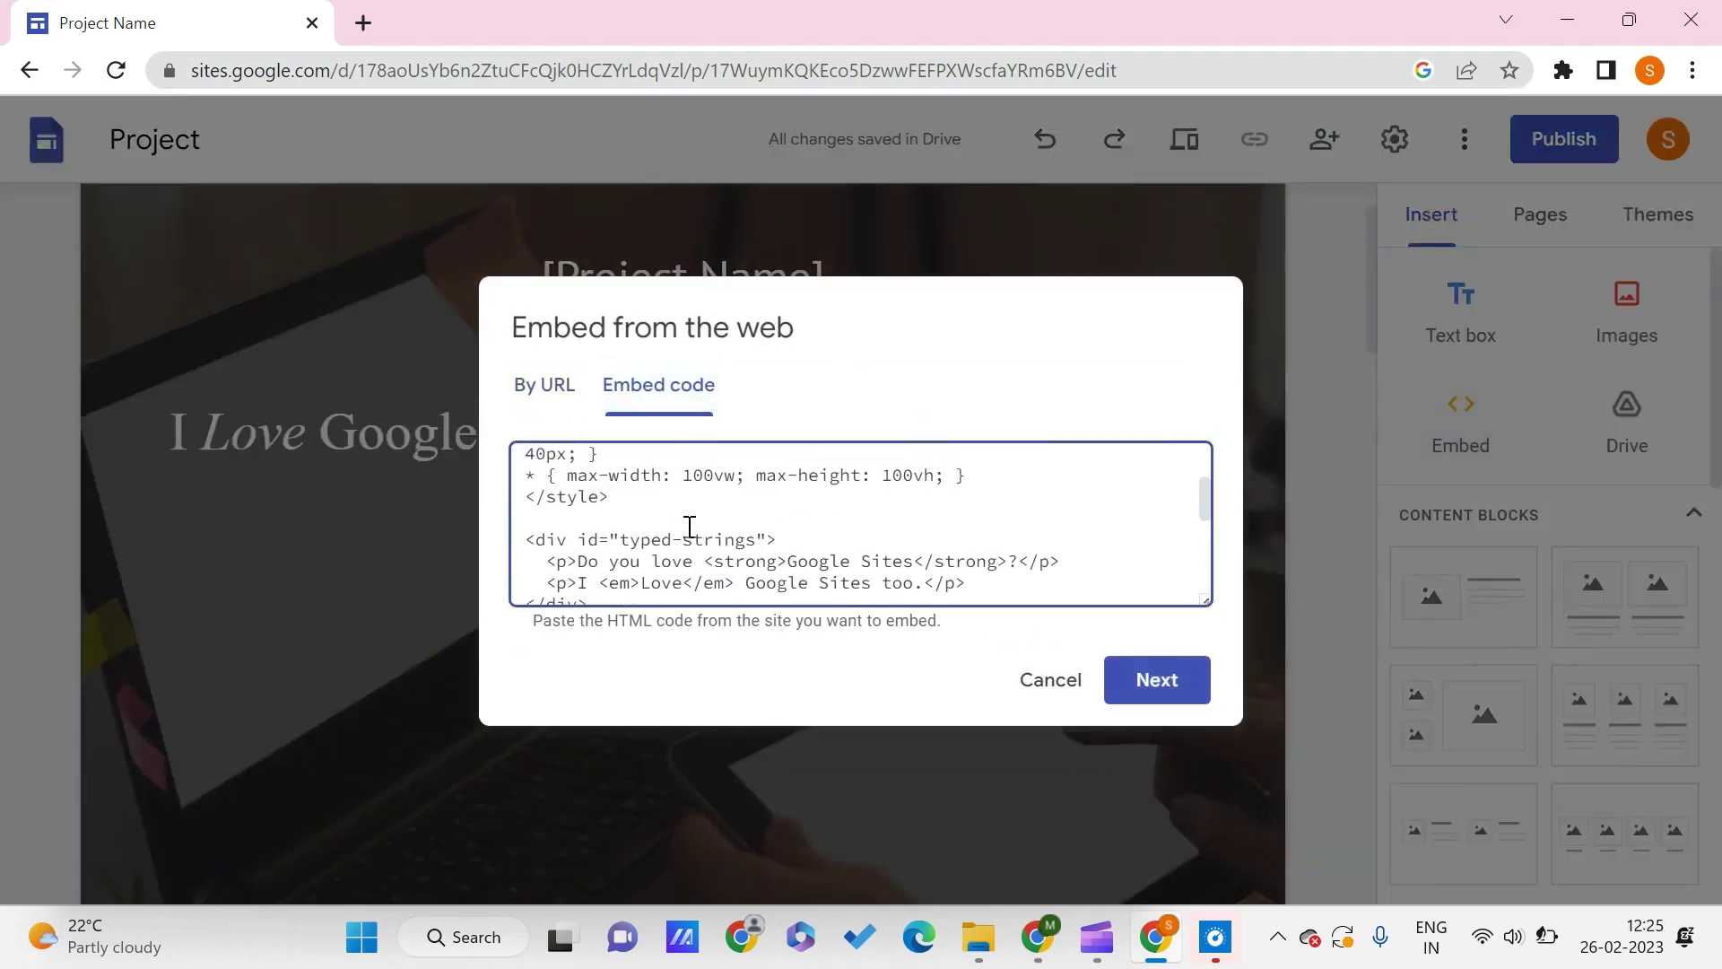
scroll(665, 543, down, 2)
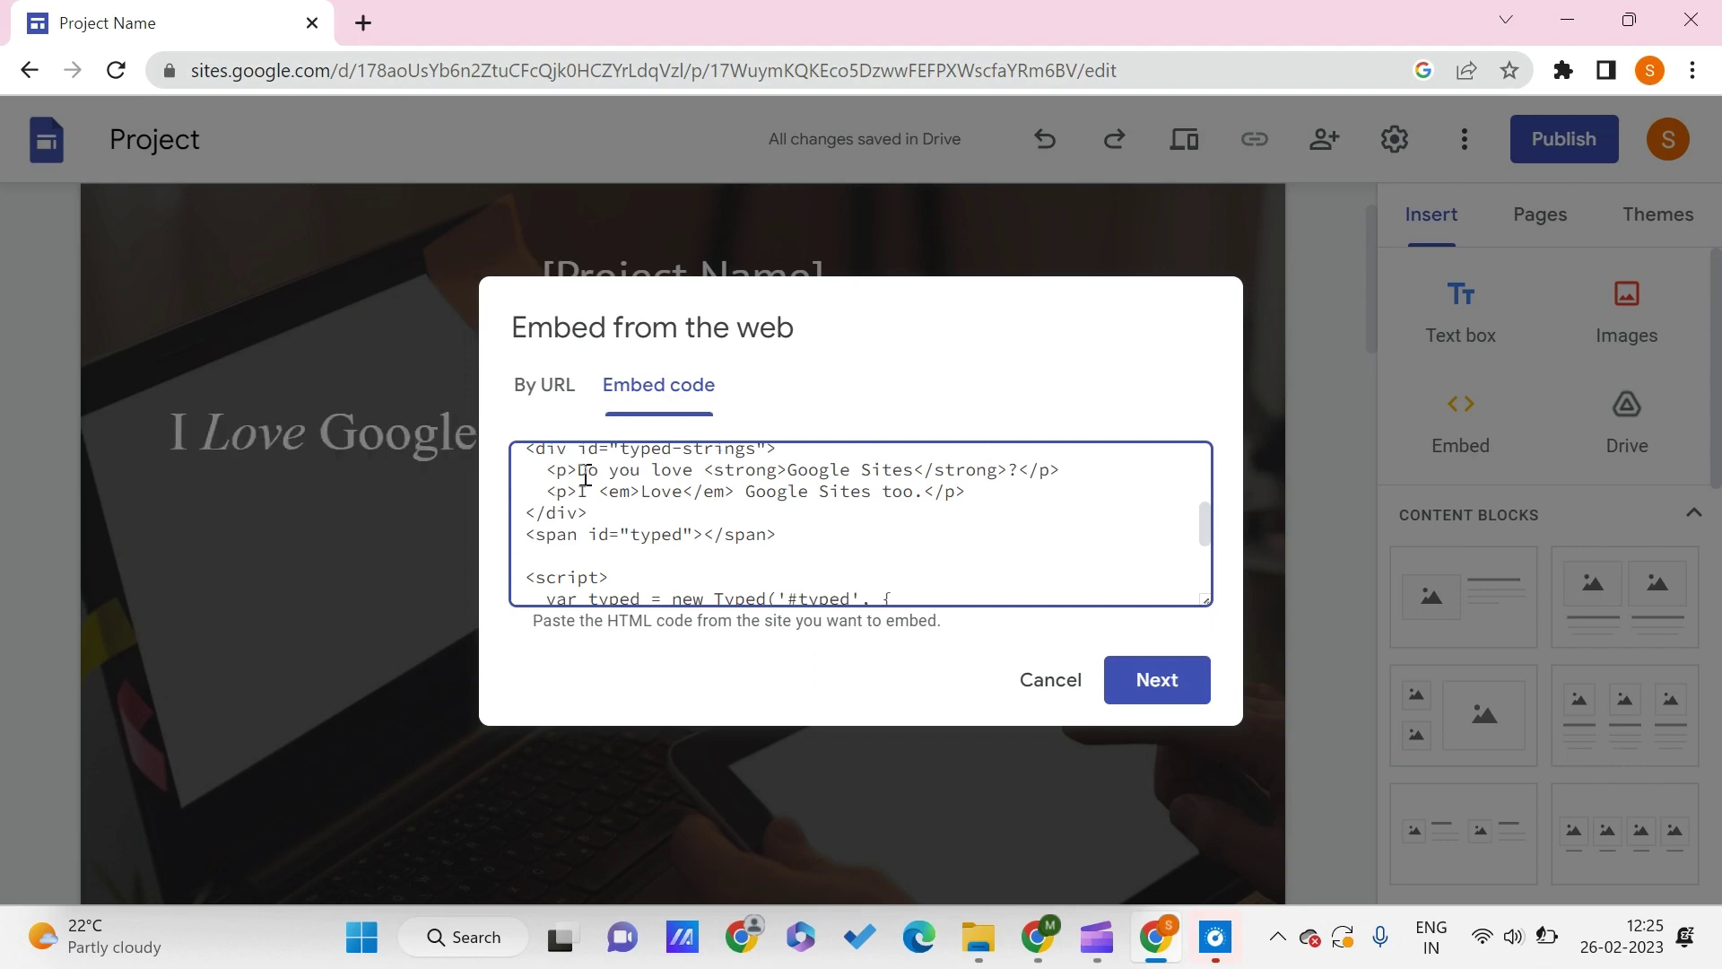
Step: Change the first typed sentence to 'Welcome to PC TIPS PRO!'
drag(624, 477, 692, 474)
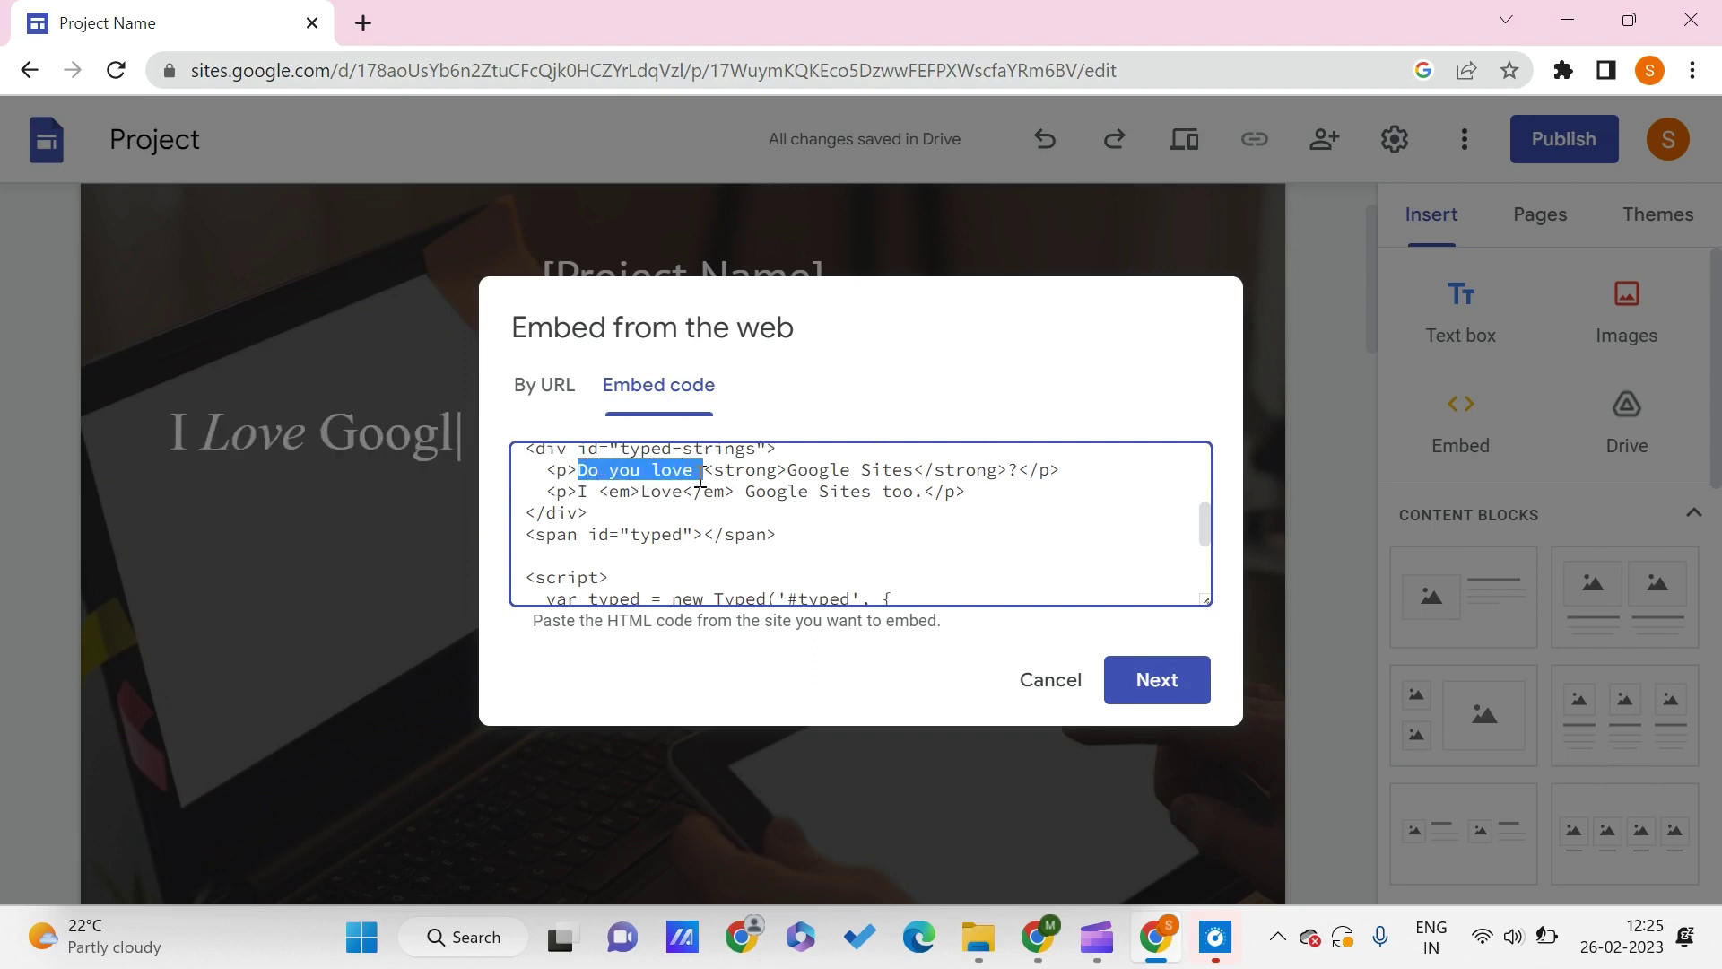
text(WE)
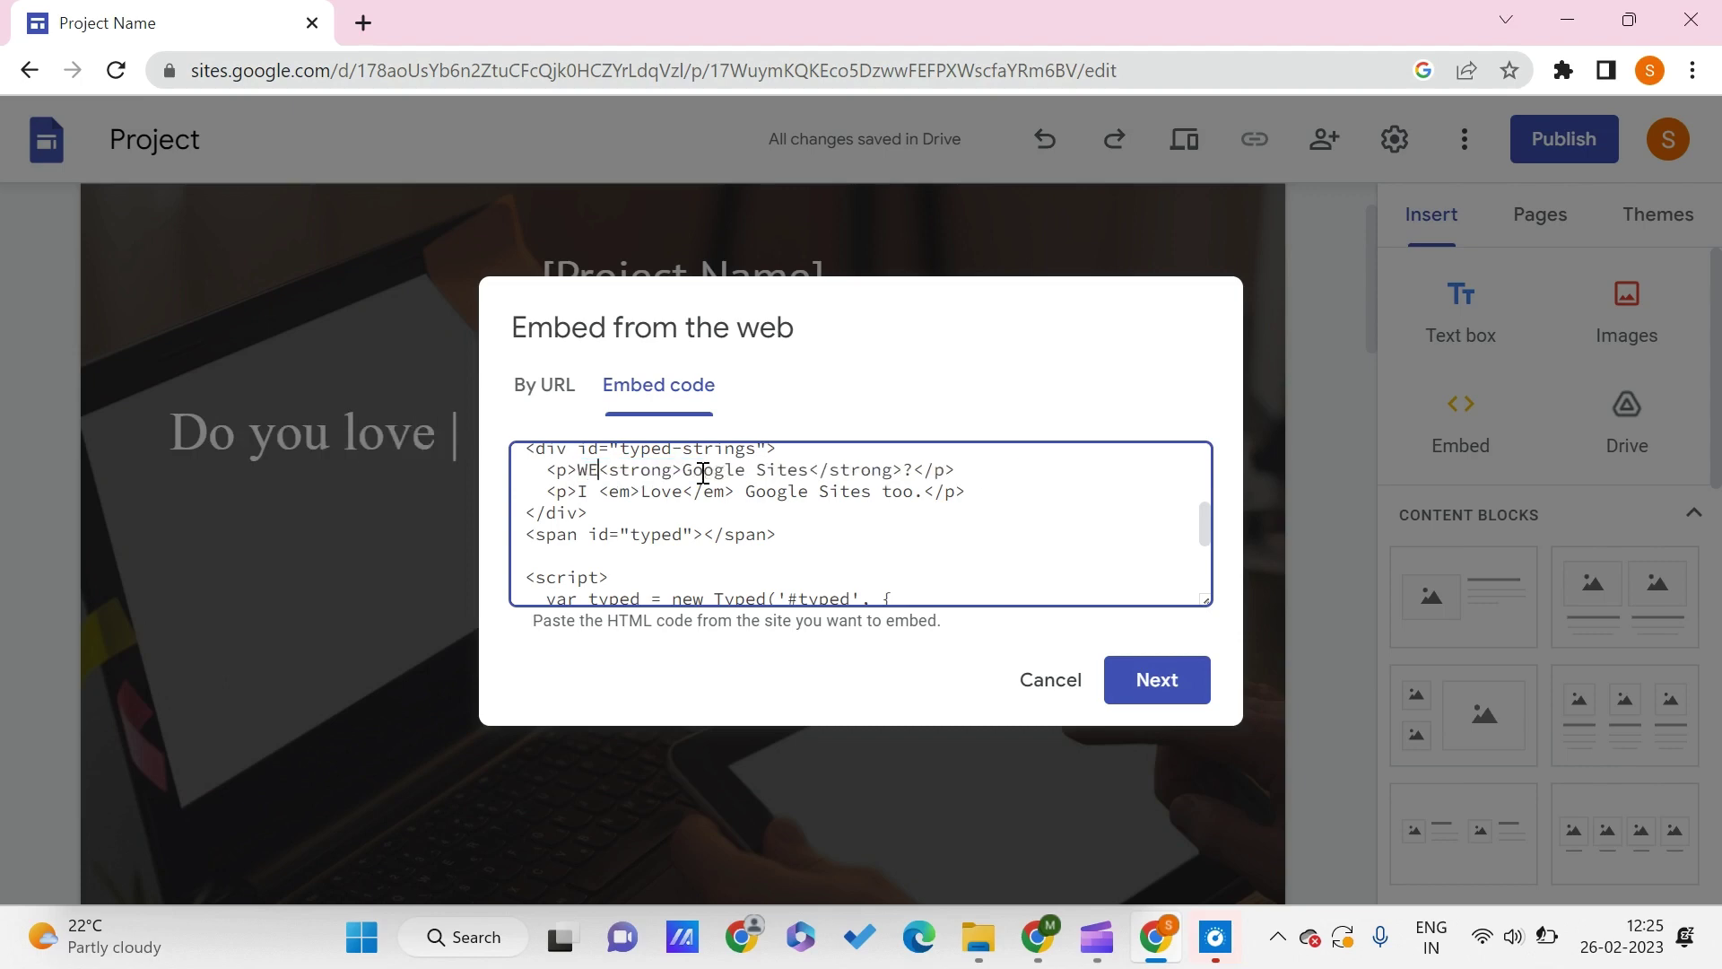
key(BackSpace)
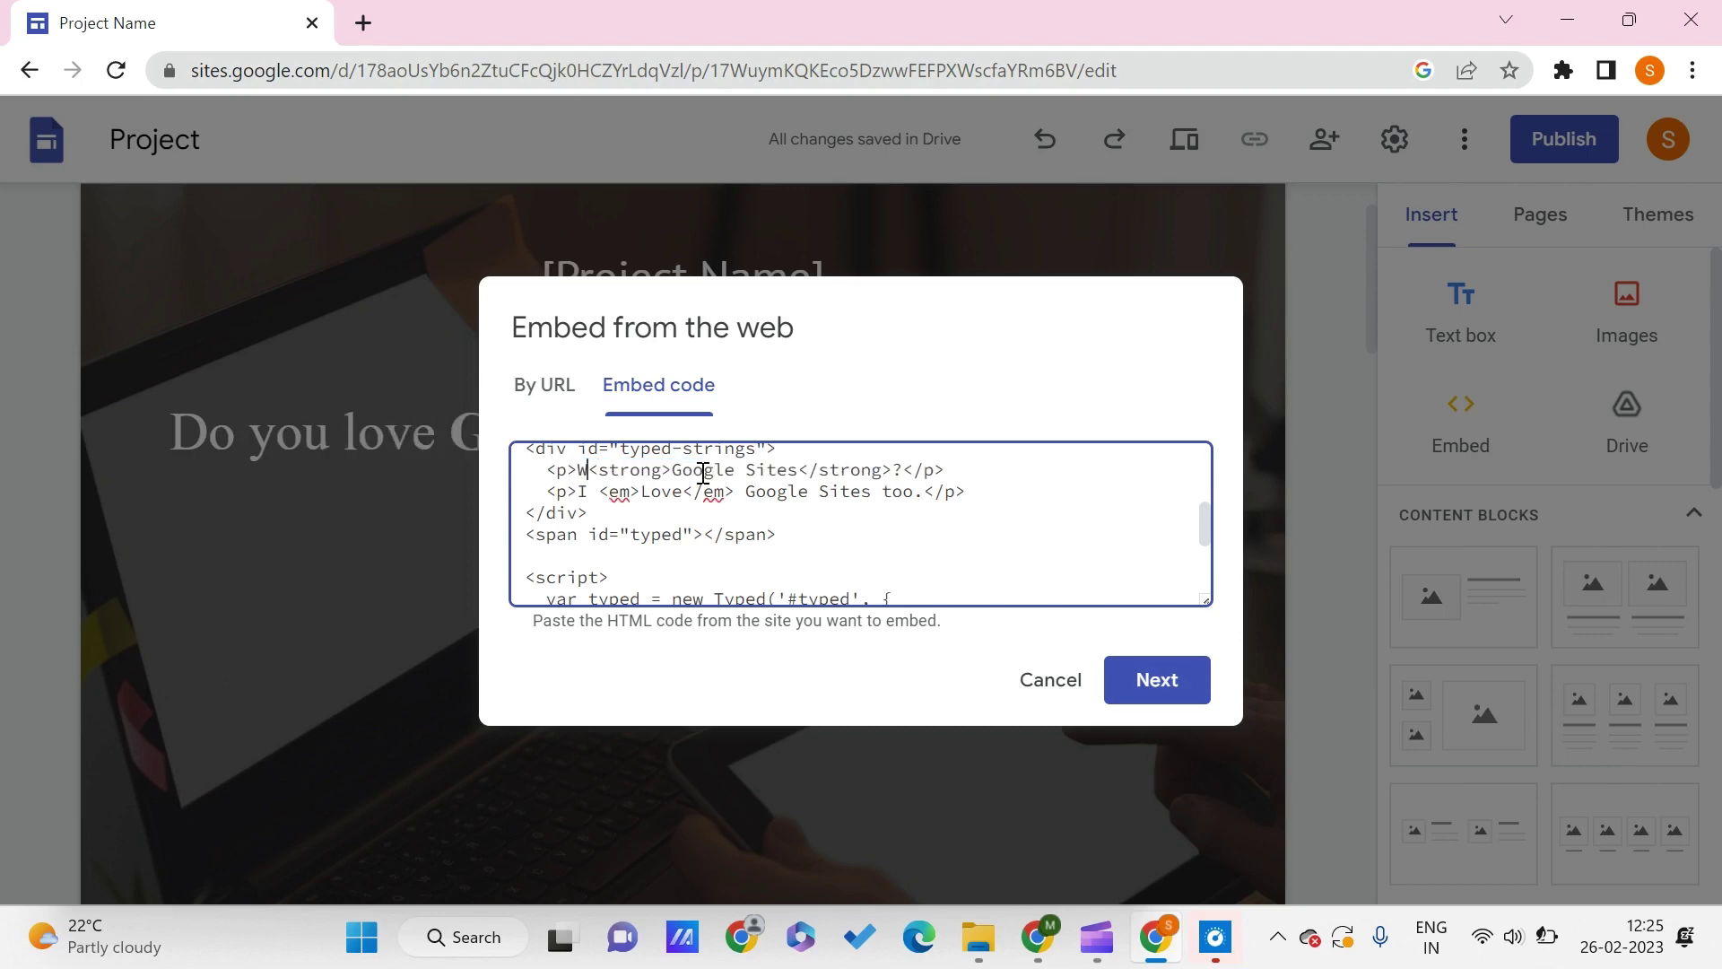
text(elcome t)
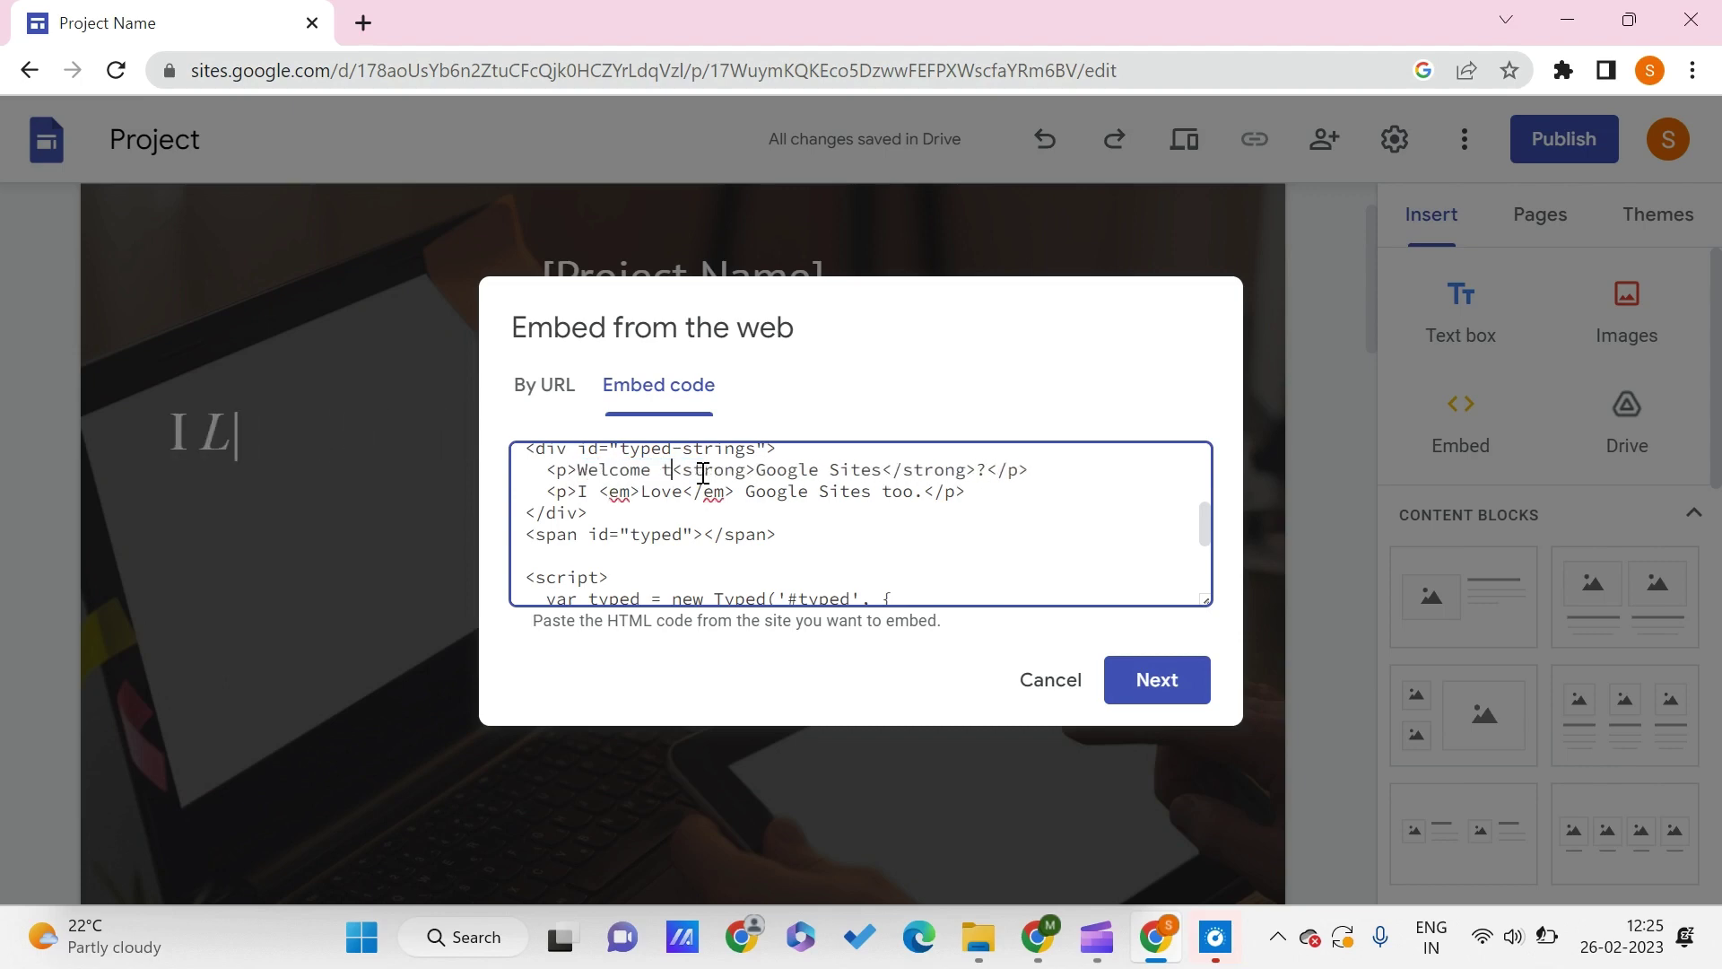
text(o)
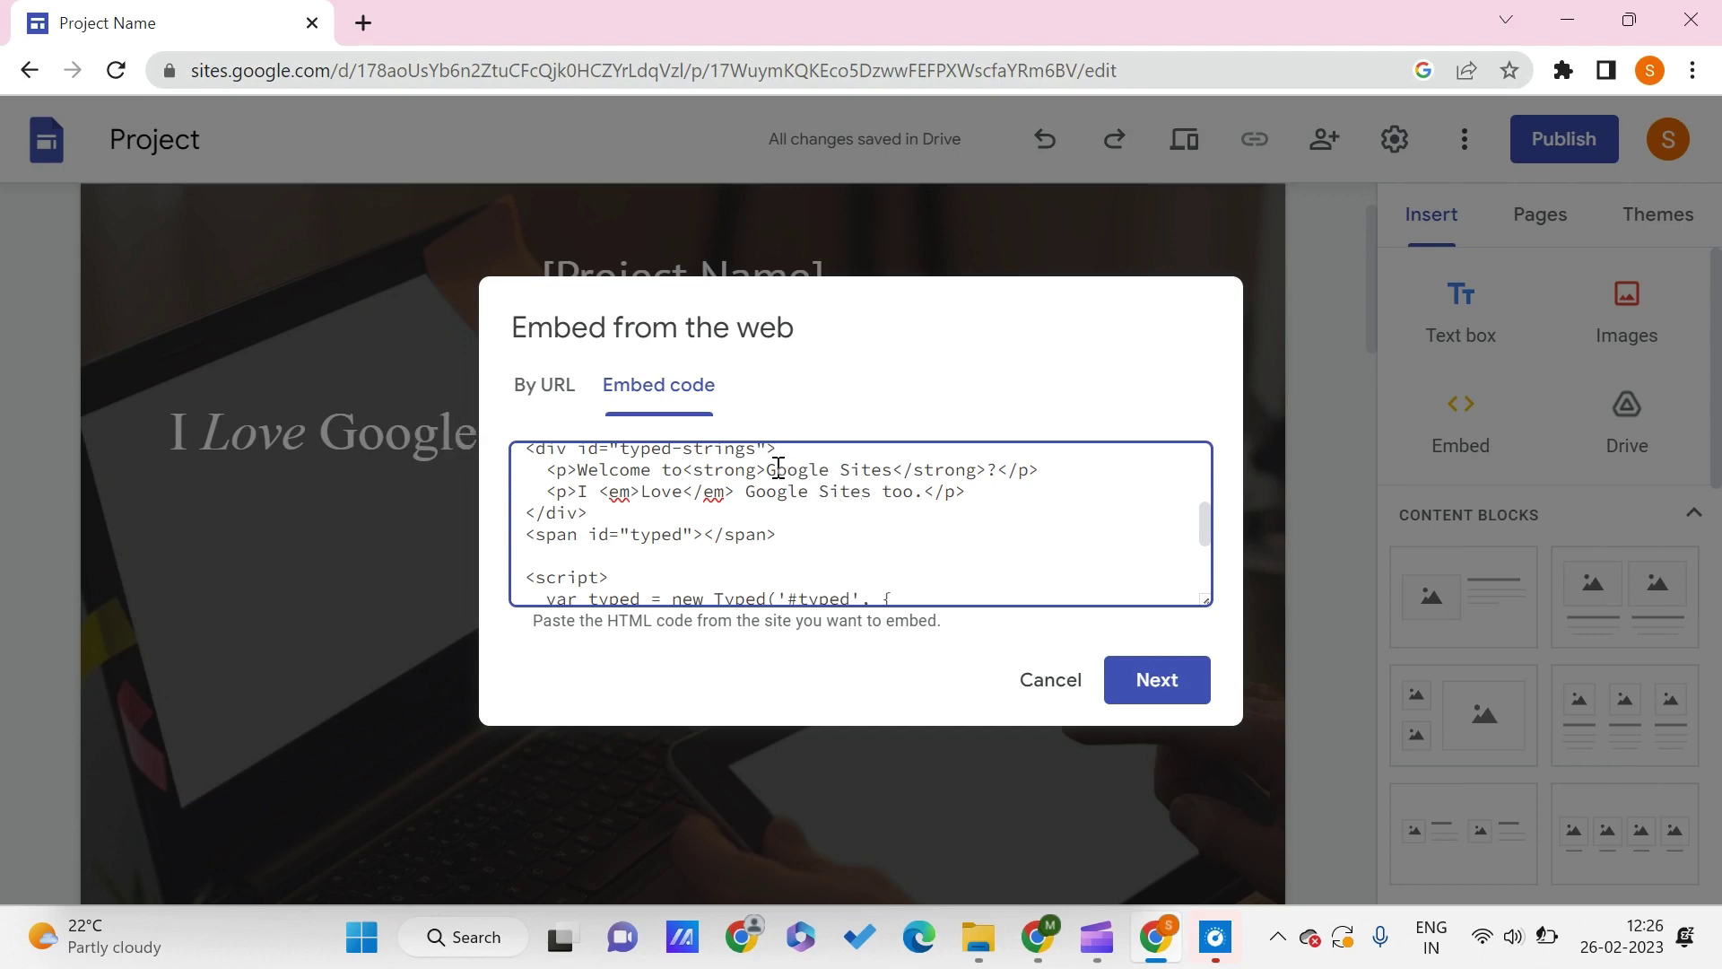
drag(771, 470, 894, 474)
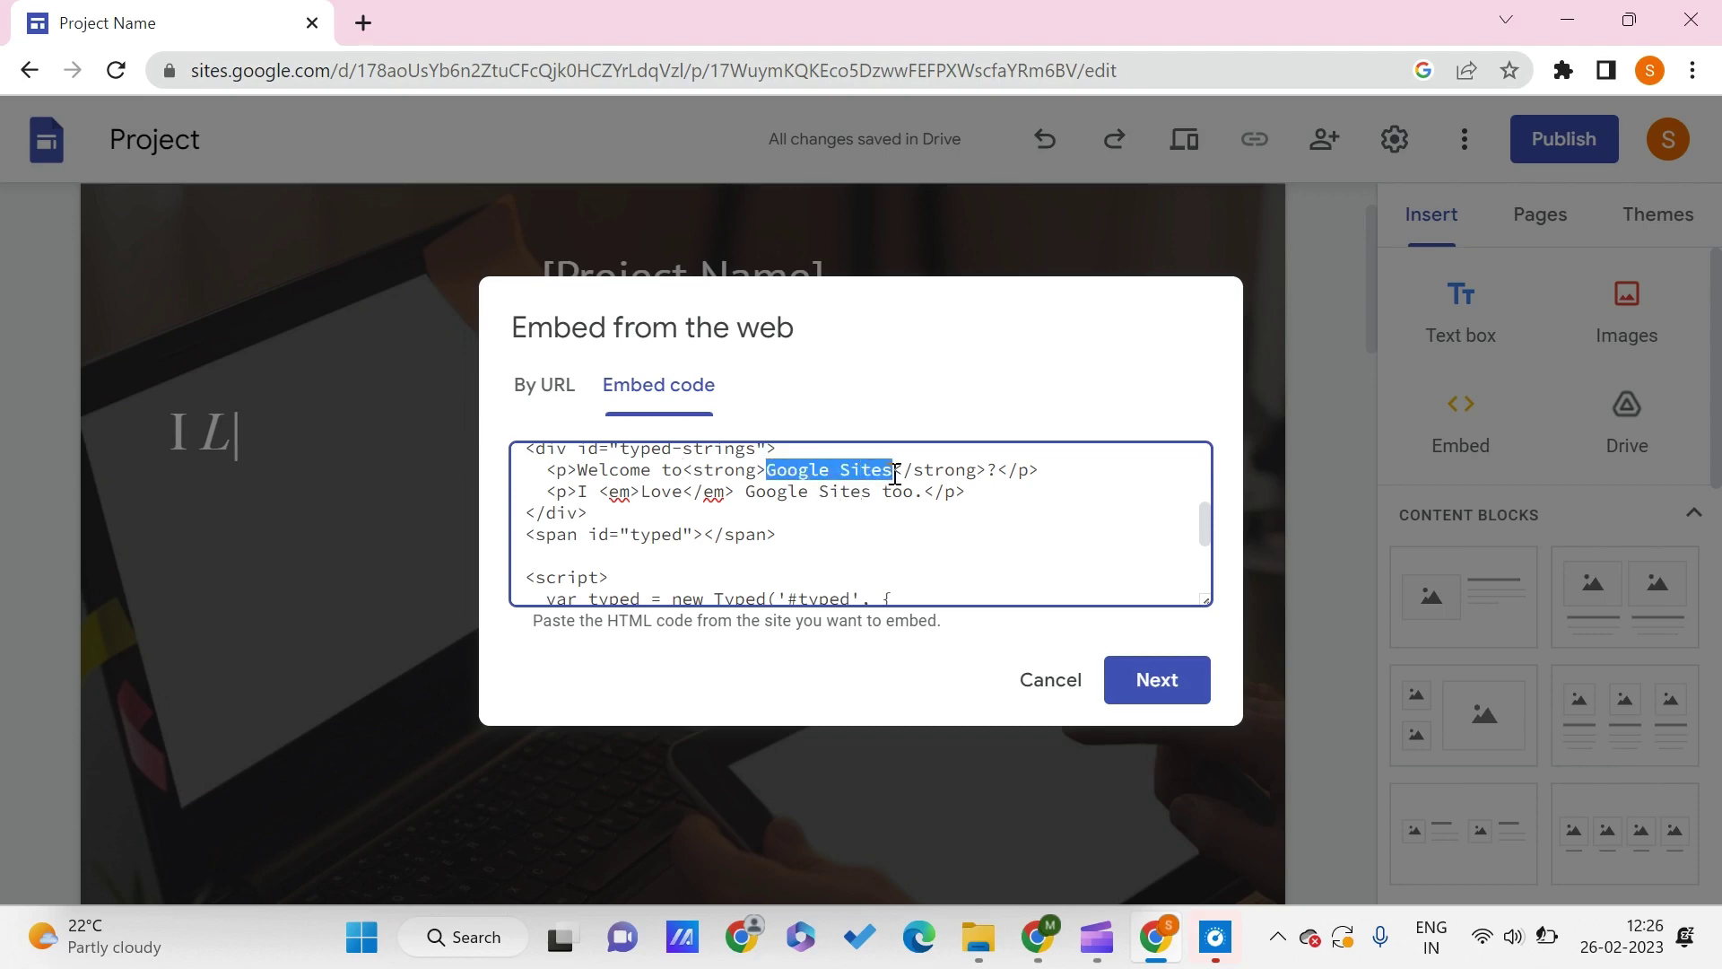
text(PC TIPS)
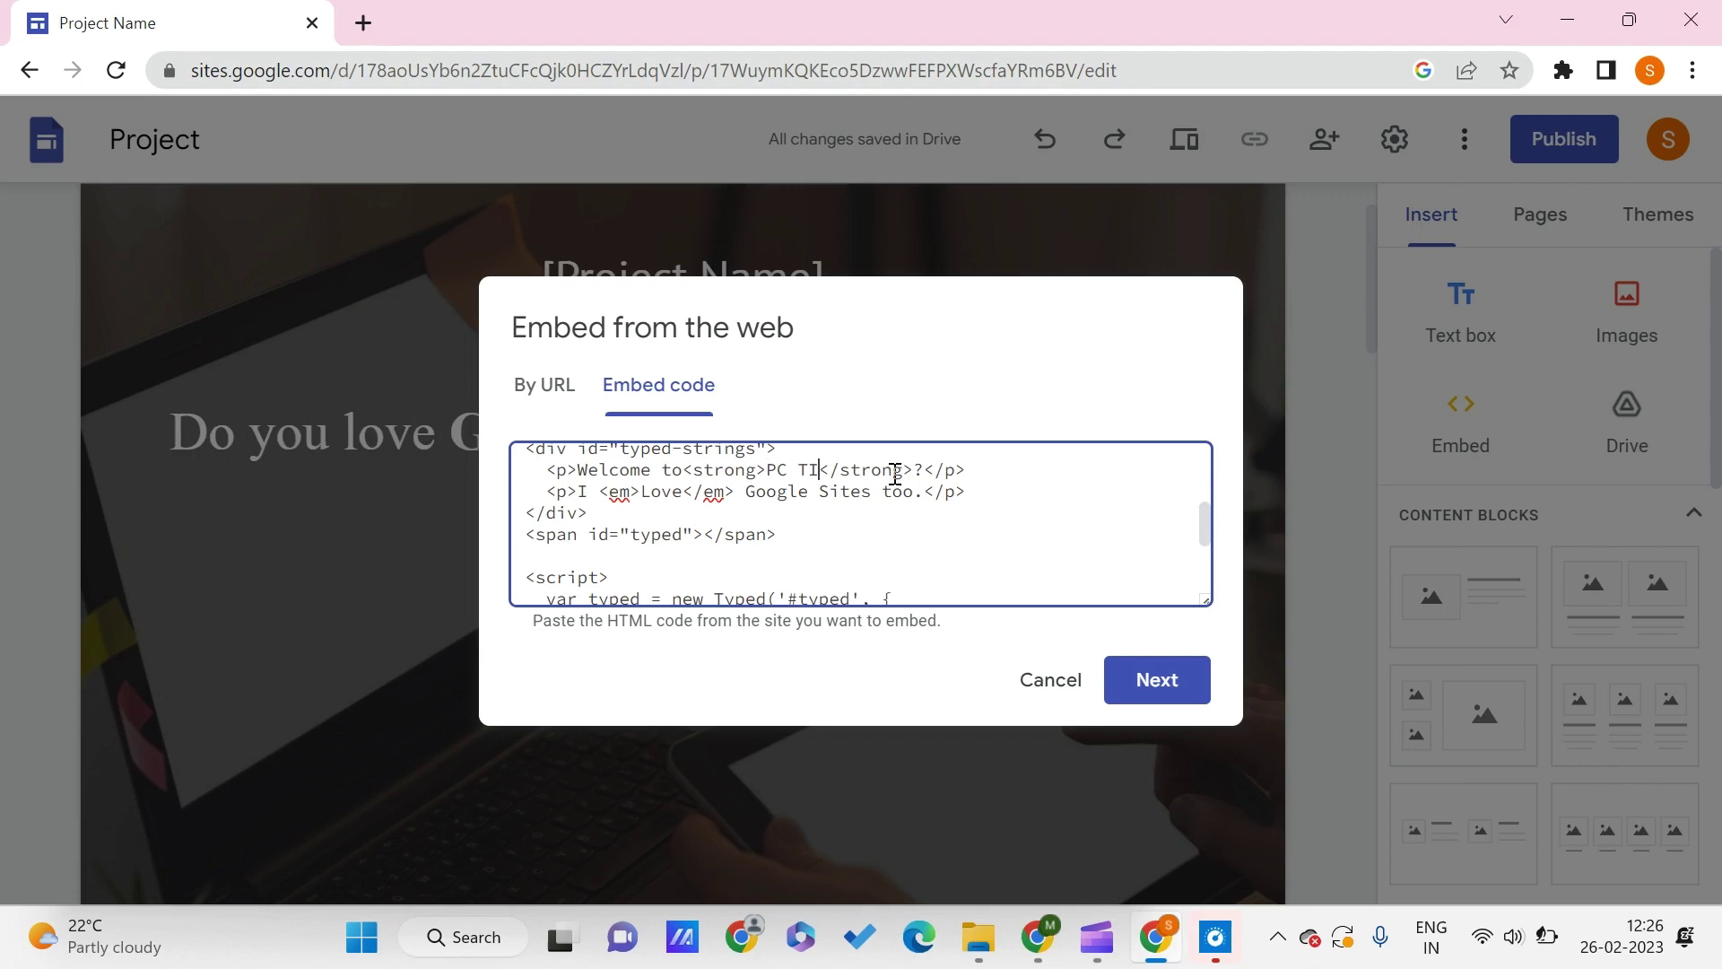
text( PRO!)
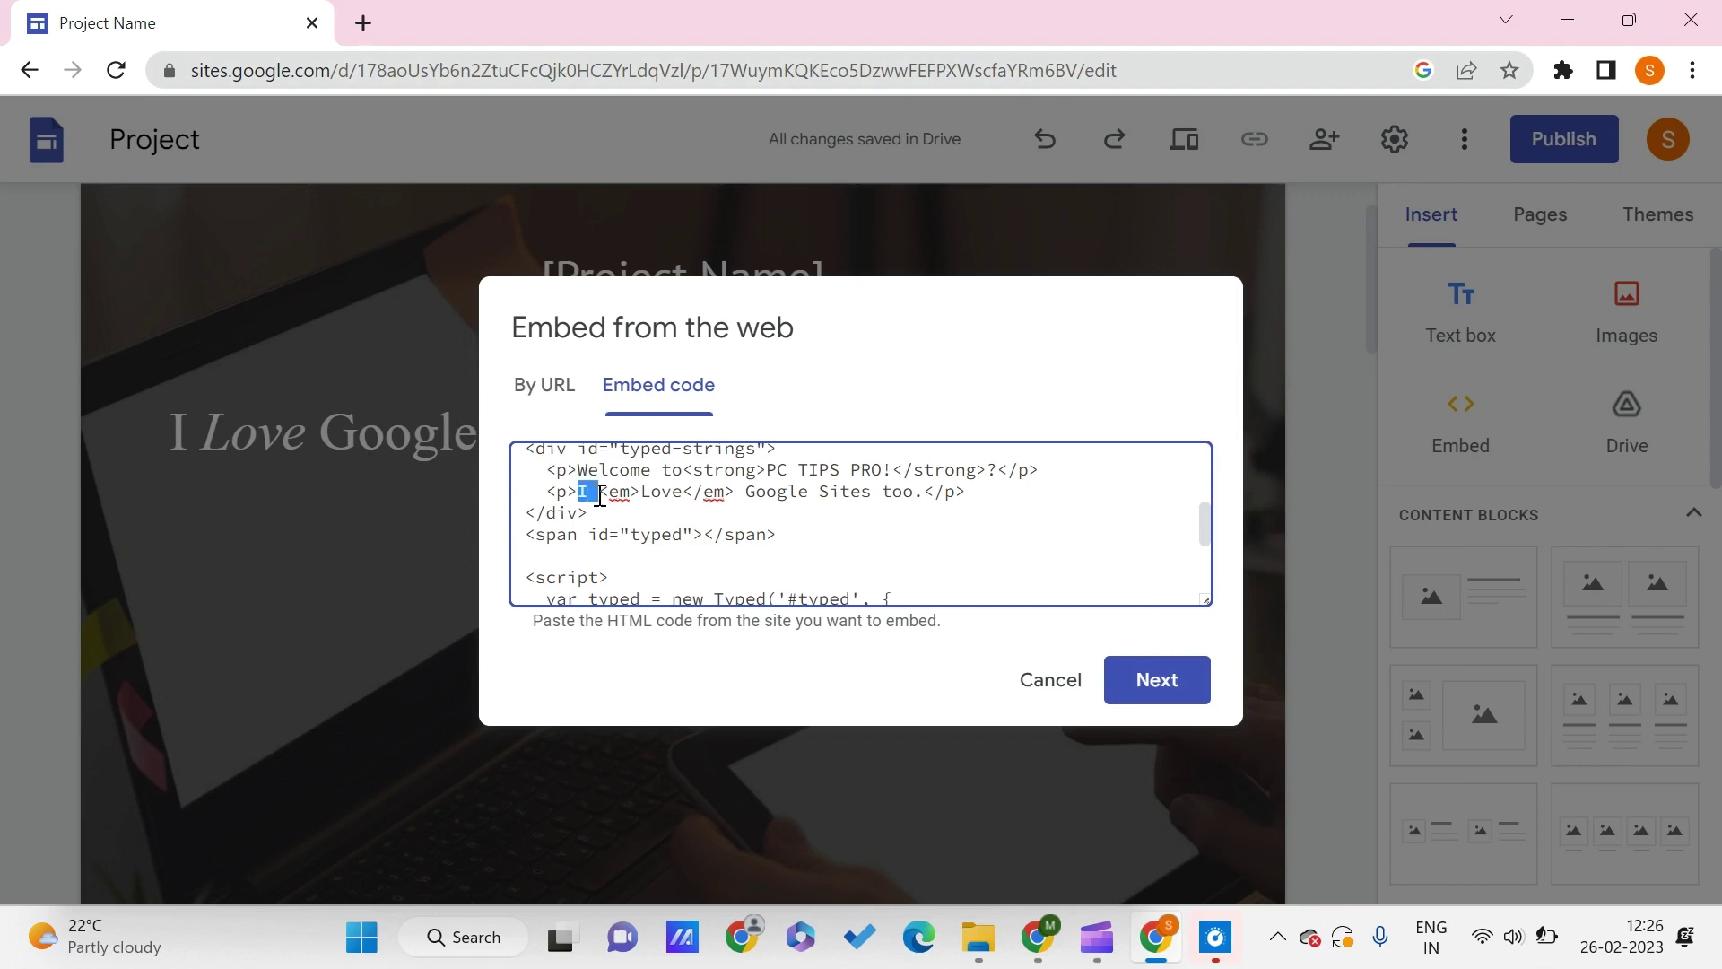
Step: Rewrite the second typed string as 'let's get started Now!', dropping 'I Love Google Sites too.'
key(BackSpace)
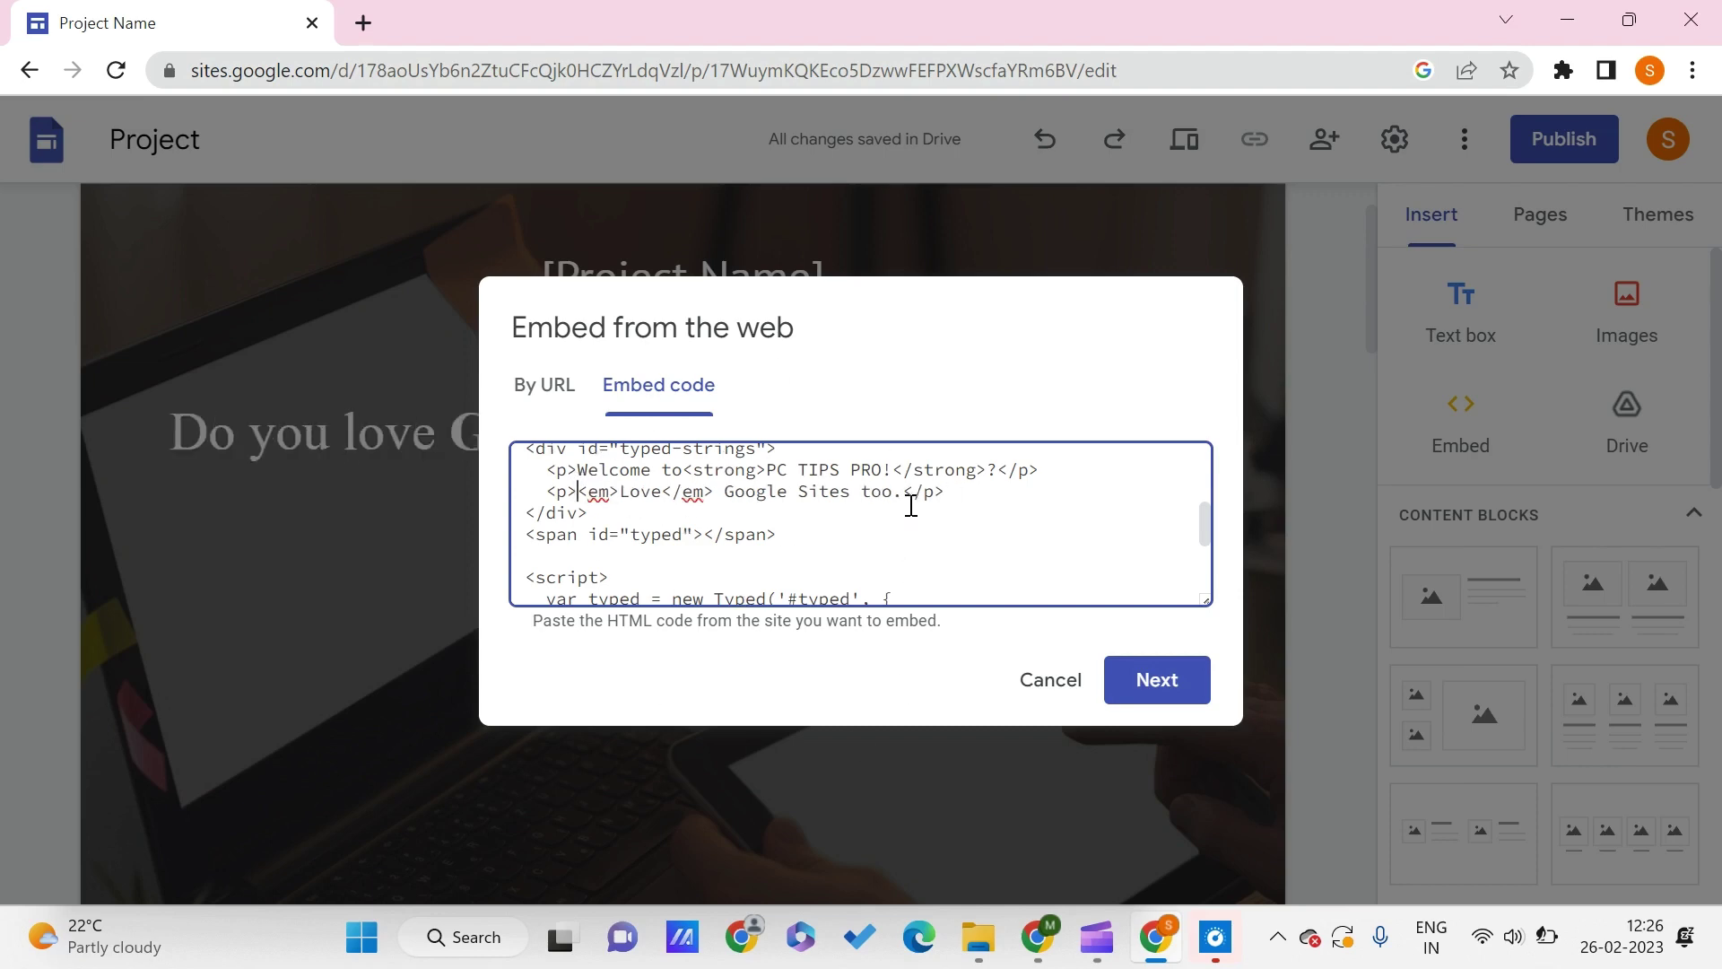
text(let')
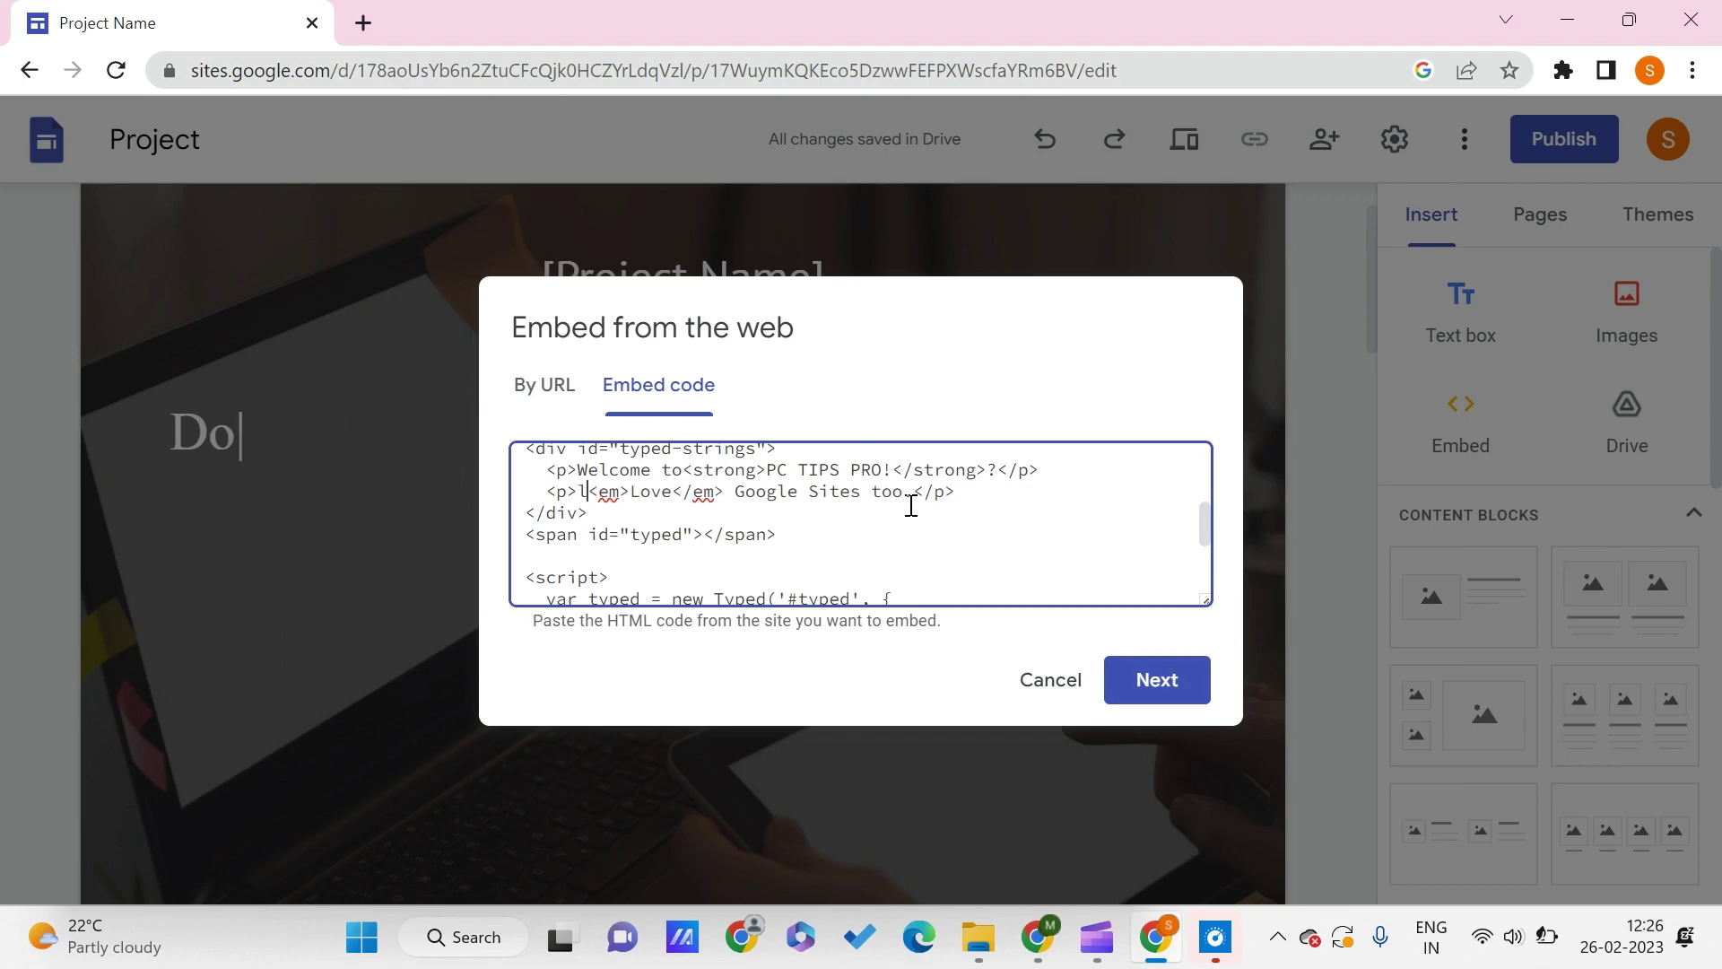
text(s ge)
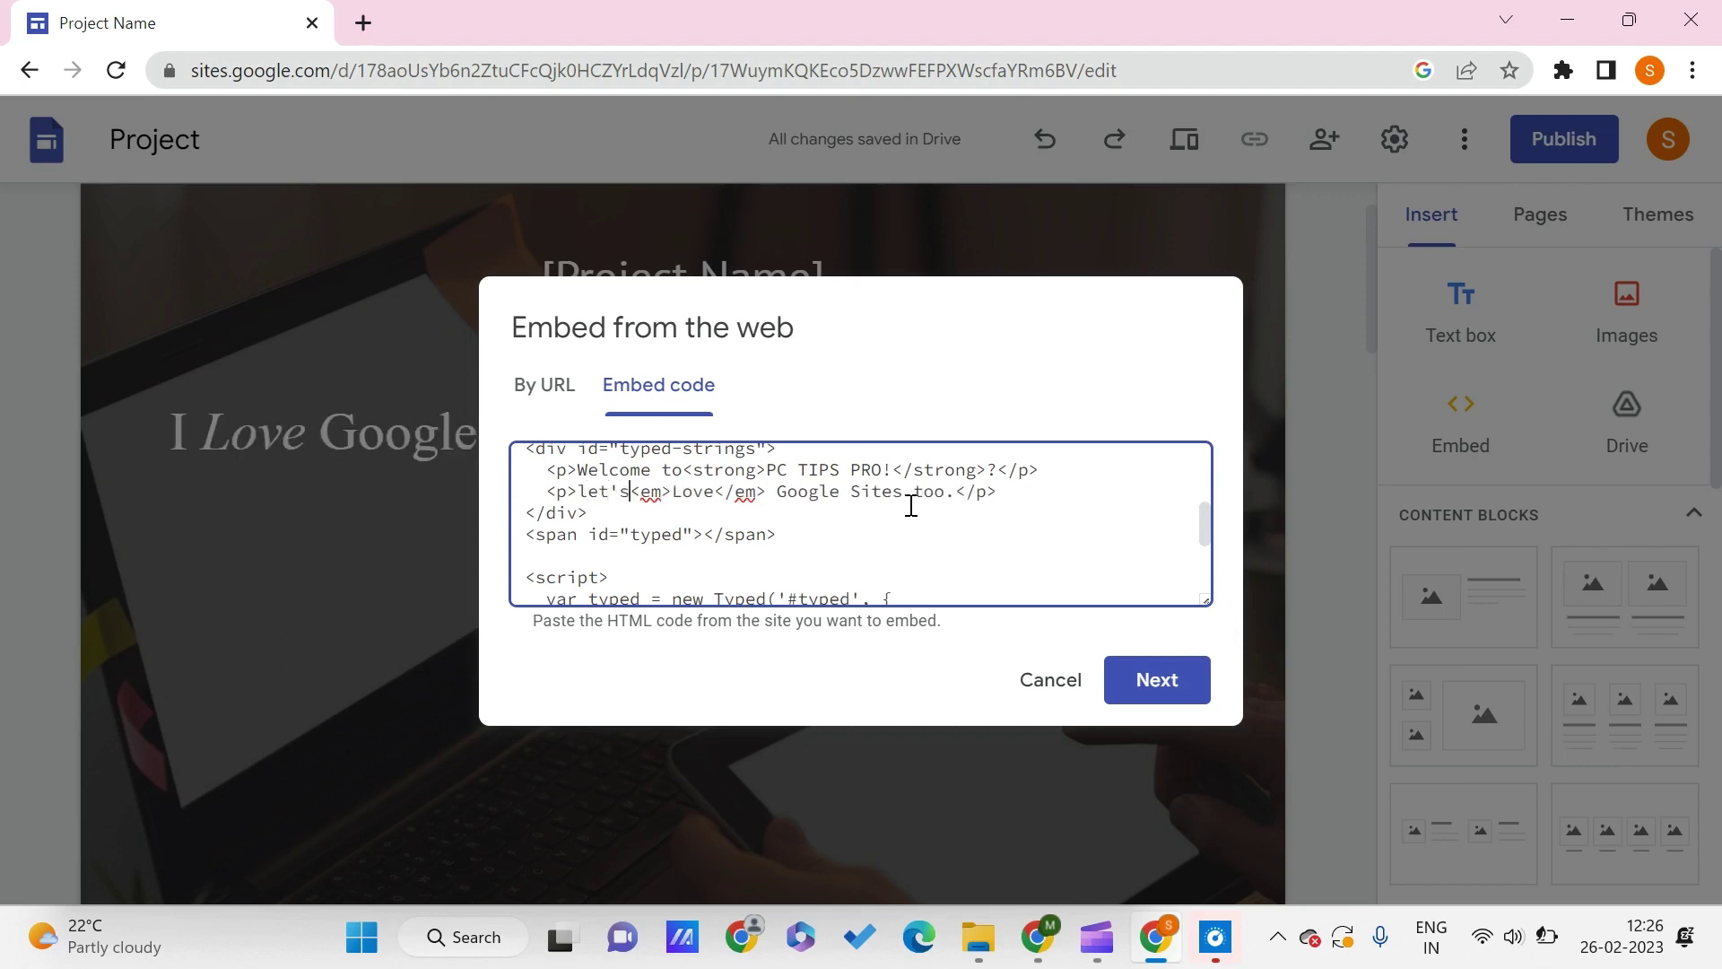
text(t)
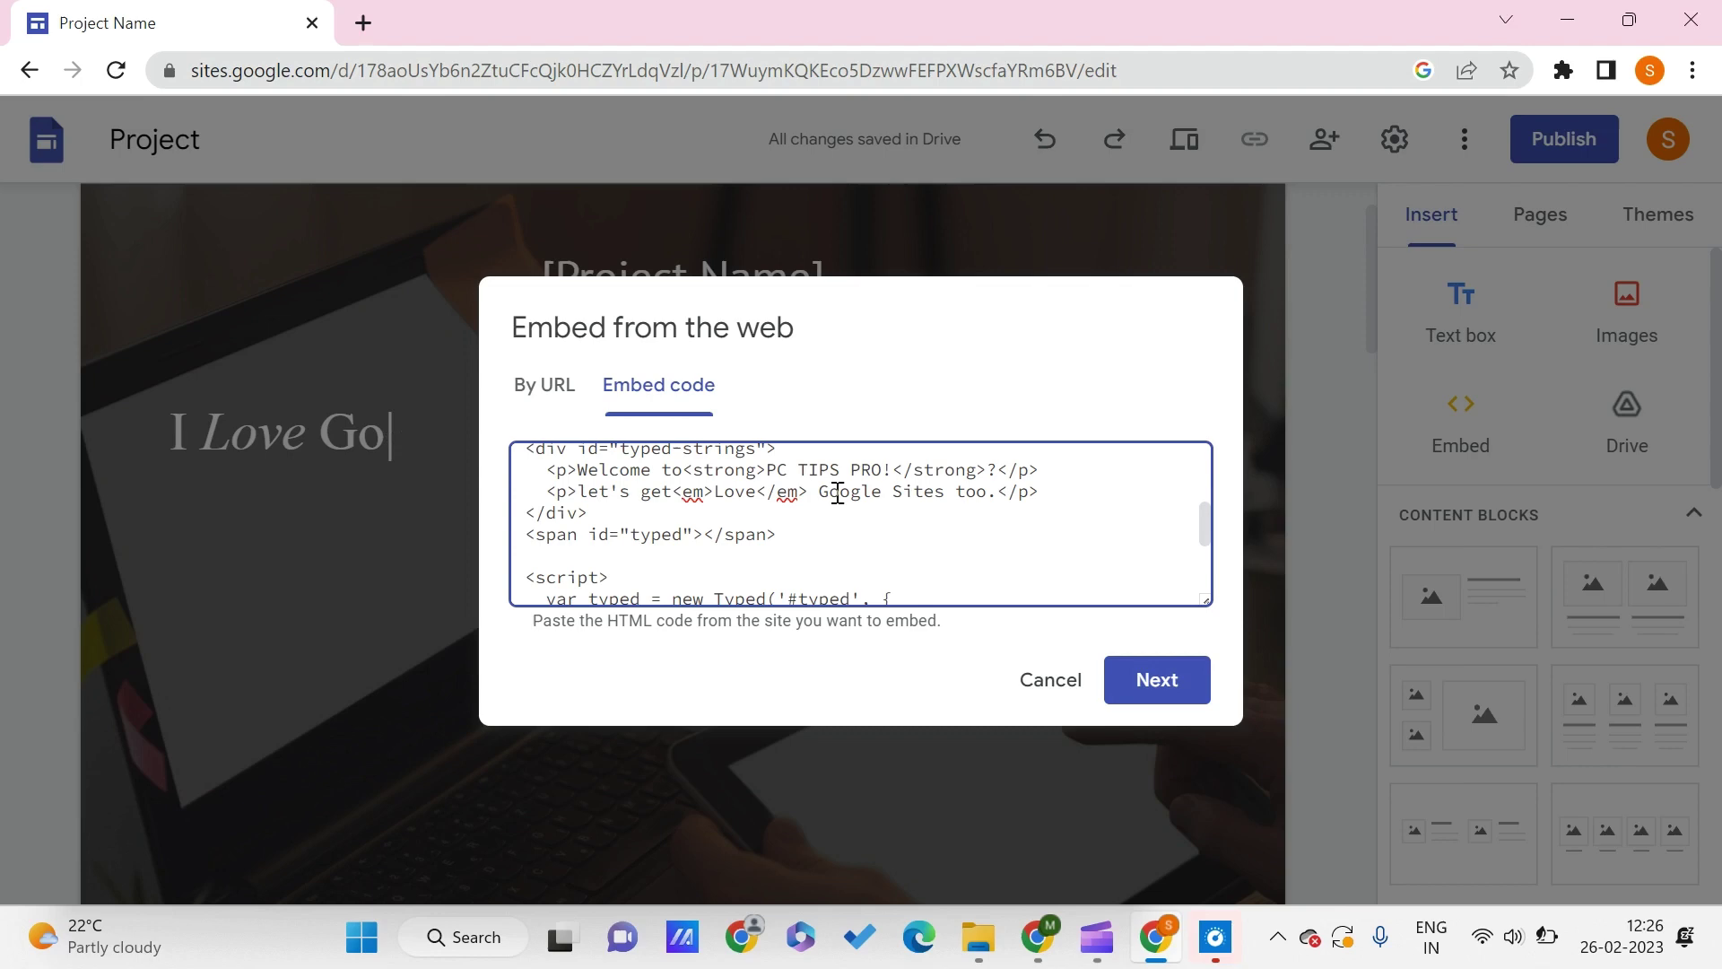
drag(712, 491, 756, 492)
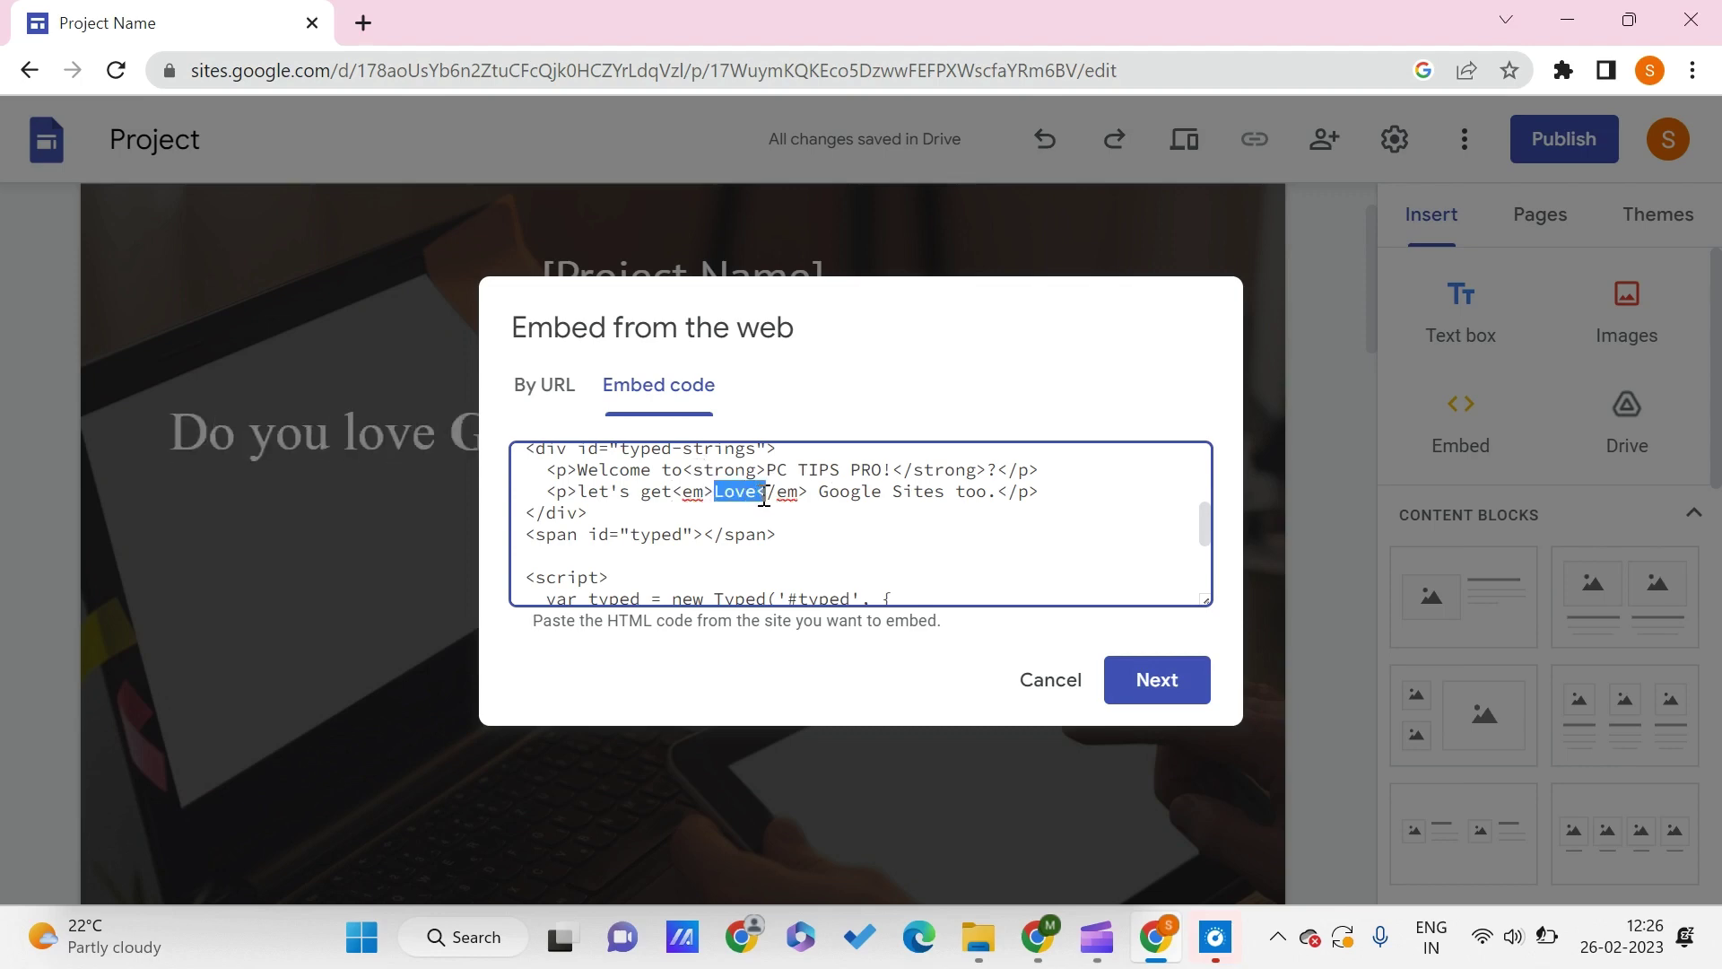
text(started)
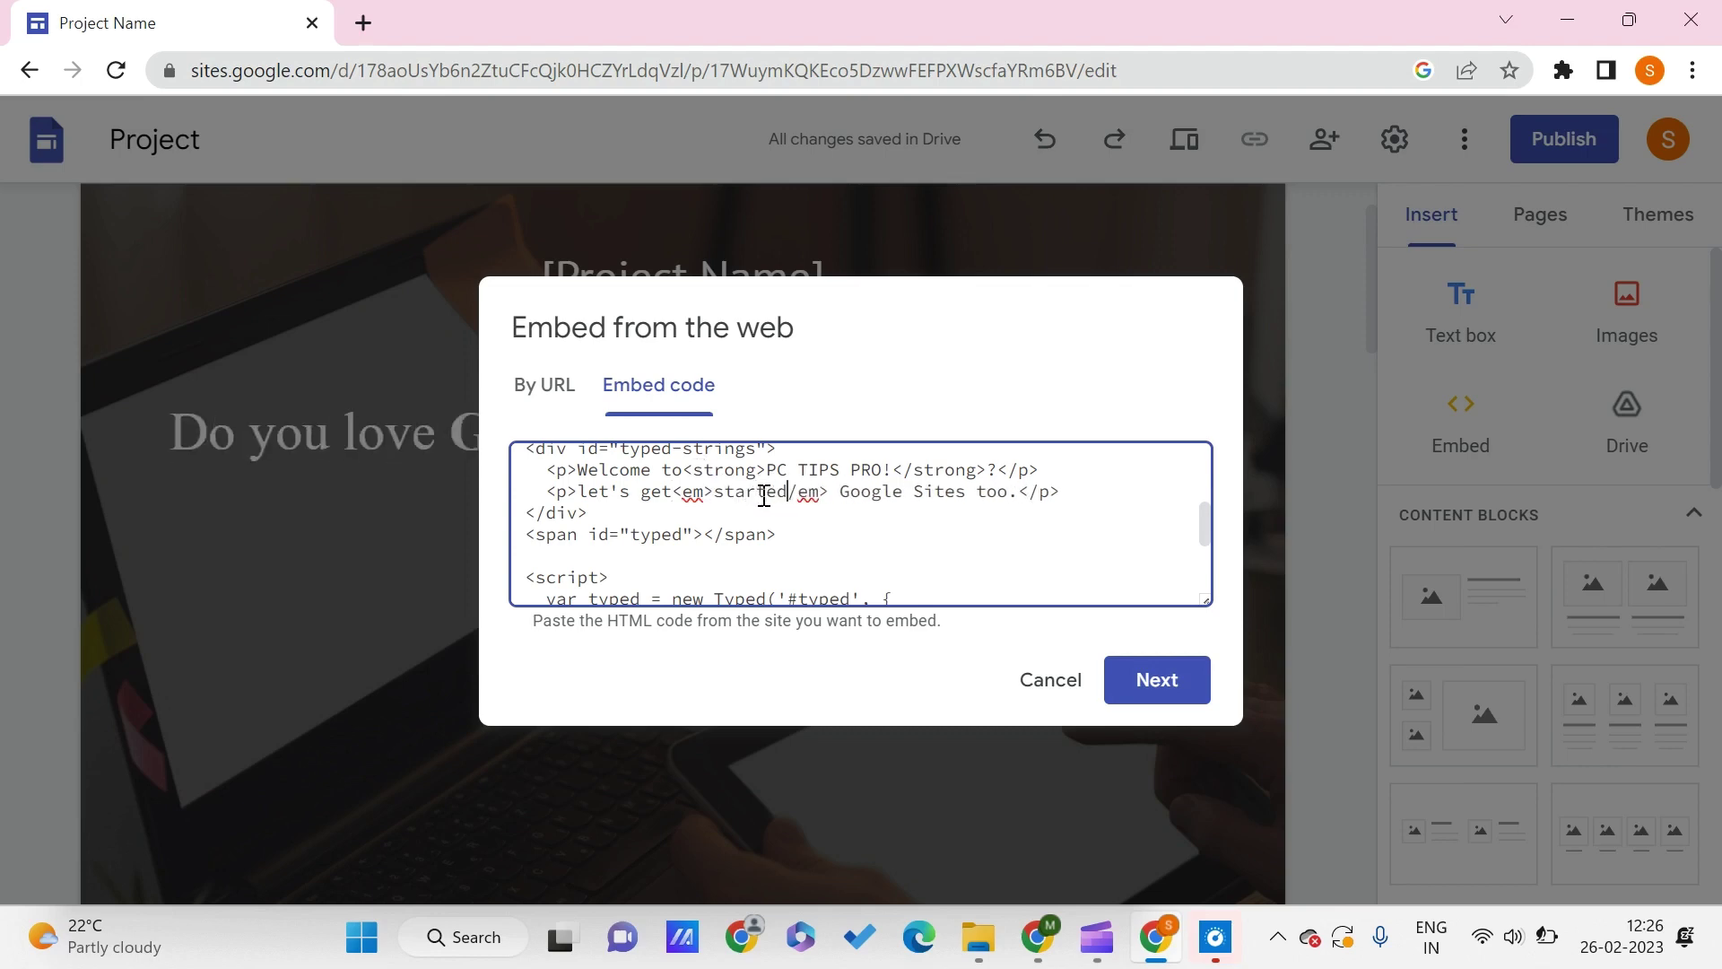
drag(838, 491, 1020, 496)
key(BackSpace)
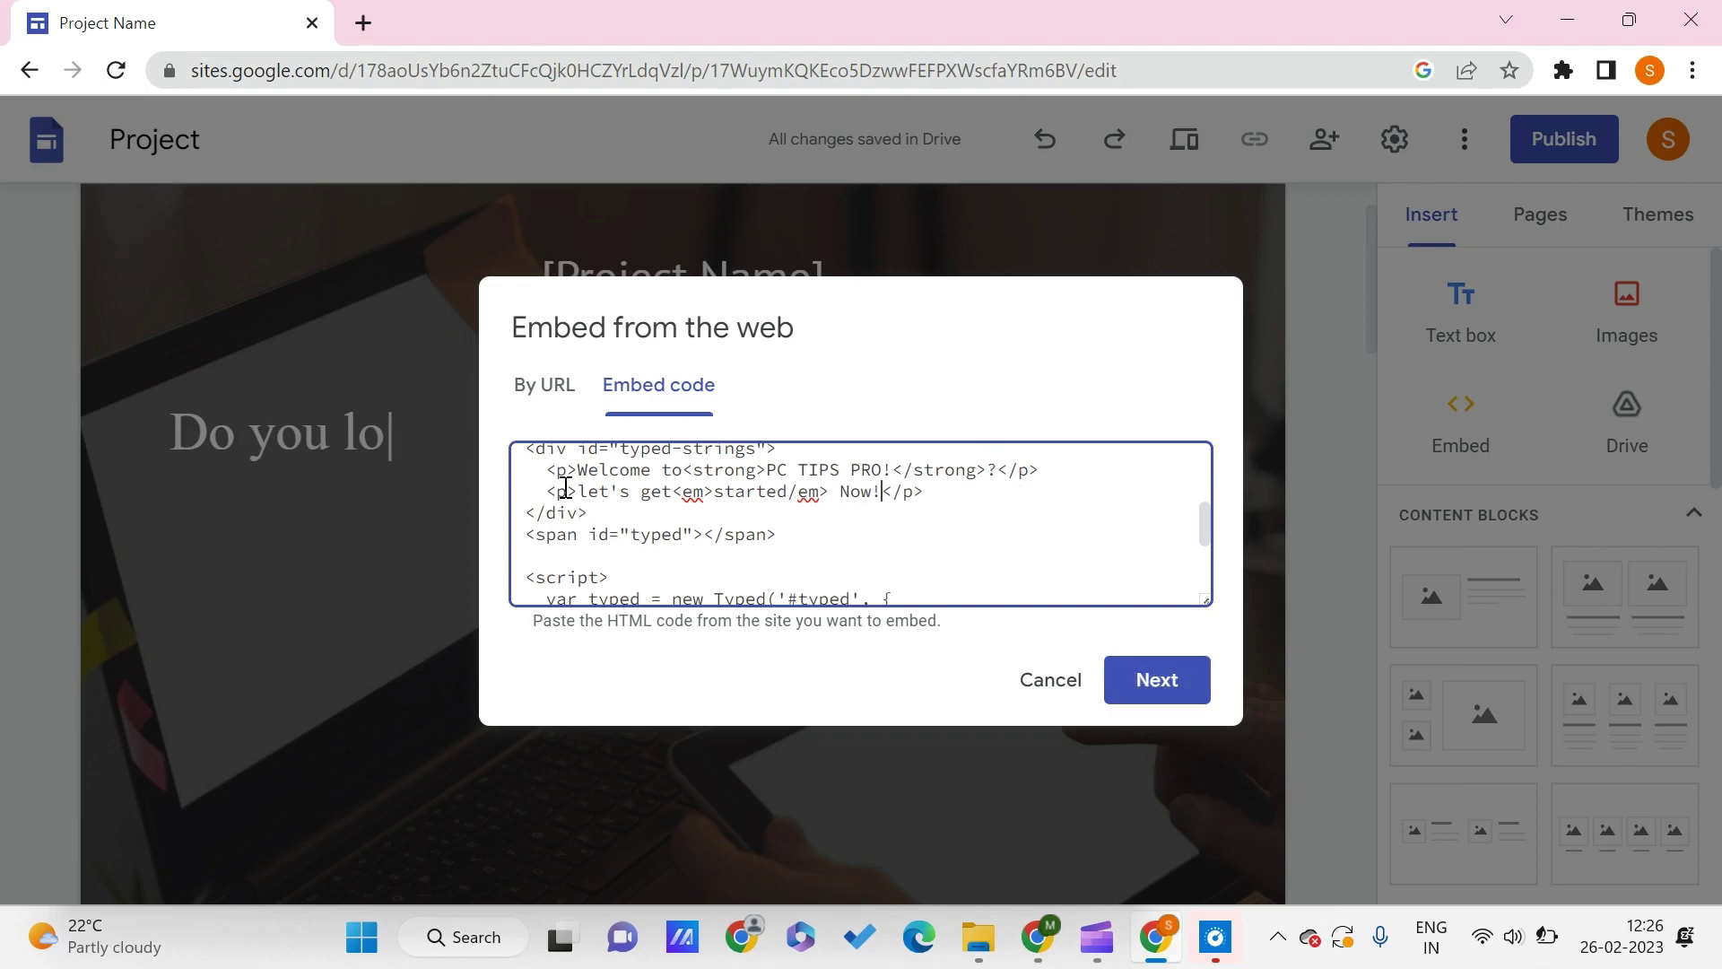
drag(541, 470, 957, 518)
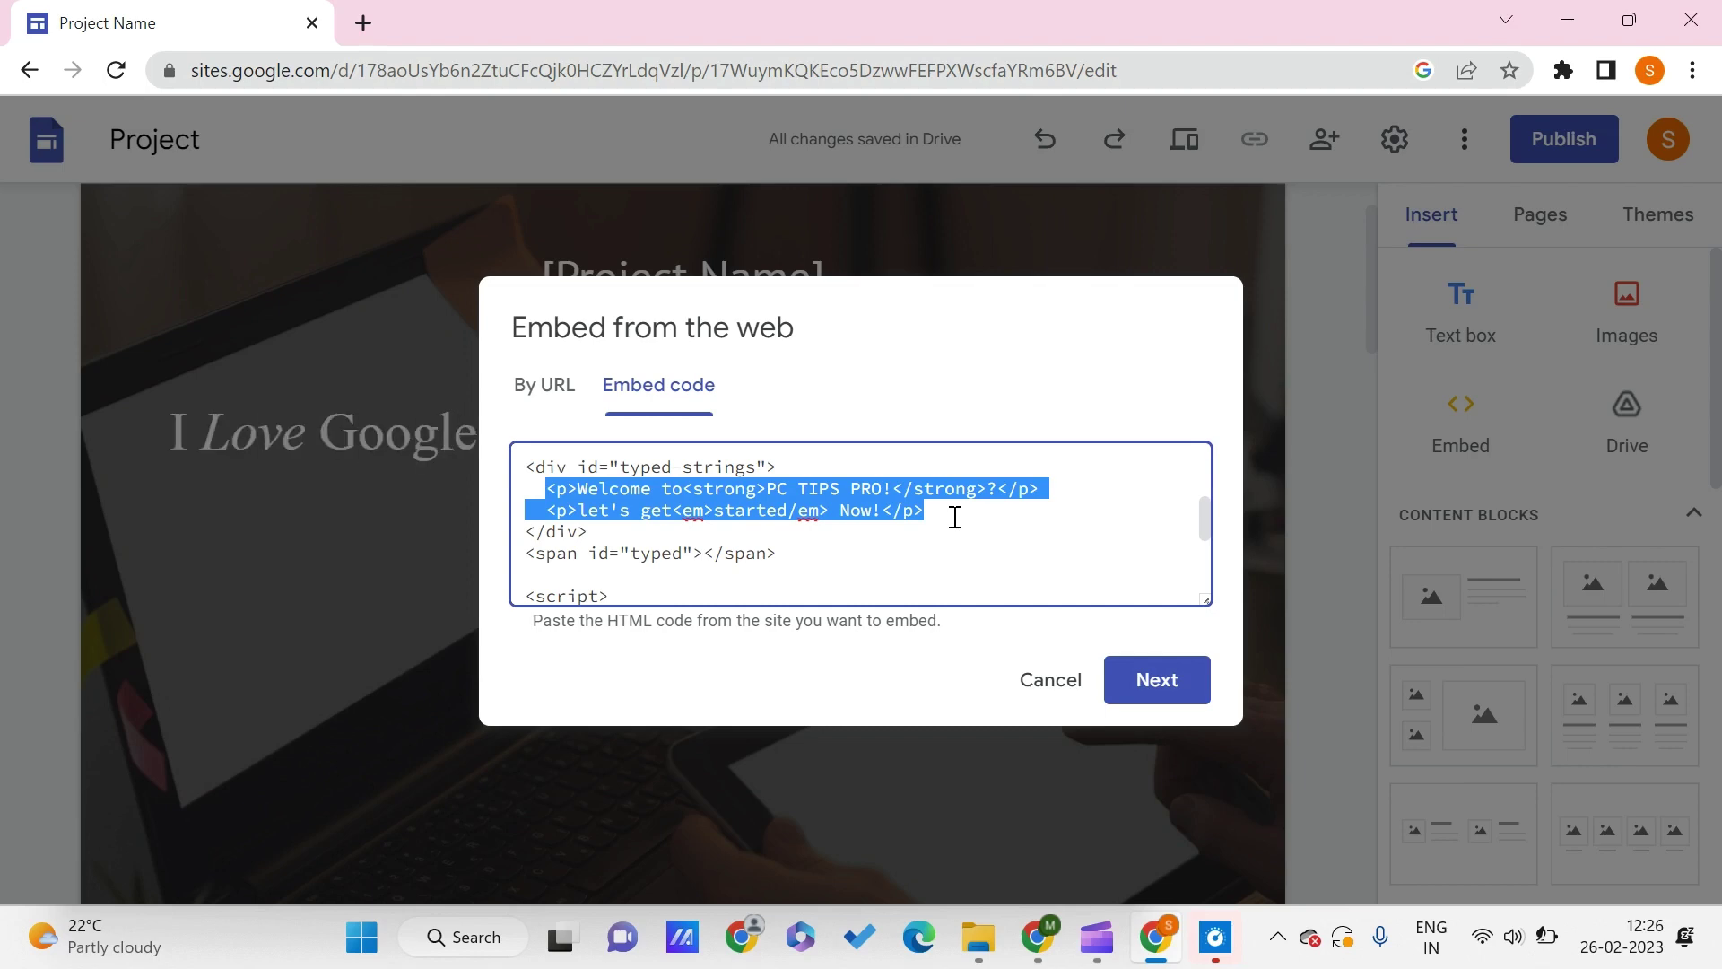
click(955, 526)
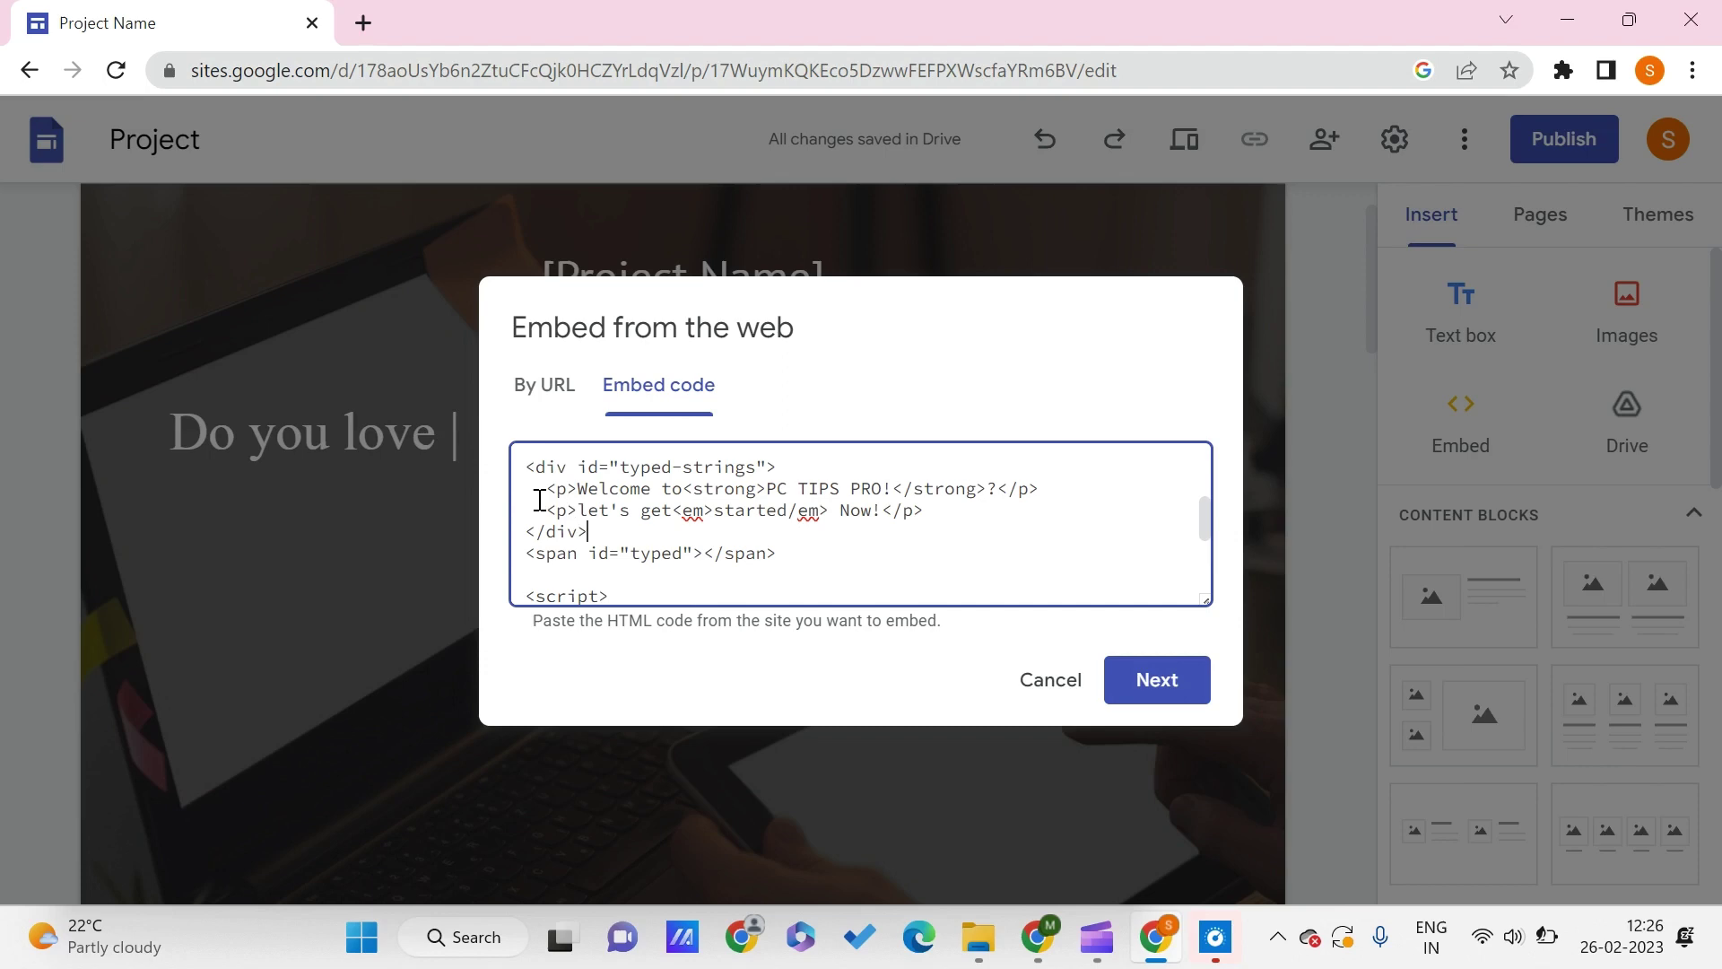
Step: Insert the edited welcome embed and move it to the header's upper left
click(1156, 686)
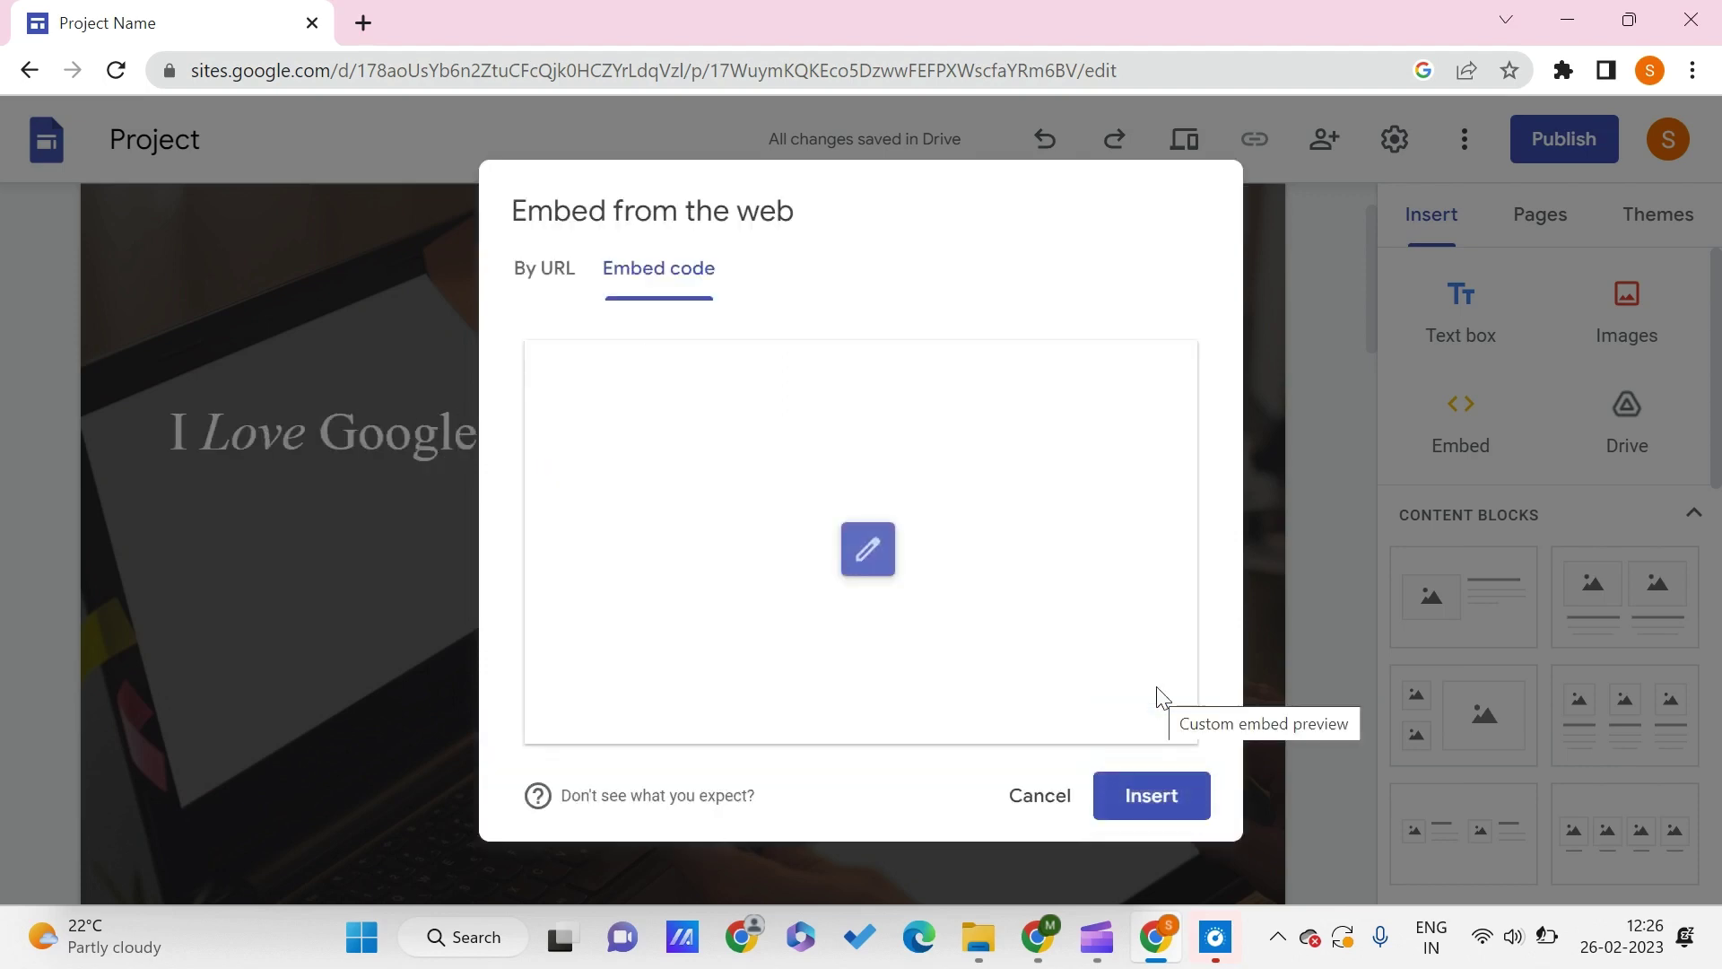
click(1130, 801)
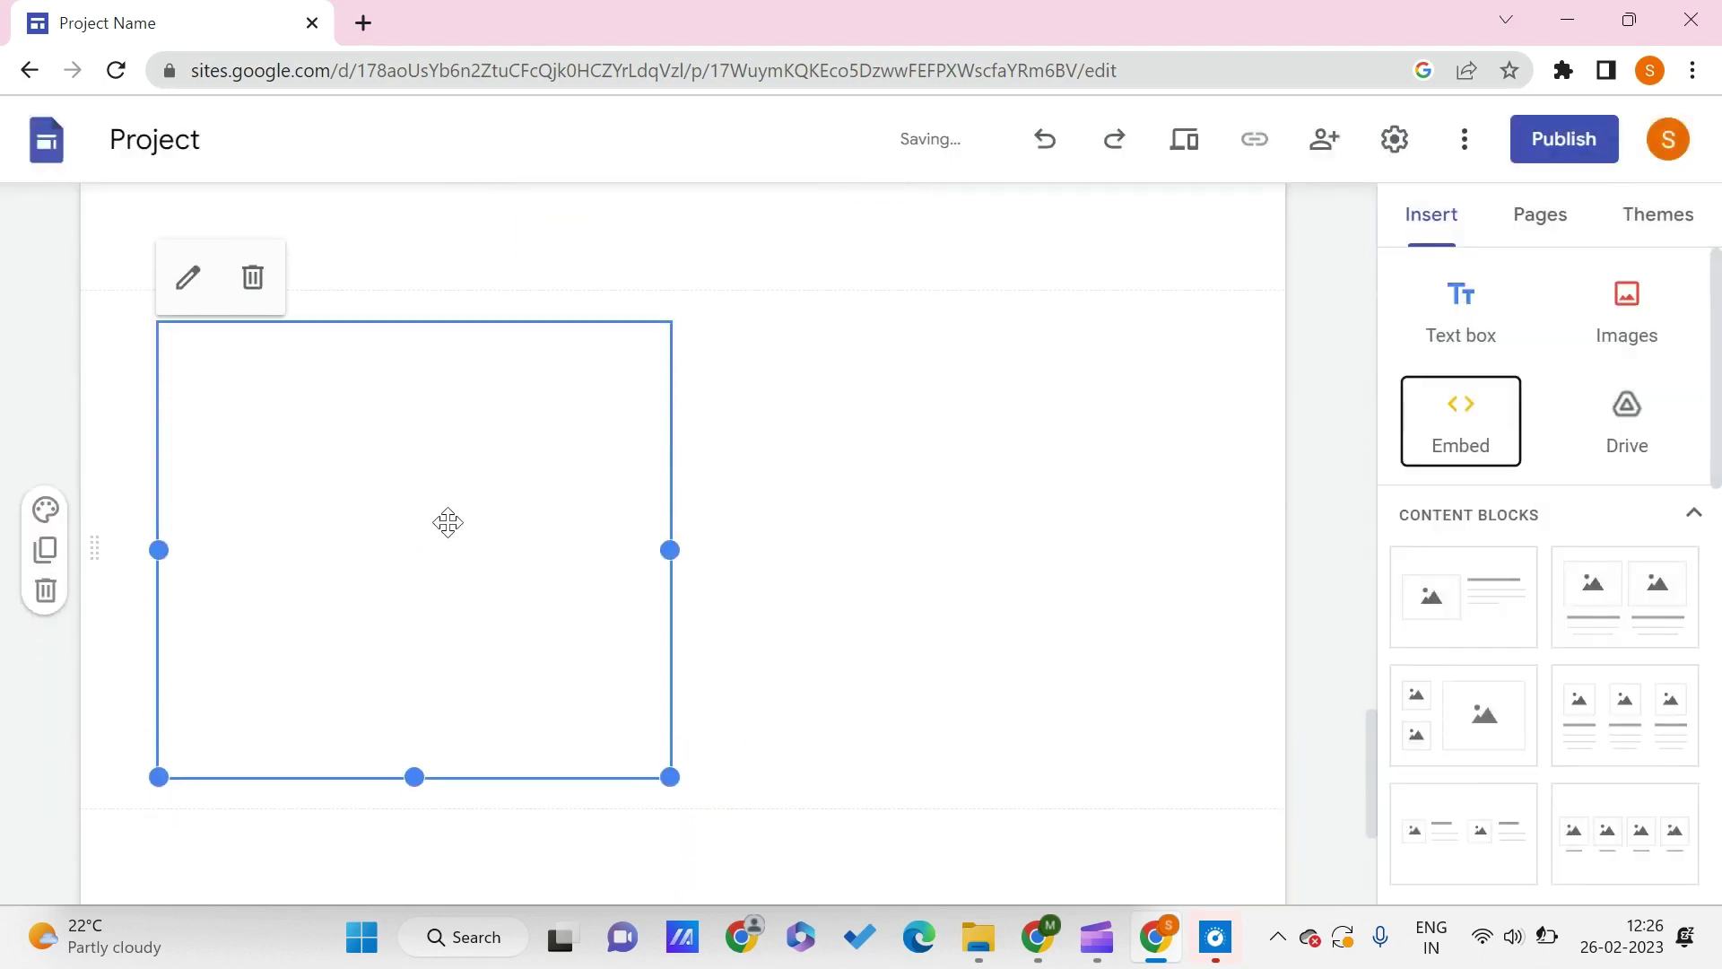
drag(448, 522, 574, 665)
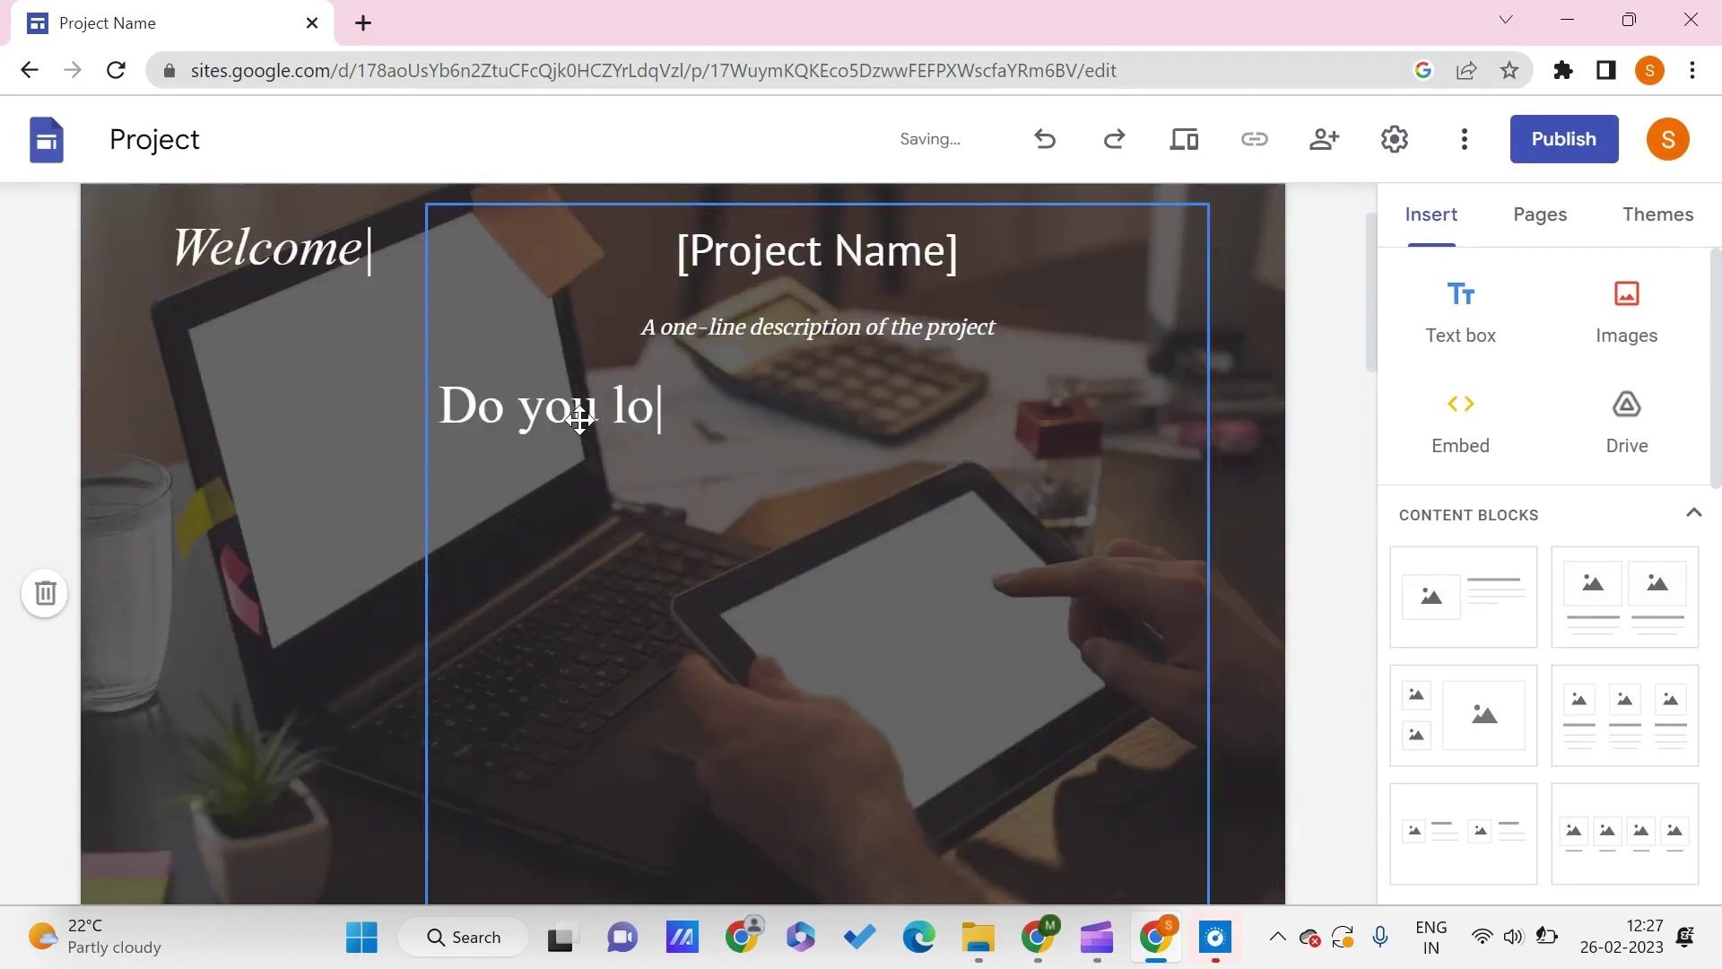
click(531, 269)
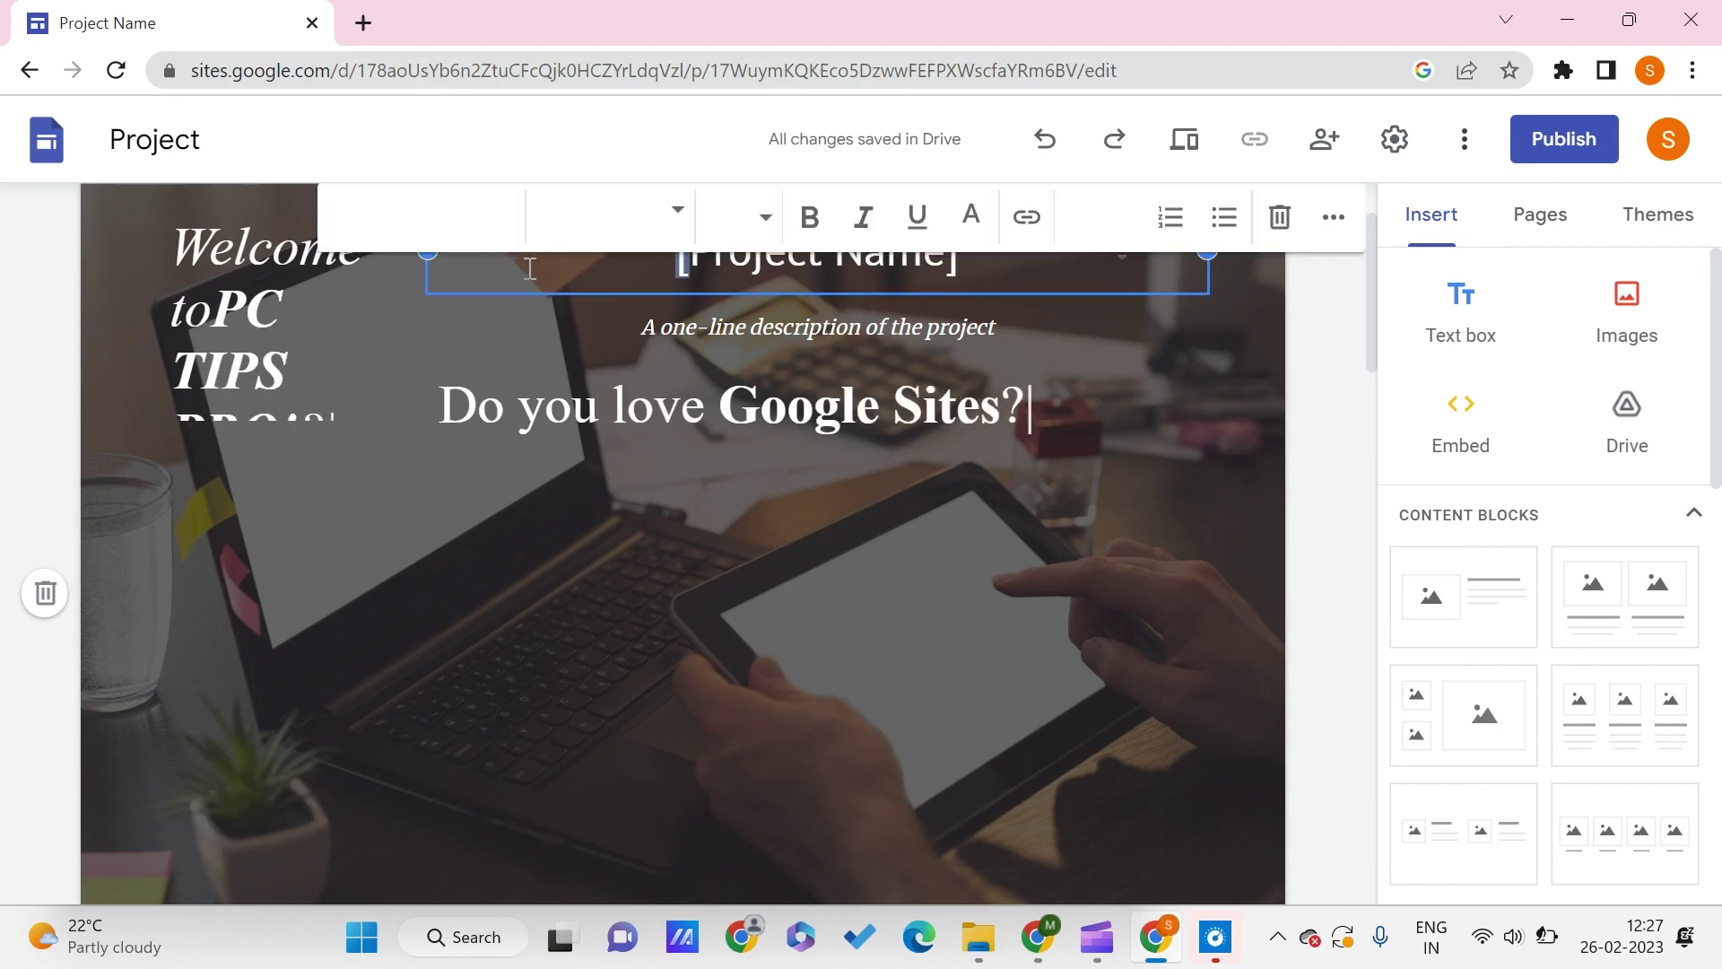
double_click(531, 473)
click(531, 476)
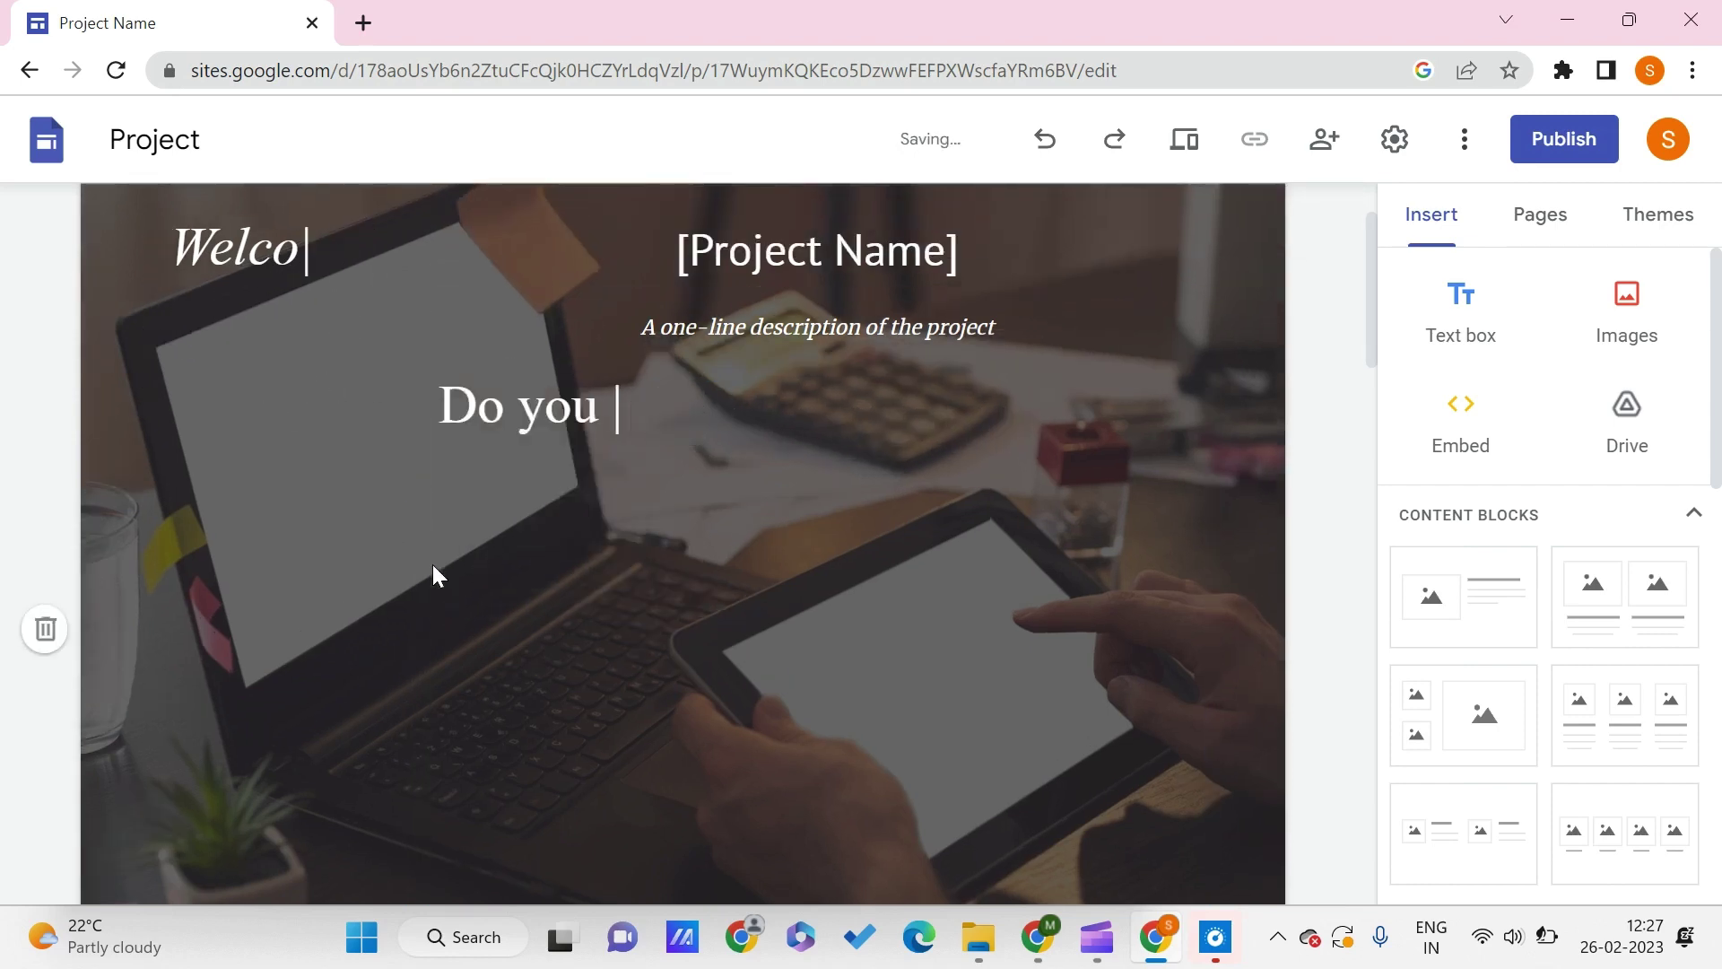
Step: Widen the welcome embed so 'Welcome to PC TIPS PRO!' fits on one line
click(450, 498)
text(d/)
key(Return)
text(Now!)
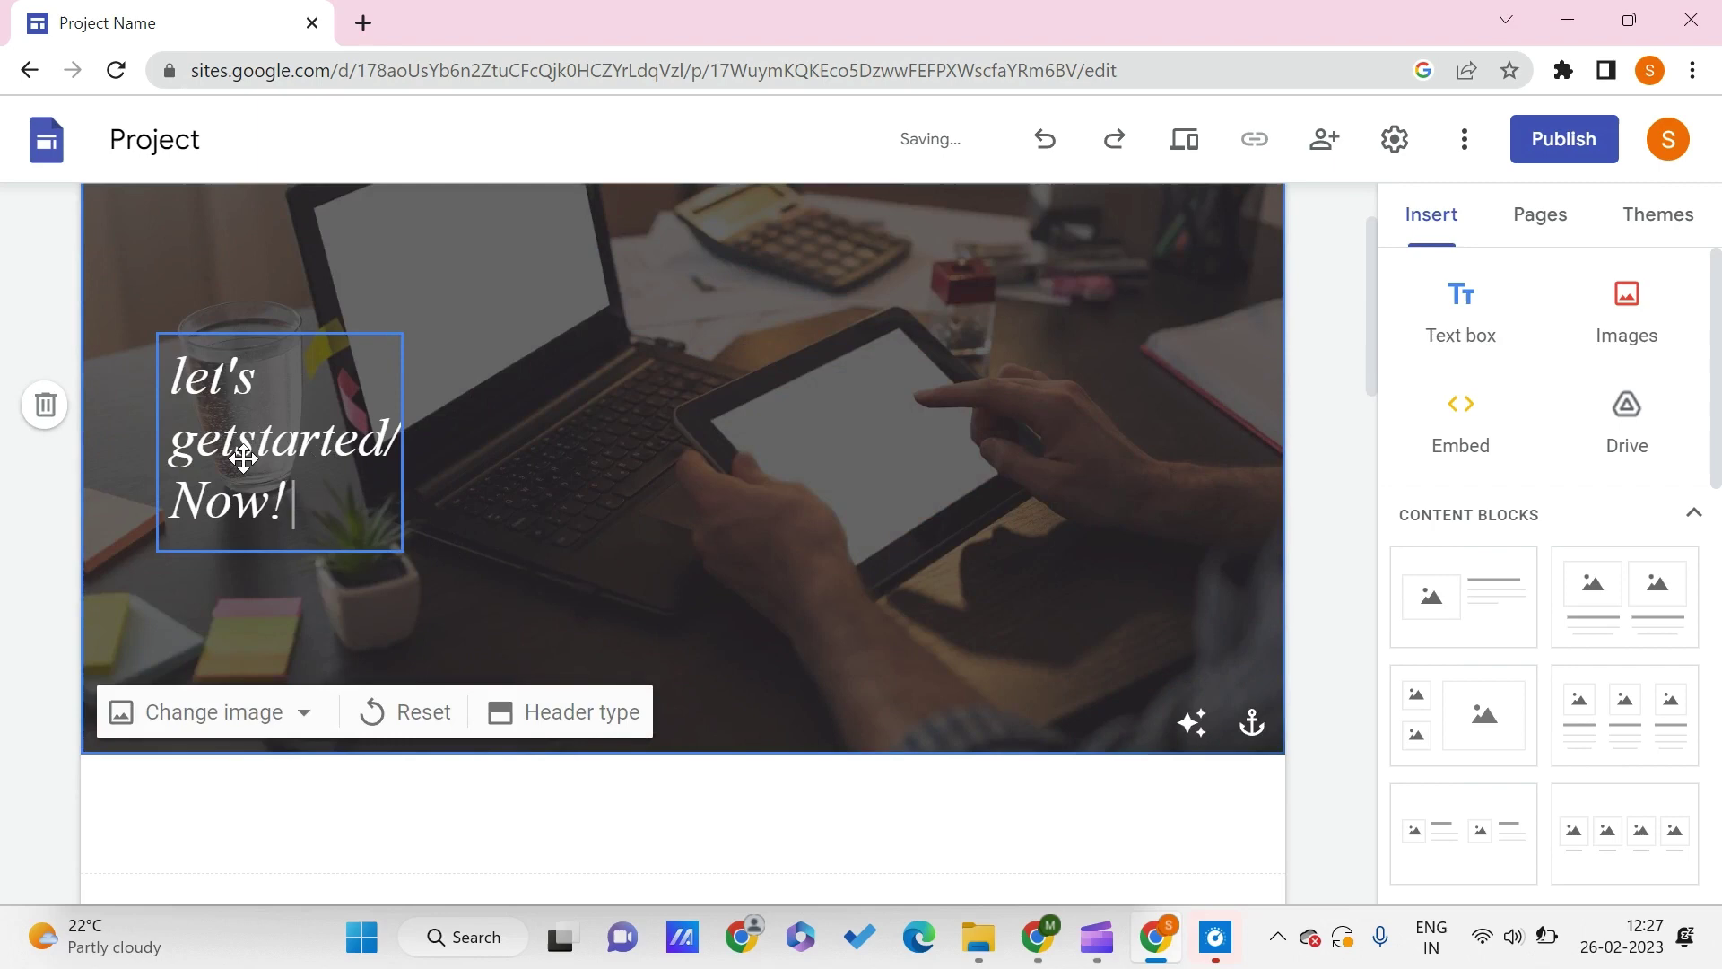
key(BackSpace)
key(BackSpace)
key(BackSpace)
key(BackSpace)
key(BackSpace)
key(BackSpace)
key(BackSpace)
key(BackSpace)
key(BackSpace)
key(BackSpace)
key(BackSpace)
key(BackSpace)
key(BackSpace)
key(BackSpace)
key(BackSpace)
key(BackSpace)
key(BackSpace)
key(BackSpace)
key(BackSpace)
key(BackSpace)
key(BackSpace)
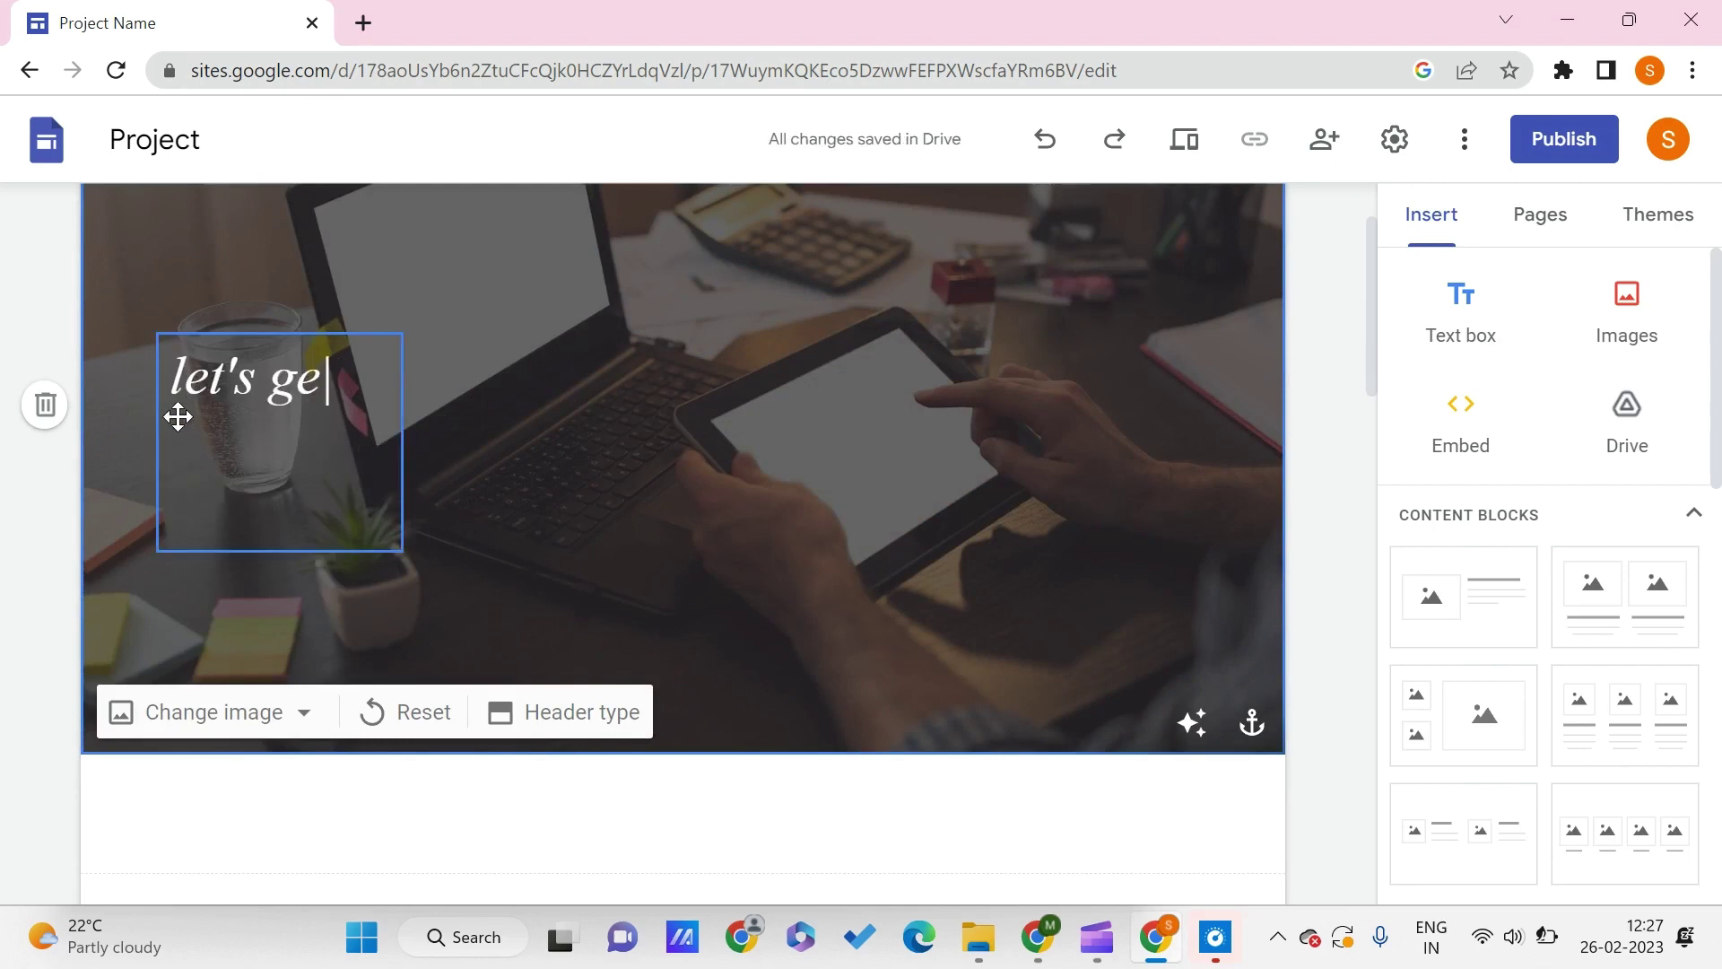
text(Welcome)
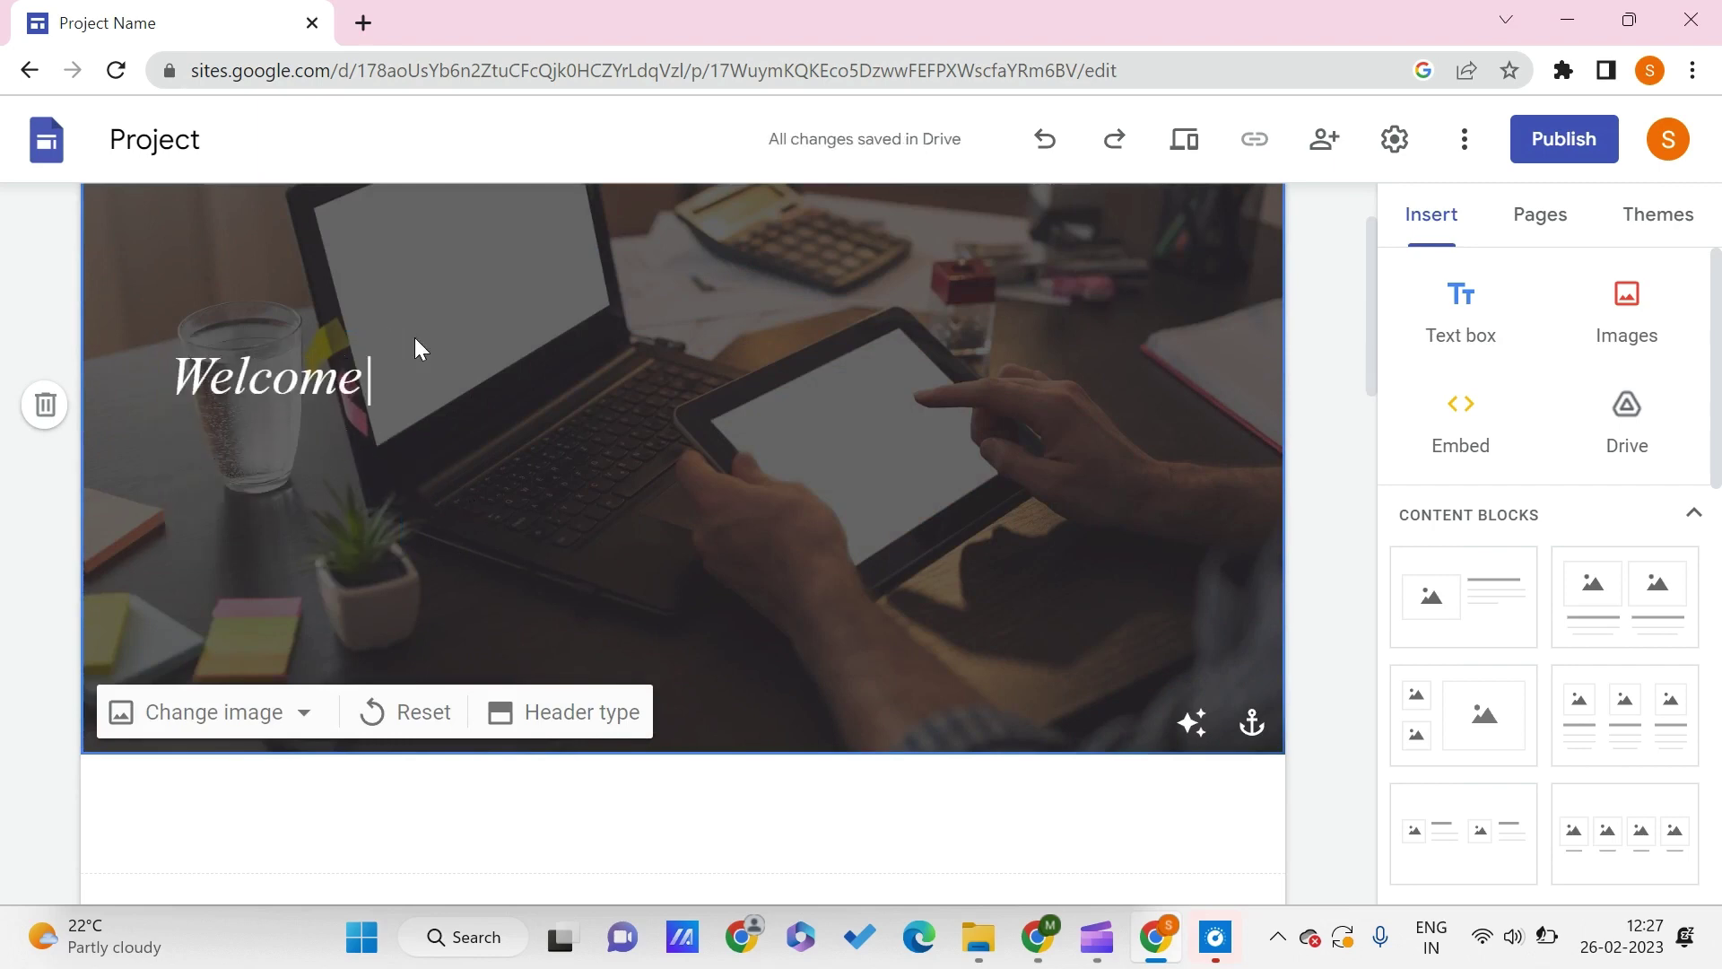
text( toPC TIPS PROJ)
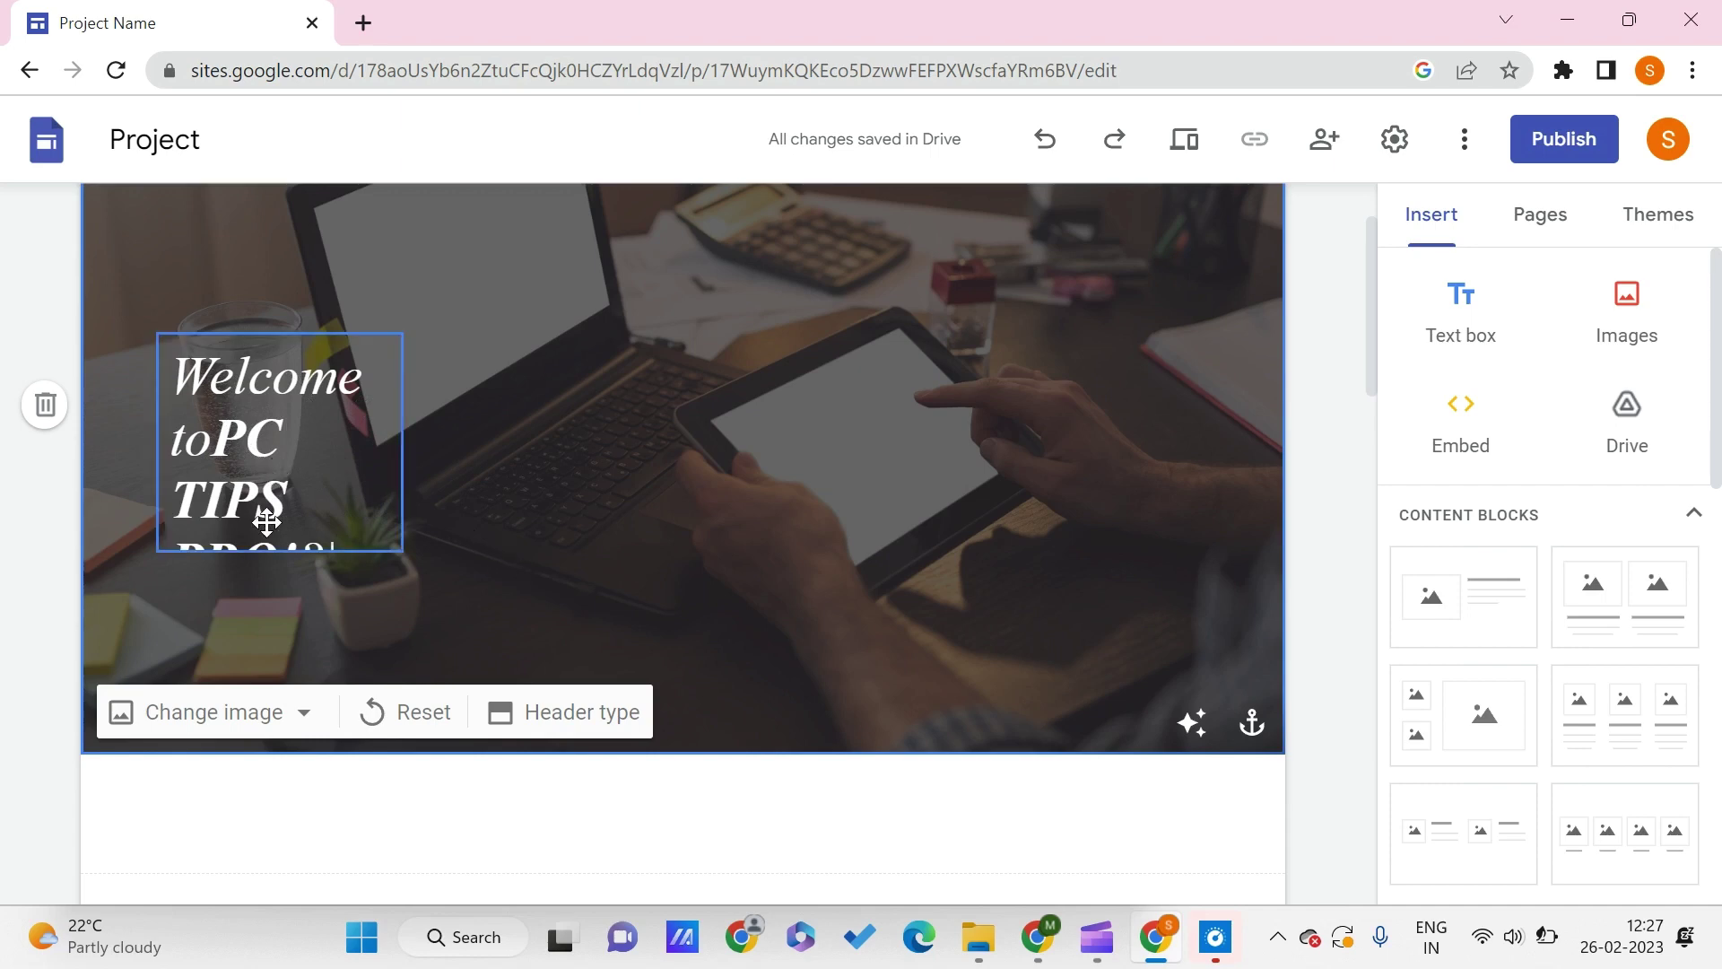
key(BackSpace)
key(BackSpace)
key(BackSpace)
key(BackSpace)
key(BackSpace)
key(BackSpace)
key(BackSpace)
key(BackSpace)
key(BackSpace)
key(BackSpace)
key(BackSpace)
key(BackSpace)
key(BackSpace)
key(BackSpace)
key(BackSpace)
key(BackSpace)
key(BackSpace)
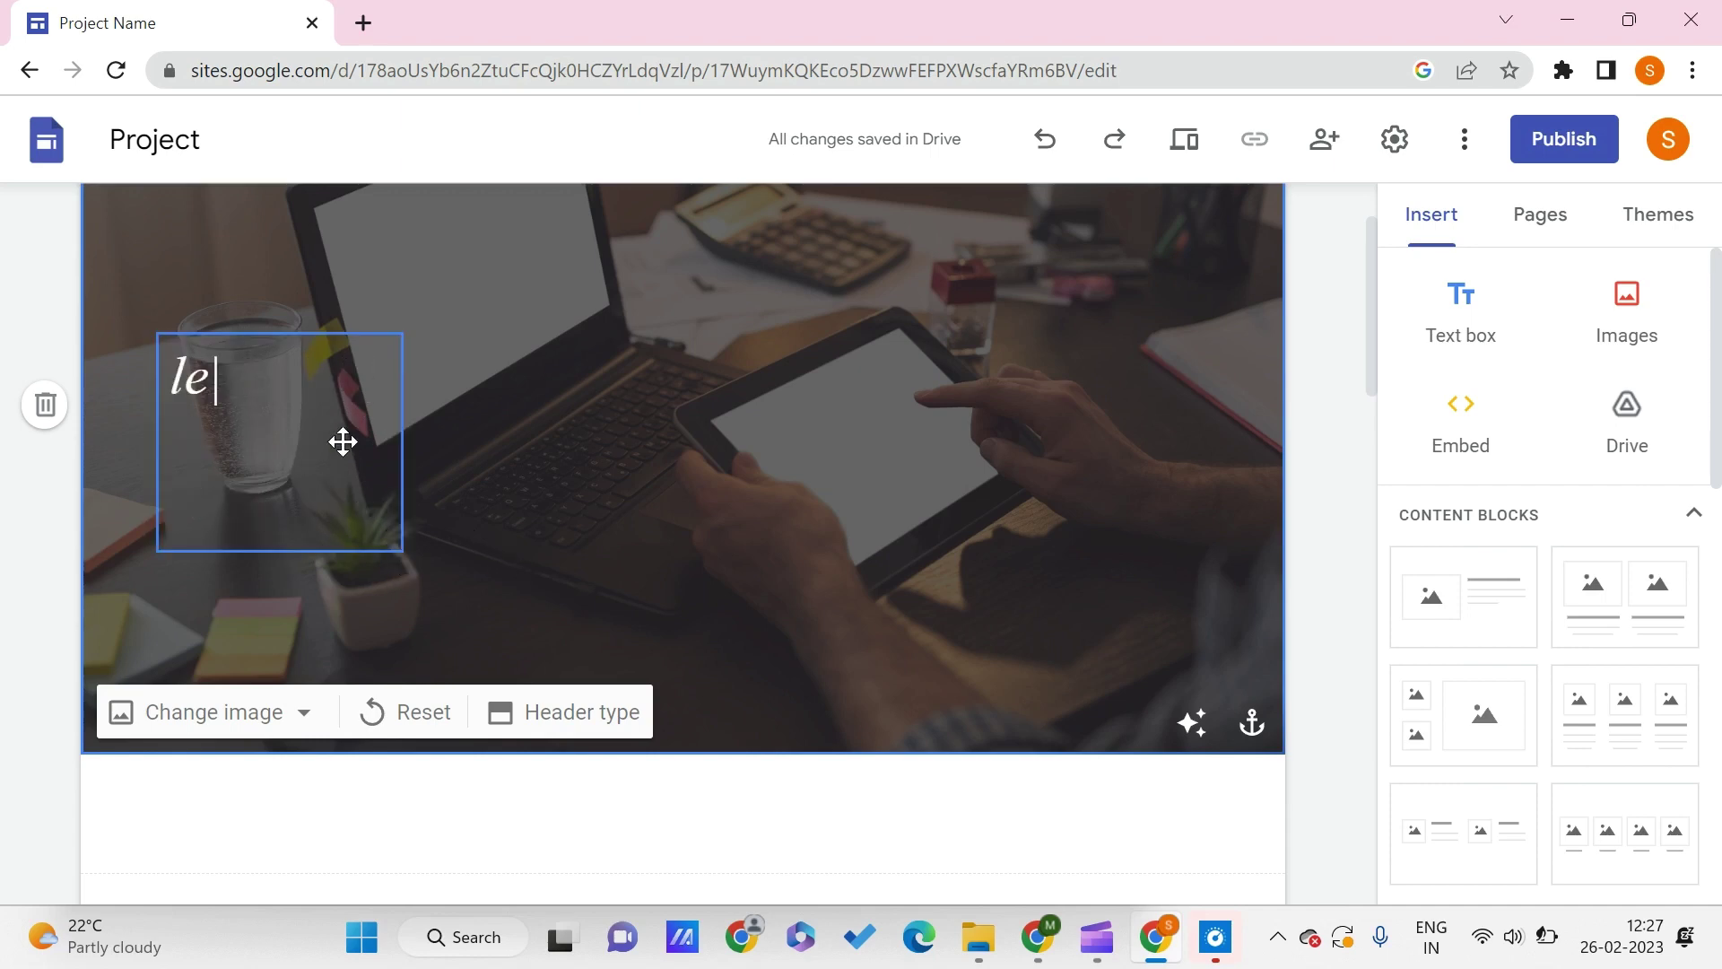
text(t's getstarted/em> Now!)
mouse_move(403, 549)
mouse_down()
mouse_move(991, 545)
mouse_move(1061, 519)
mouse_move(1175, 520)
mouse_up()
key(BackSpace)
key(BackSpace)
key(BackSpace)
key(BackSpace)
key(BackSpace)
key(BackSpace)
key(BackSpace)
key(BackSpace)
key(BackSpace)
key(BackSpace)
key(BackSpace)
key(BackSpace)
key(BackSpace)
key(BackSpace)
key(BackSpace)
key(BackSpace)
key(BackSpace)
key(BackSpace)
key(BackSpace)
key(BackSpace)
Step: Start another code embed, then cancel it without adding anything
text(Welc)
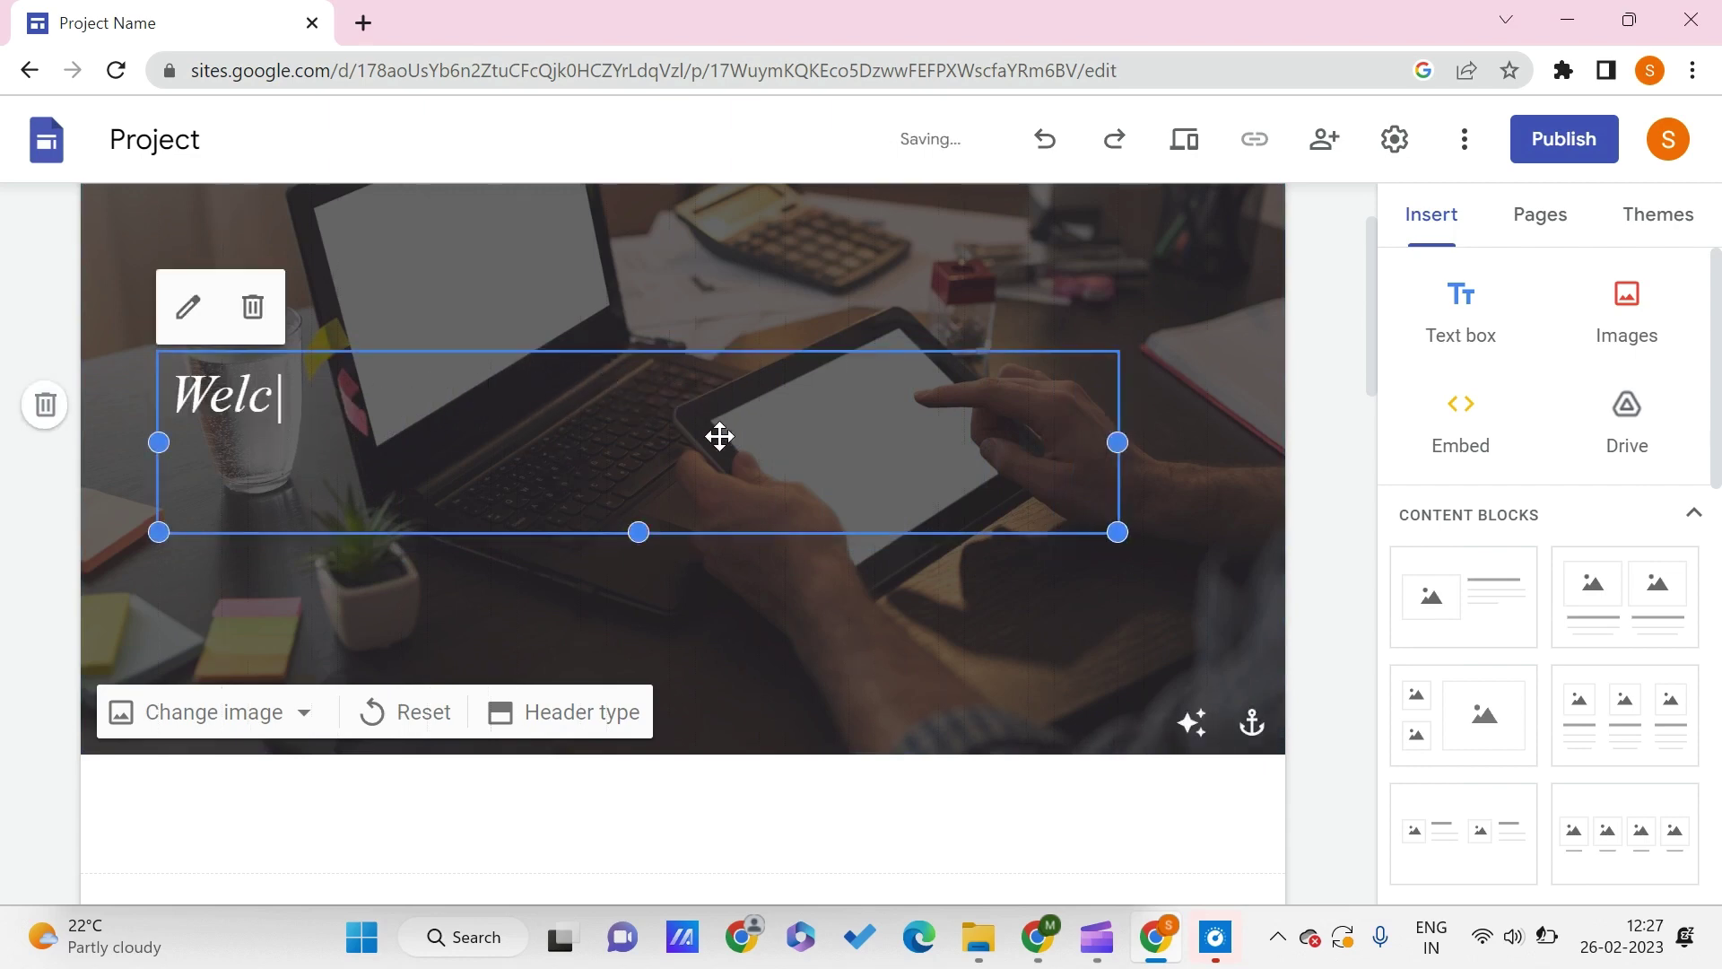
text(ome toPC TIPS)
click(1482, 416)
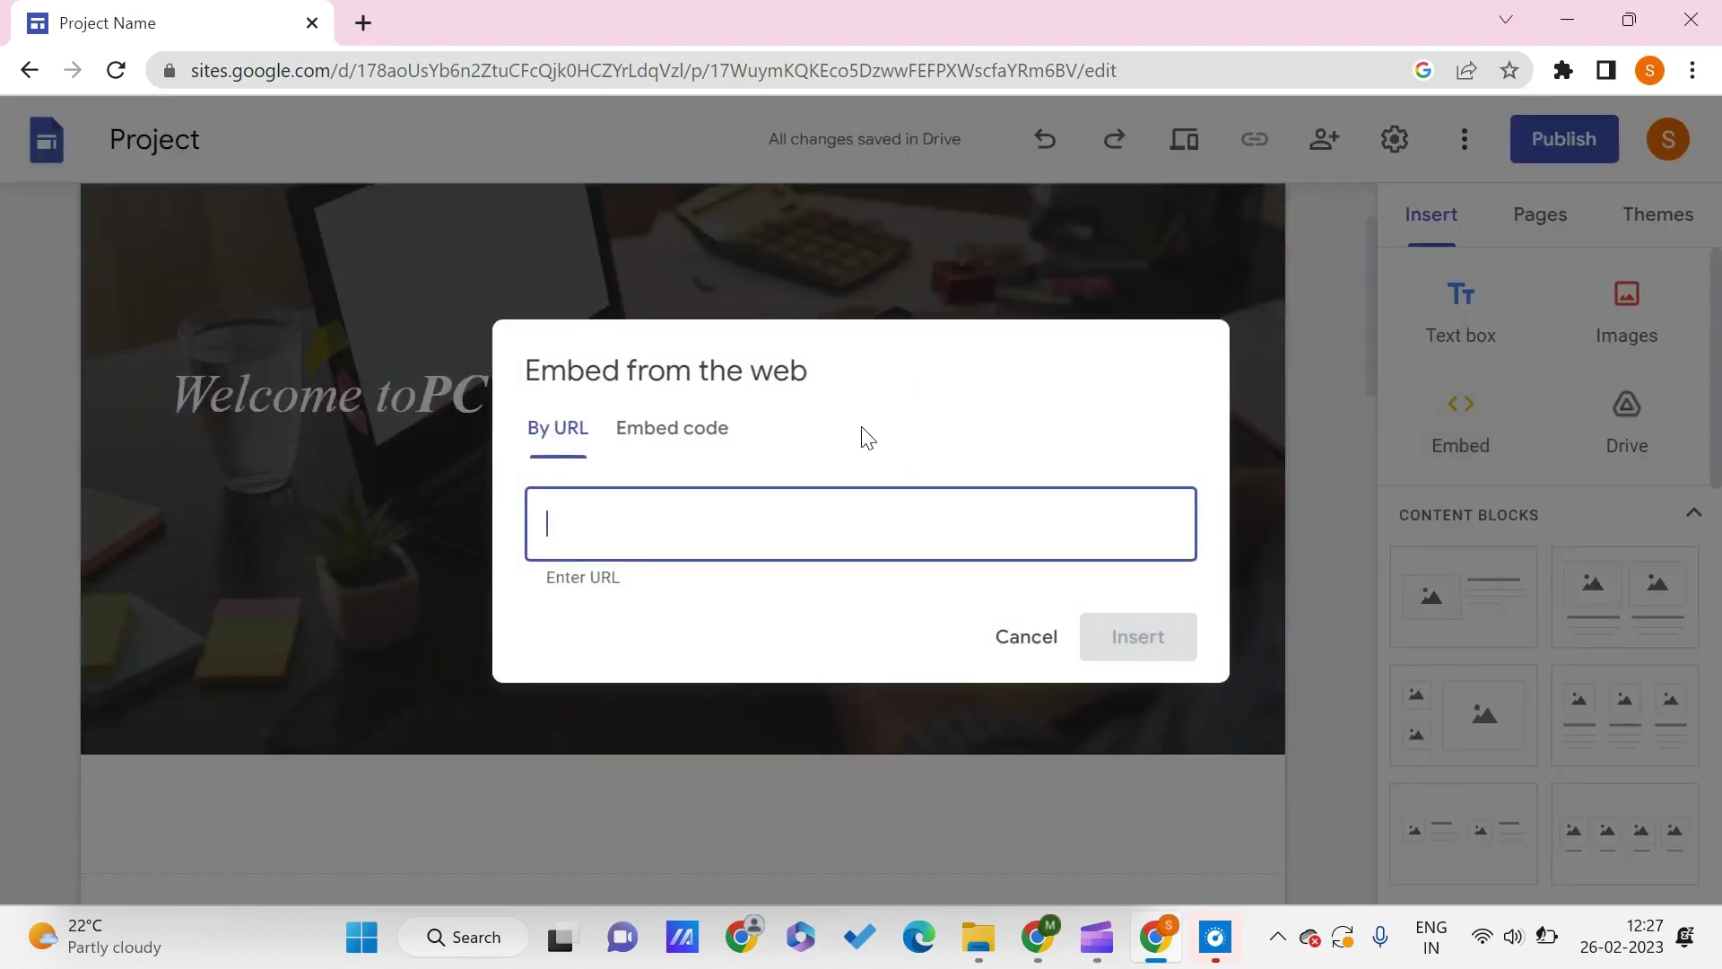
click(704, 431)
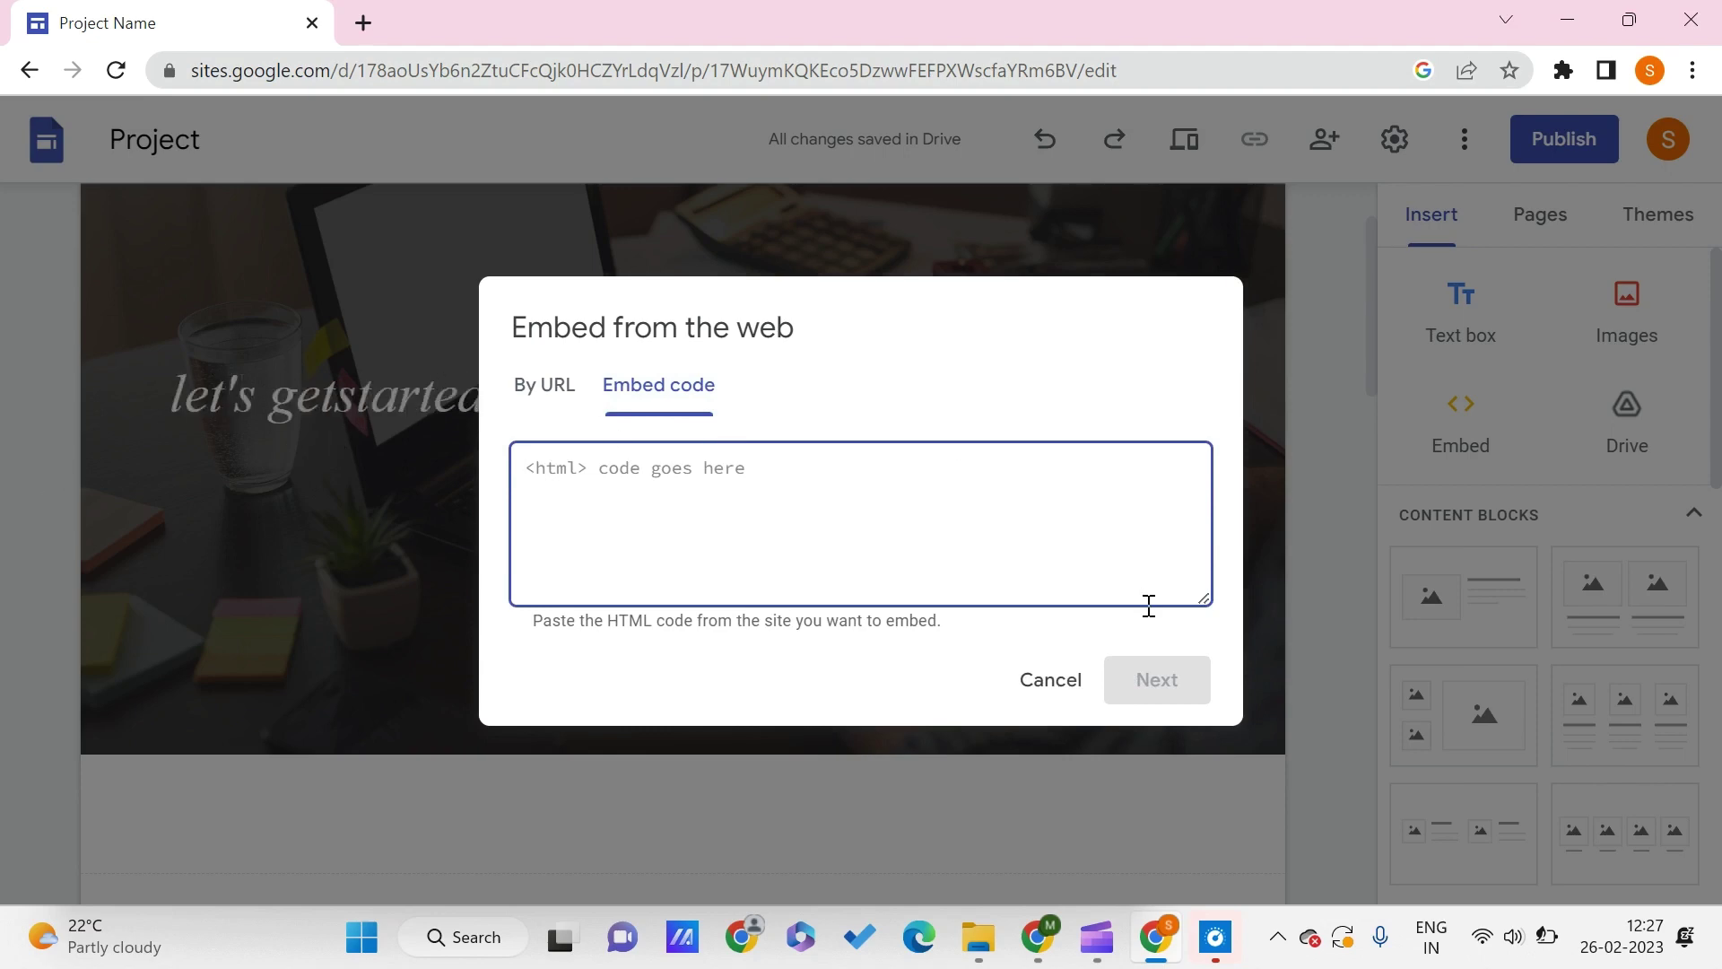
click(1064, 677)
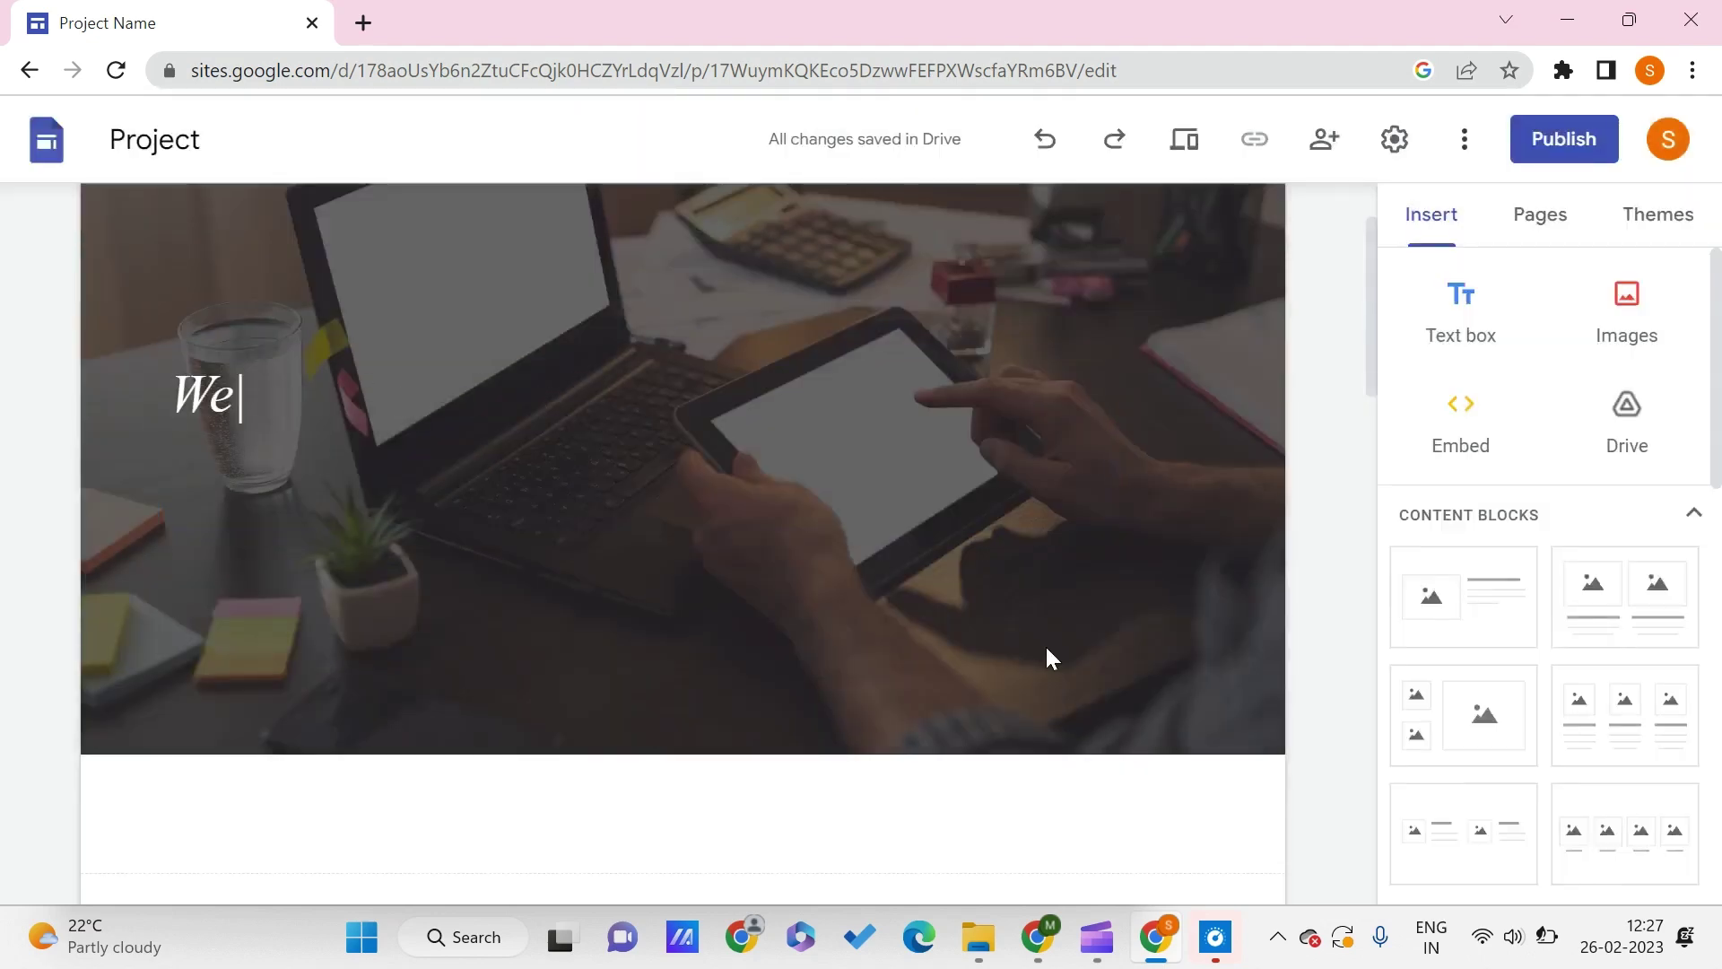
Step: Add a space after 'get' in the header embed's code, preview and save it
text(lcome toPC TIPS PRO!?)
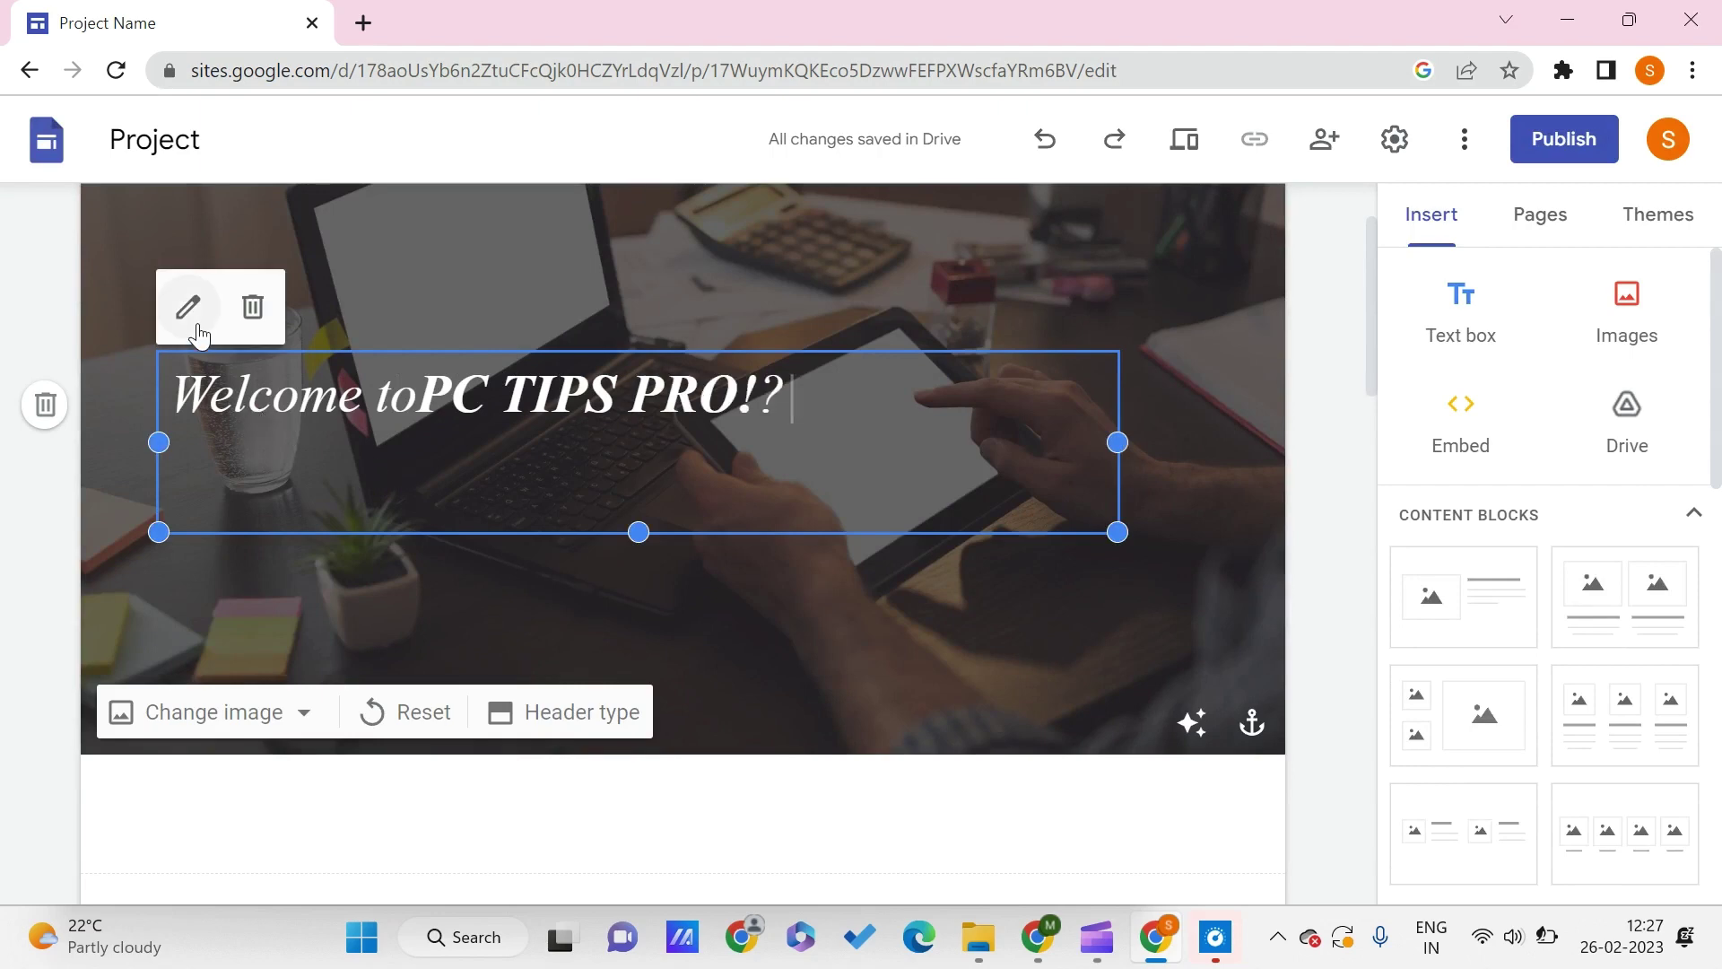
click(188, 307)
scroll(745, 508, up, 5)
click(752, 499)
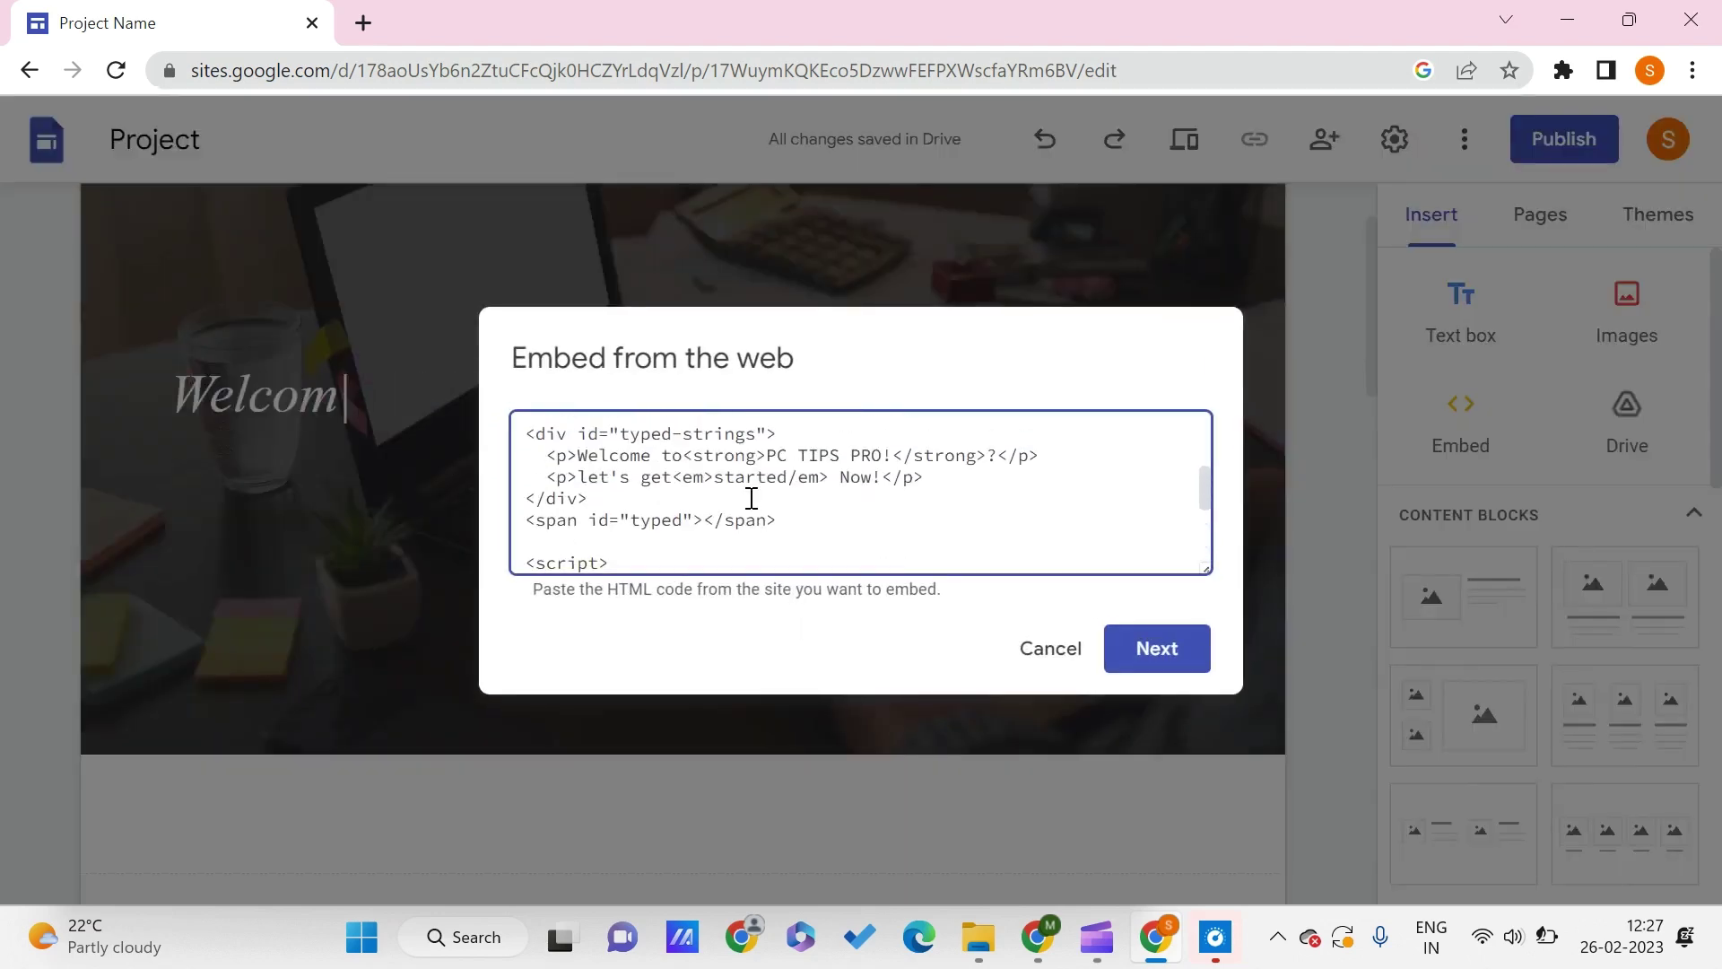
right_click(752, 498)
click(695, 505)
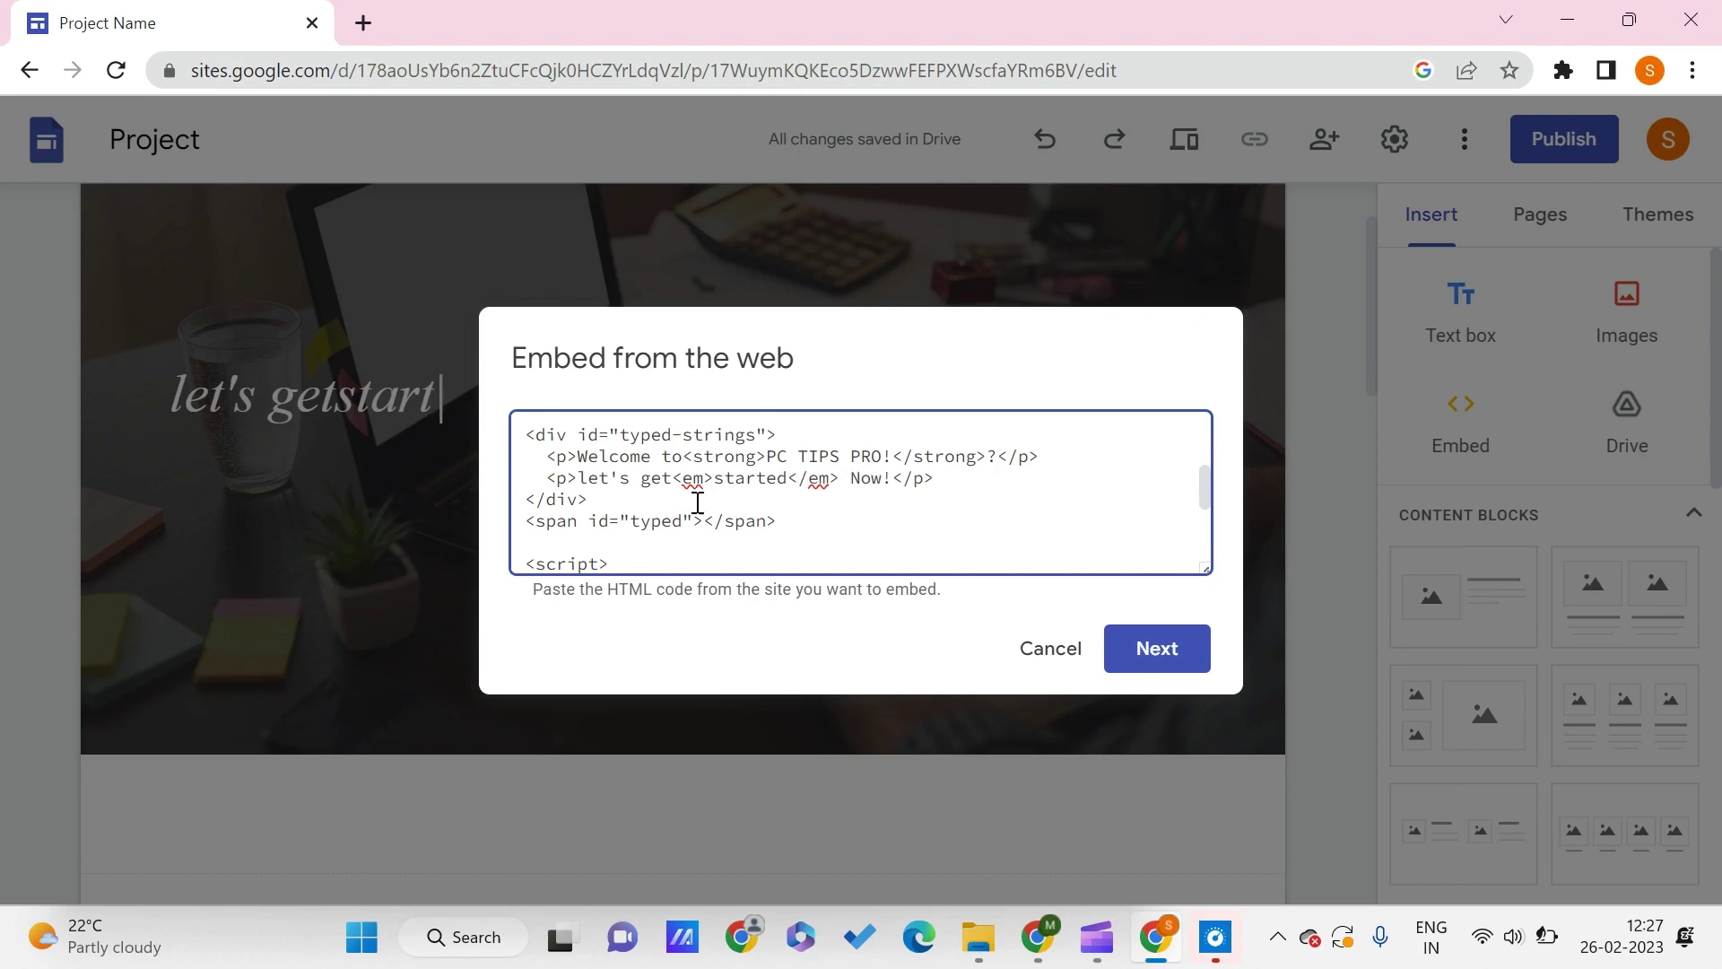
click(673, 479)
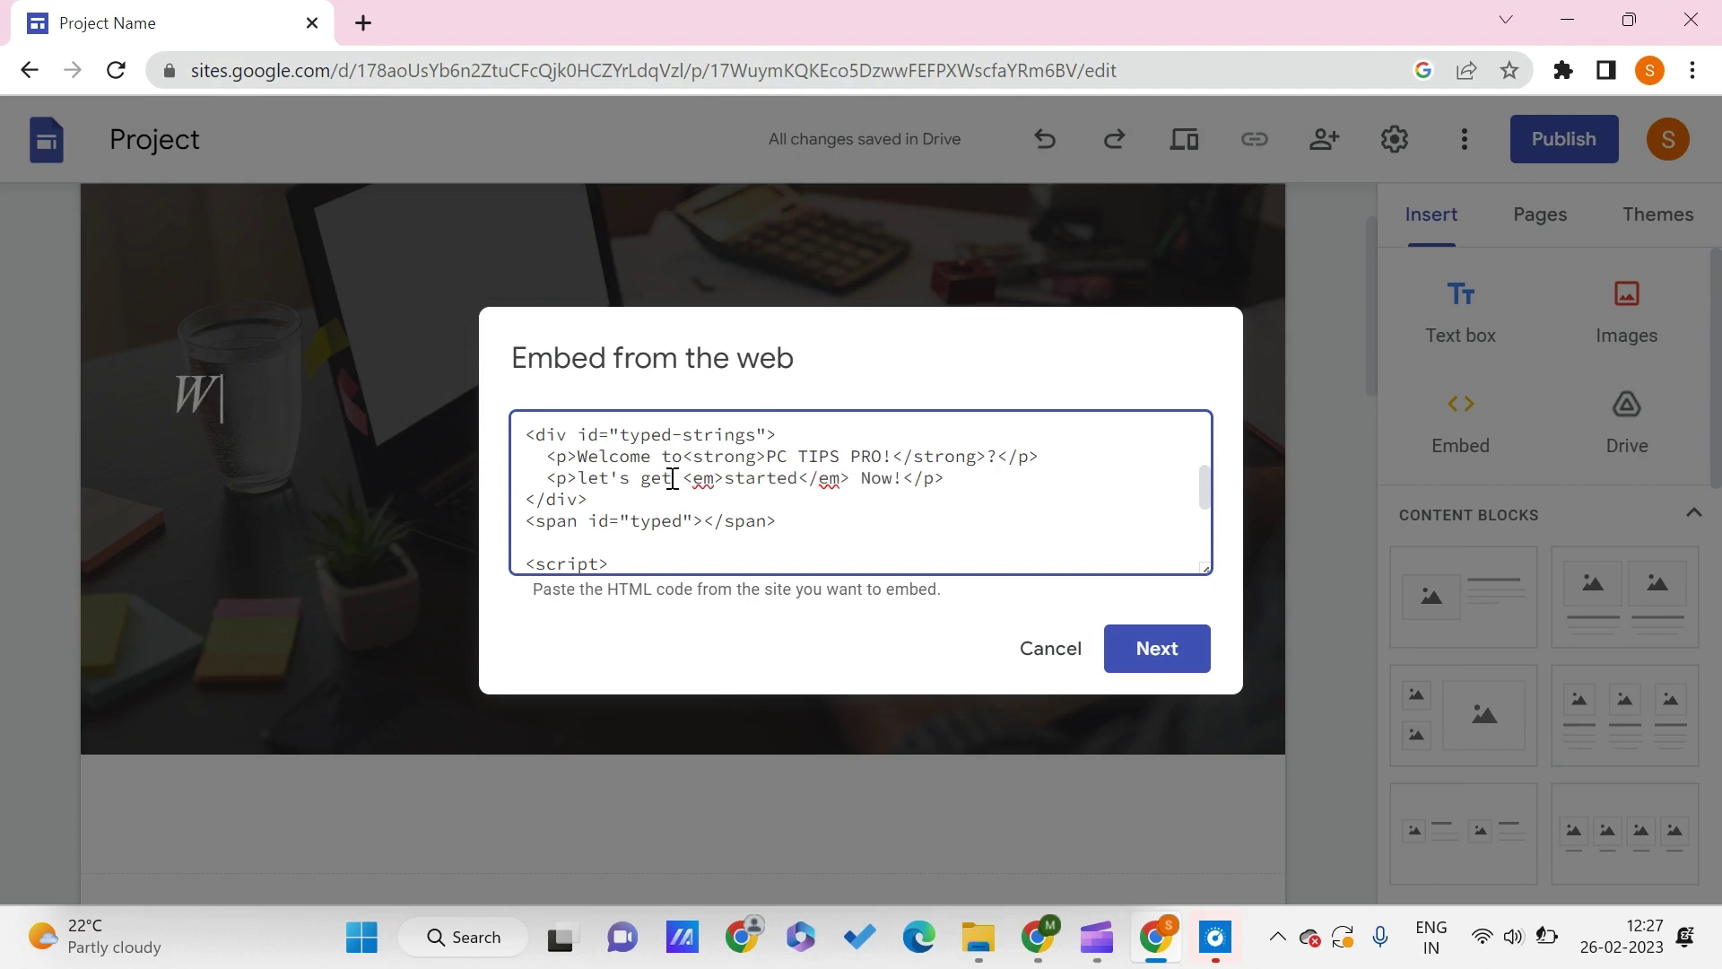
click(1142, 648)
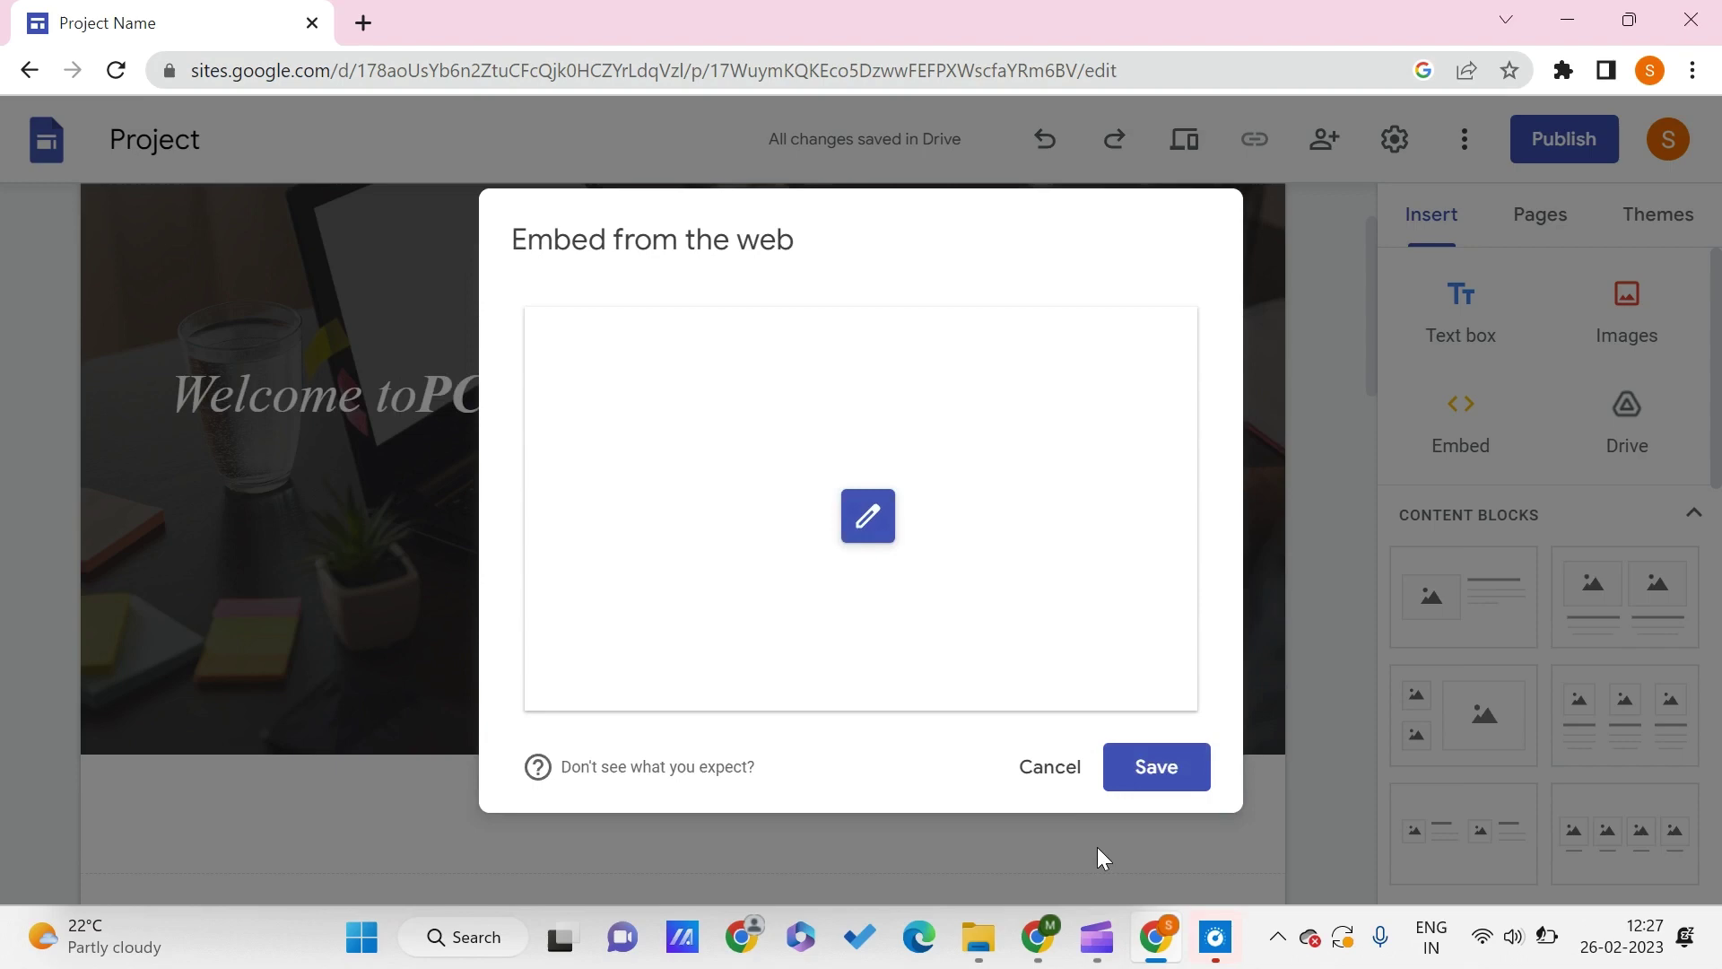
click(1137, 769)
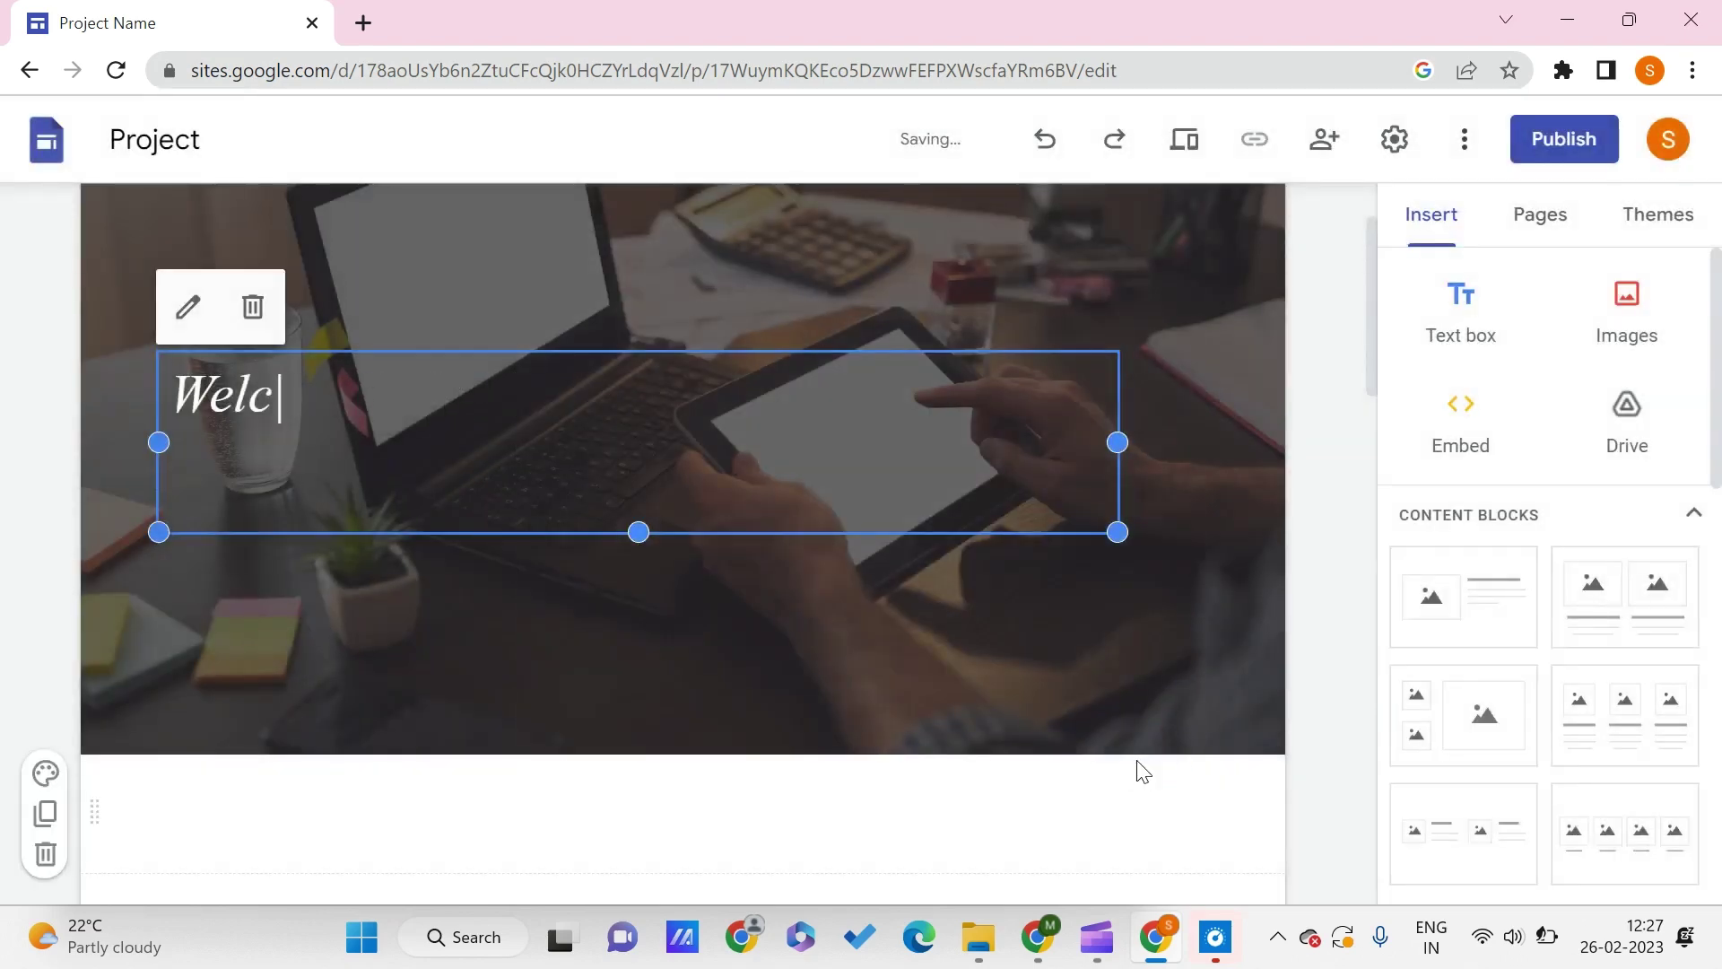
Step: Have the header embed type 'Welcome to PC TIPS PRO!' and 'let's get started Now!' above the I Love line
text(oPC TIPS PRO!)
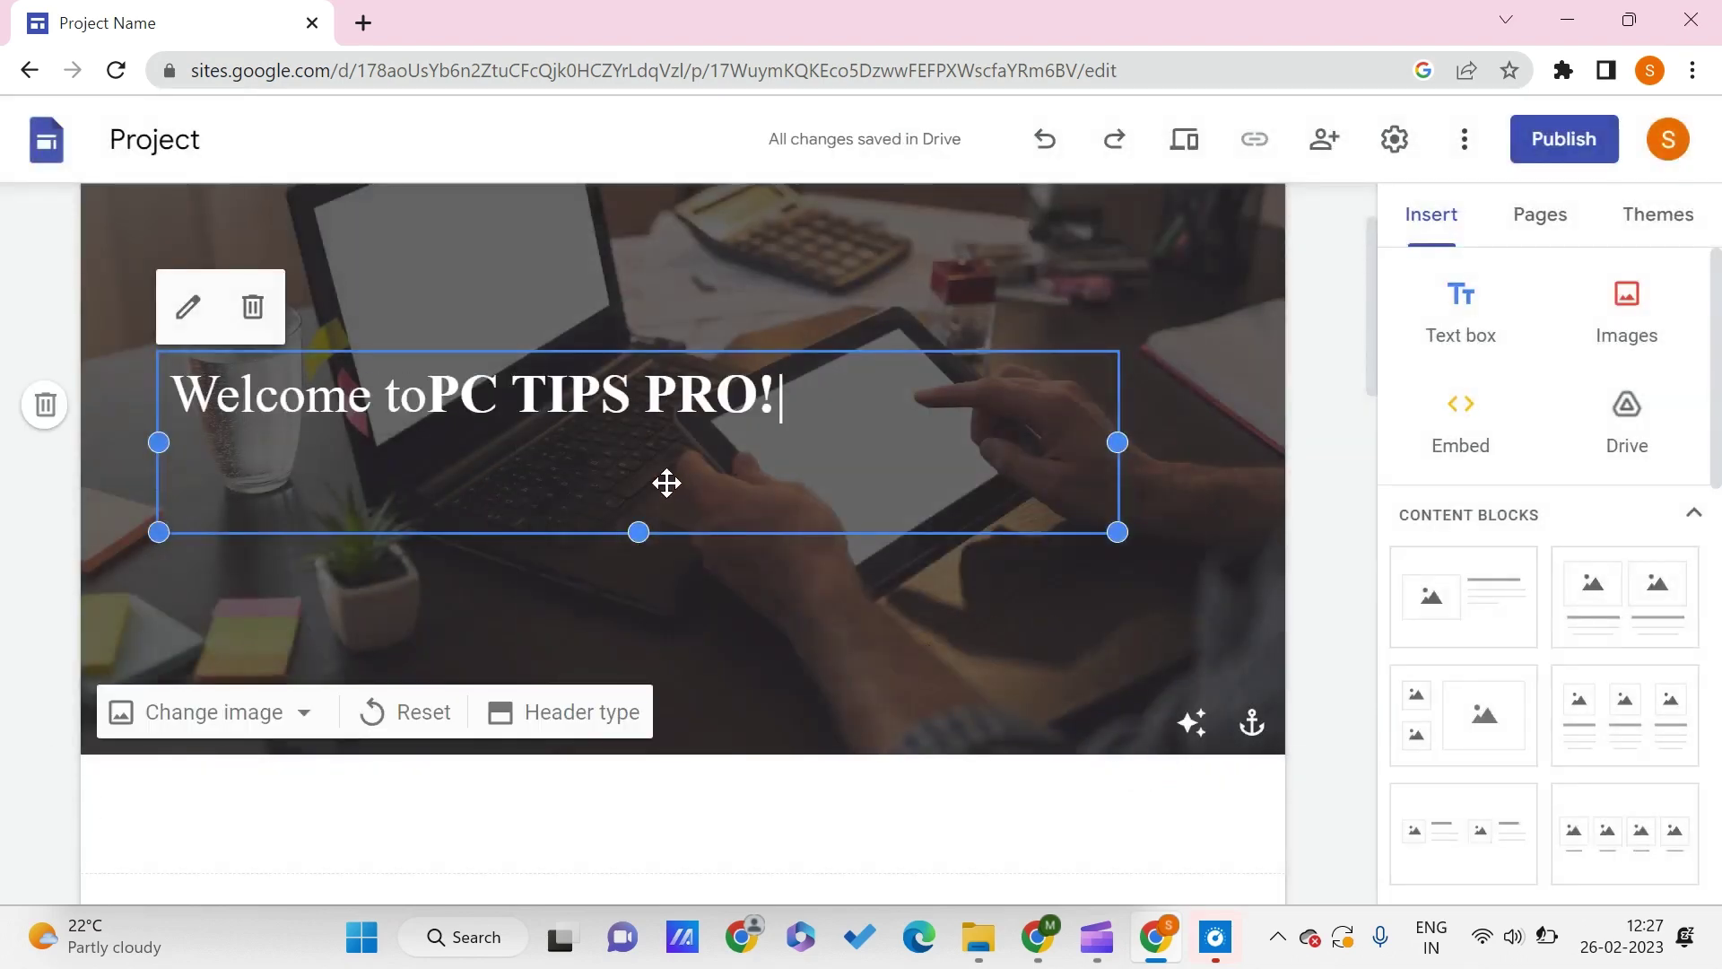
text(?)
key(BackSpace)
key(BackSpace)
key(BackSpace)
key(BackSpace)
key(BackSpace)
key(BackSpace)
key(BackSpace)
key(BackSpace)
key(BackSpace)
key(BackSpace)
key(BackSpace)
key(BackSpace)
key(BackSpace)
key(BackSpace)
key(BackSpace)
key(BackSpace)
key(BackSpace)
key(BackSpace)
key(BackSpace)
key(BackSpace)
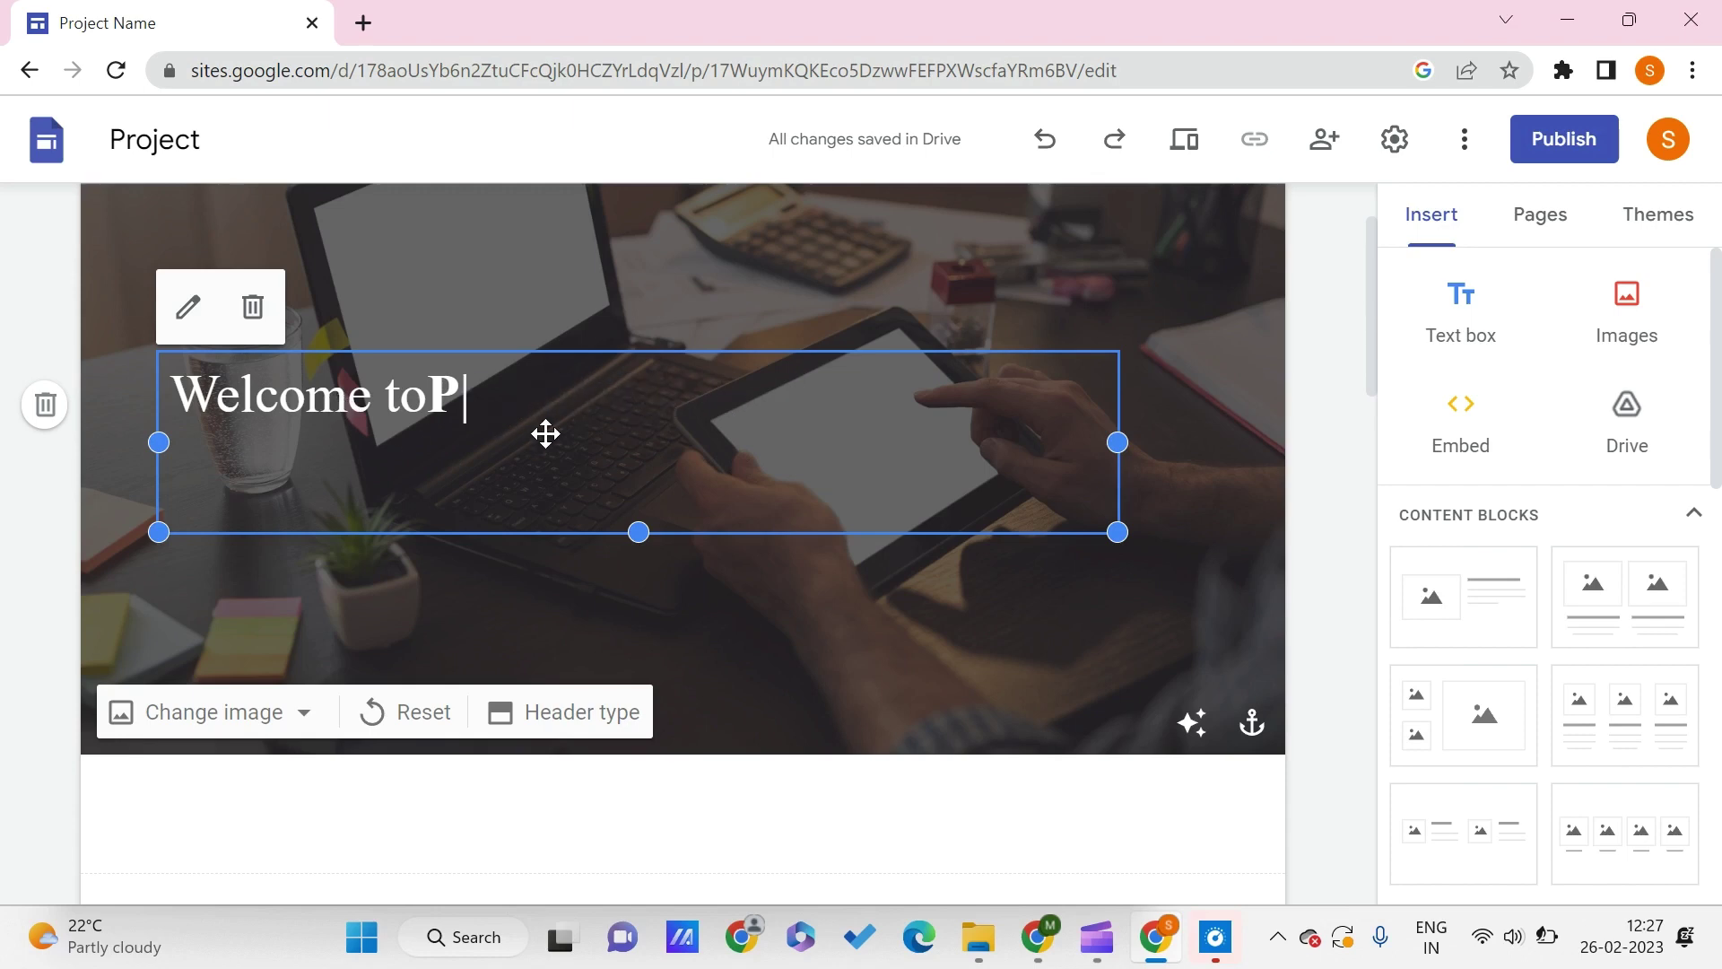
text(let's get)
key(ctrl+i)
text(started)
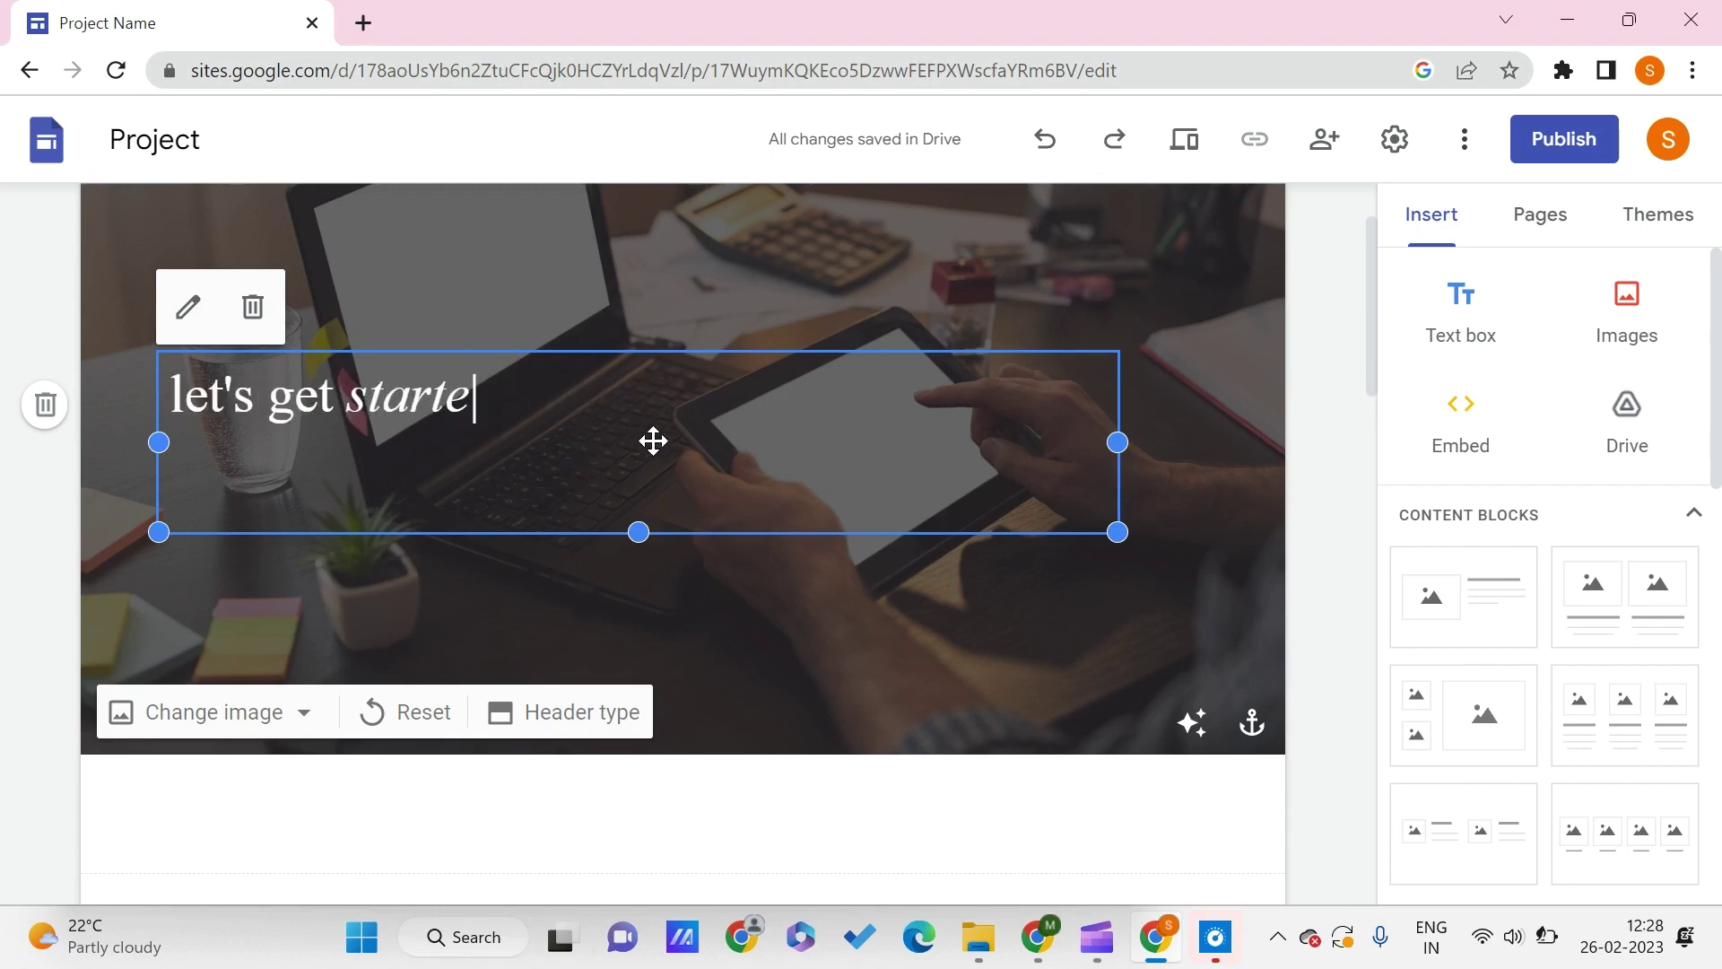
key(ctrl+i)
text(Now!)
key(BackSpace)
key(BackSpace)
key(BackSpace)
key(BackSpace)
key(BackSpace)
key(BackSpace)
key(BackSpace)
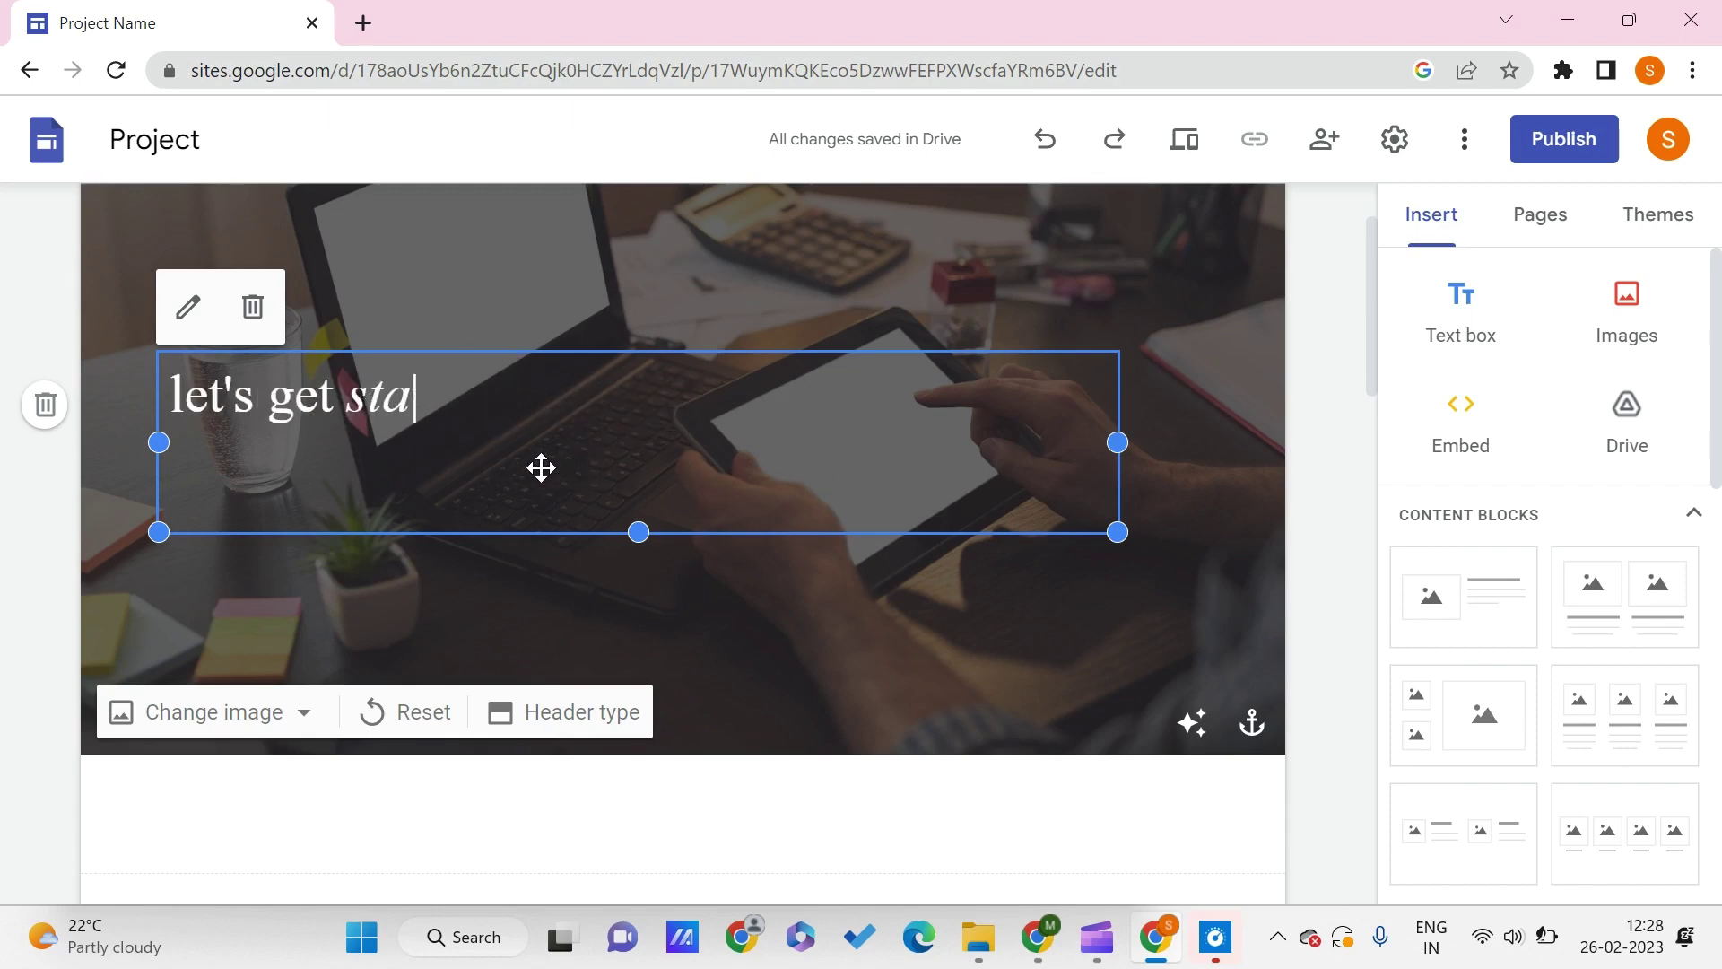
text(to)
key(ctrl+b)
text(PC TIPS PRO)
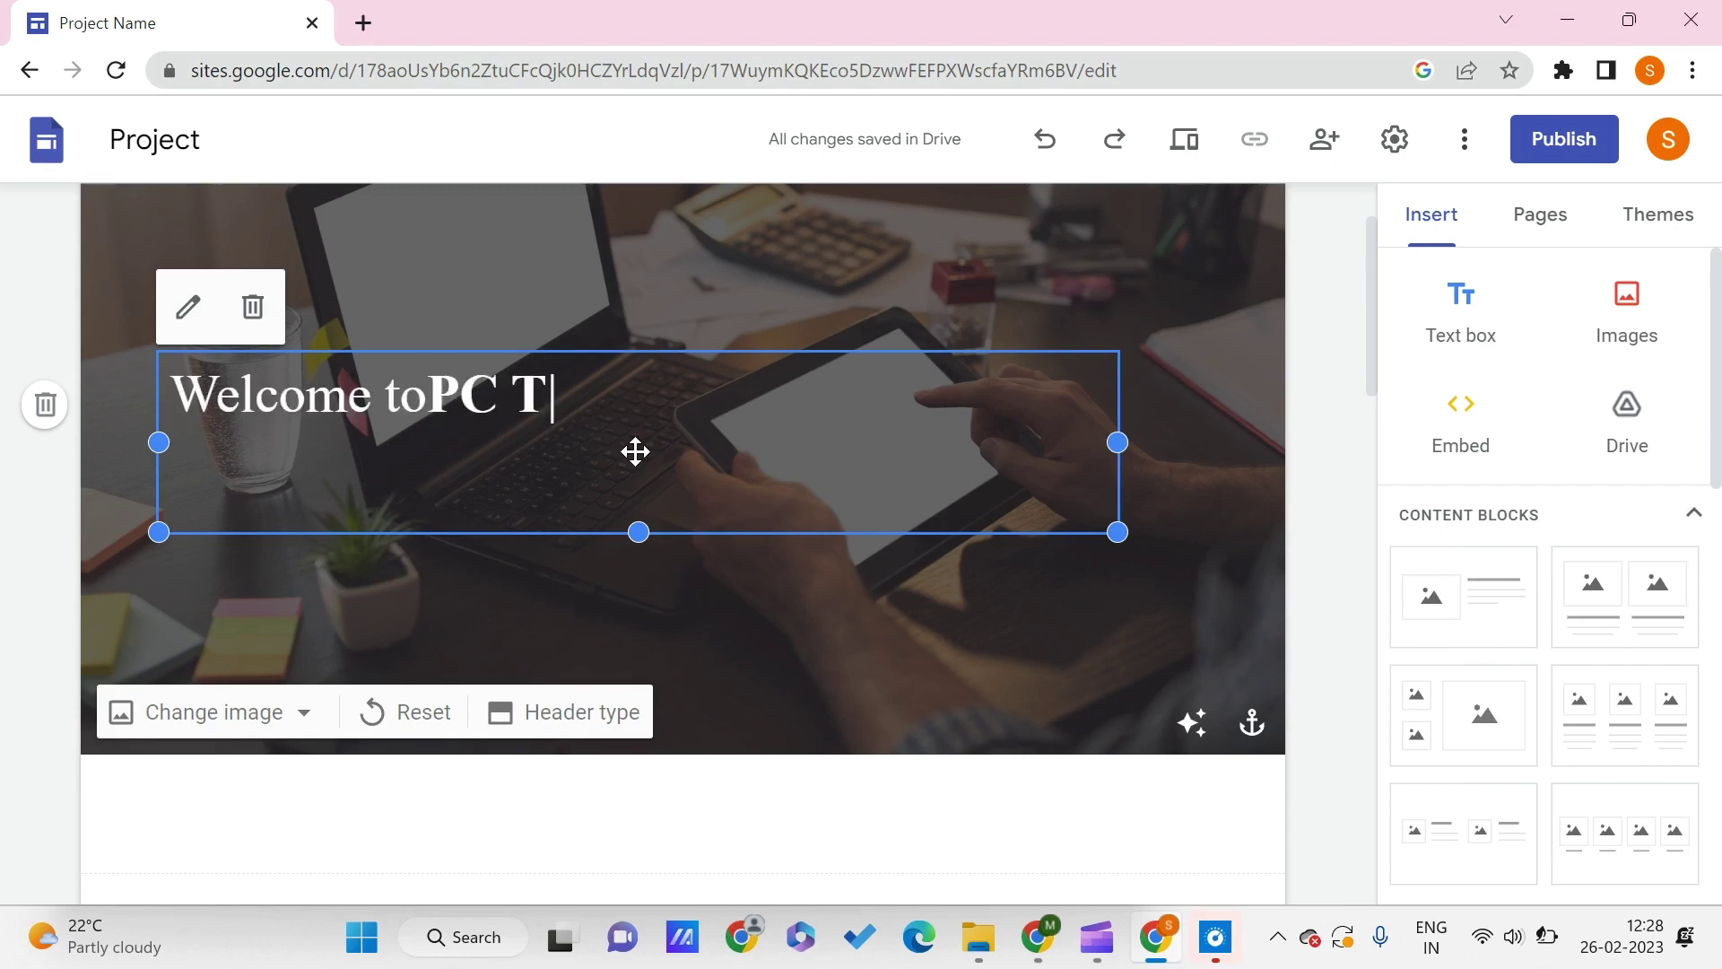
key(BackSpace)
key(BackSpace)
key(BackSpace)
key(BackSpace)
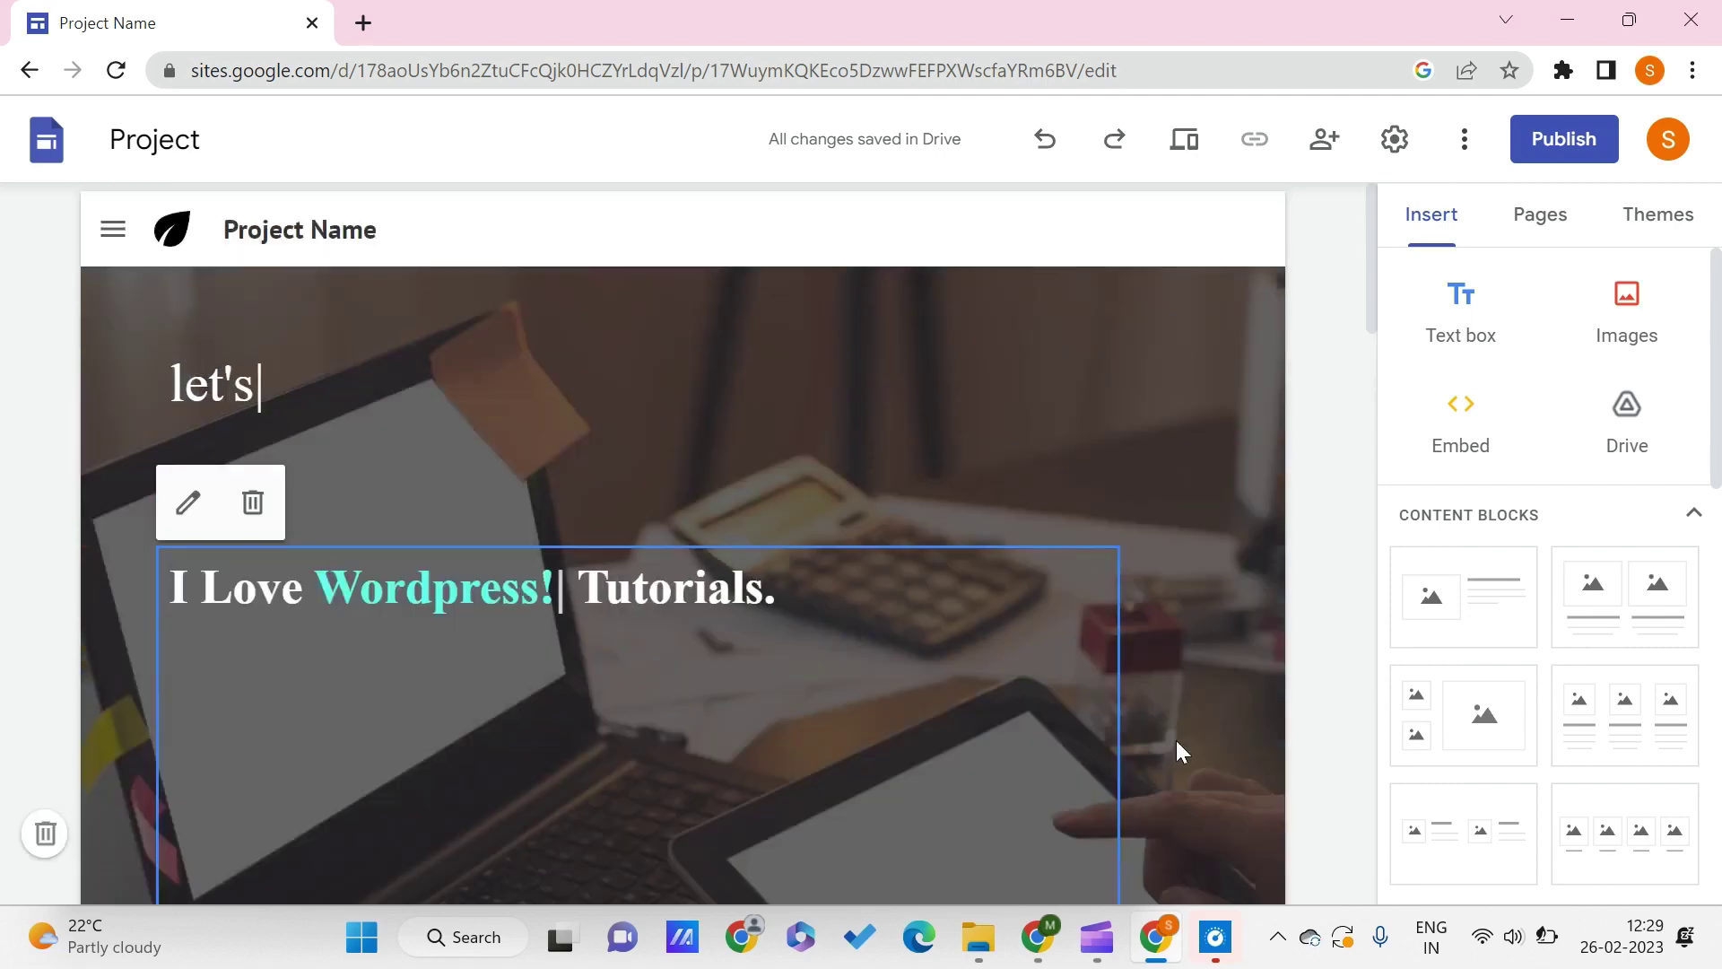
text(get s)
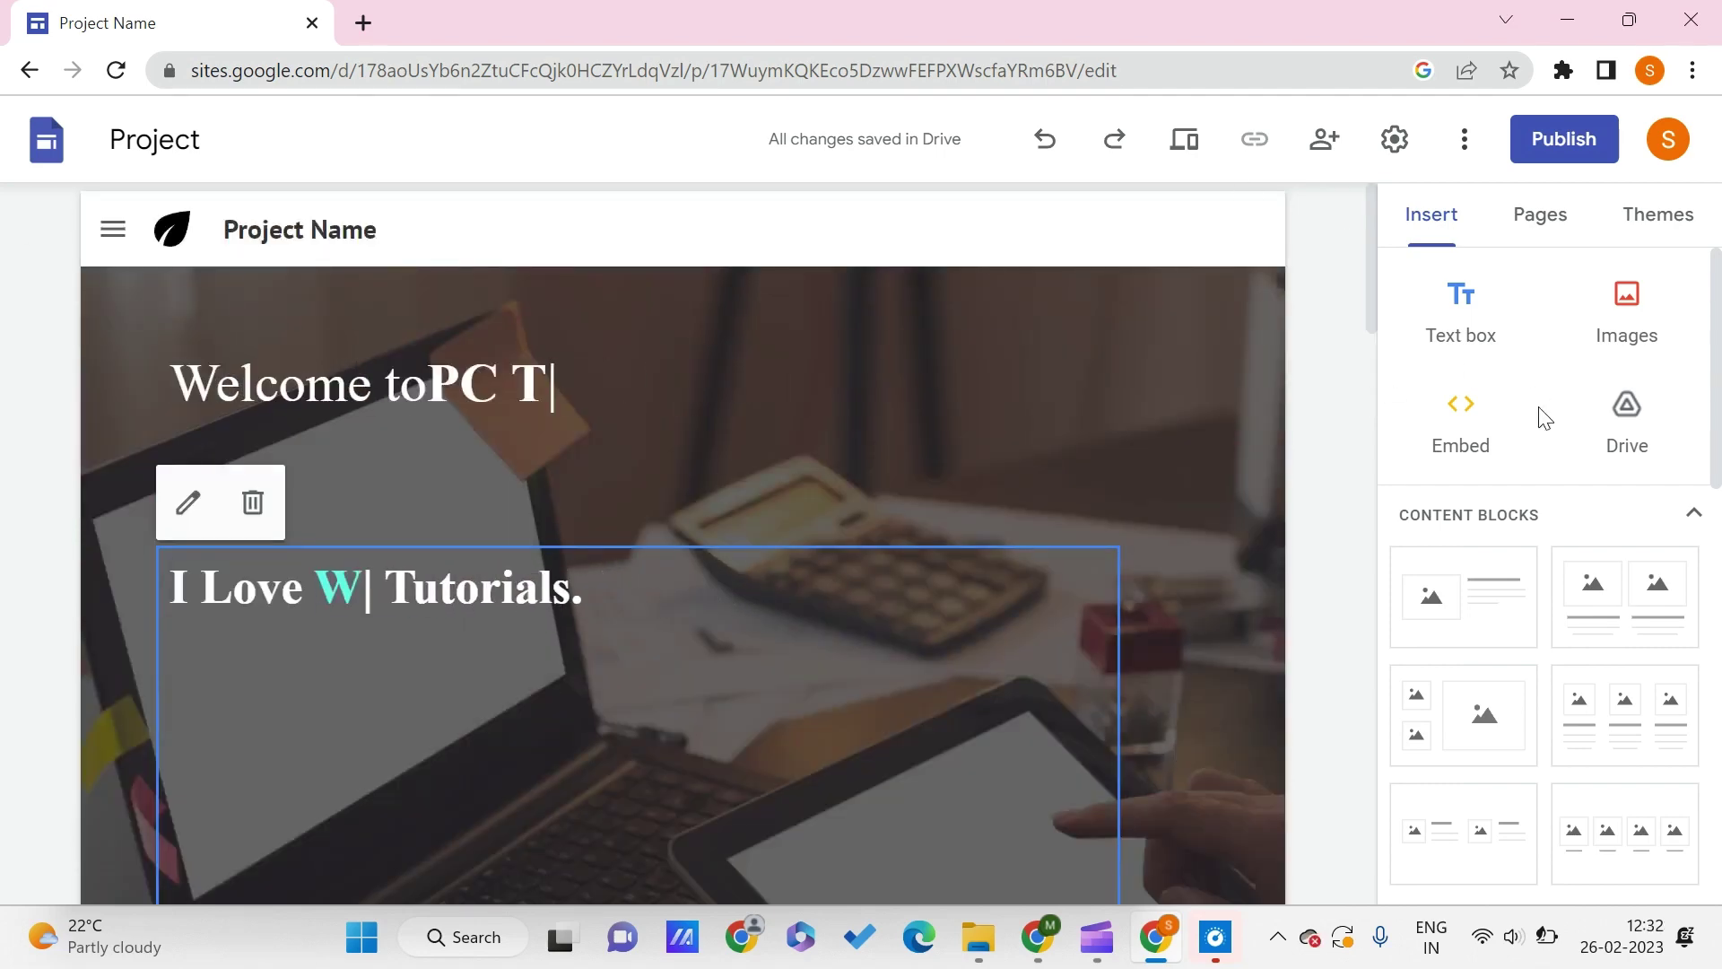
Step: Paste typing code cycling 'Google Sites!', 'Wordpress!' and 'React!' into a new embed and preview it
click(1461, 421)
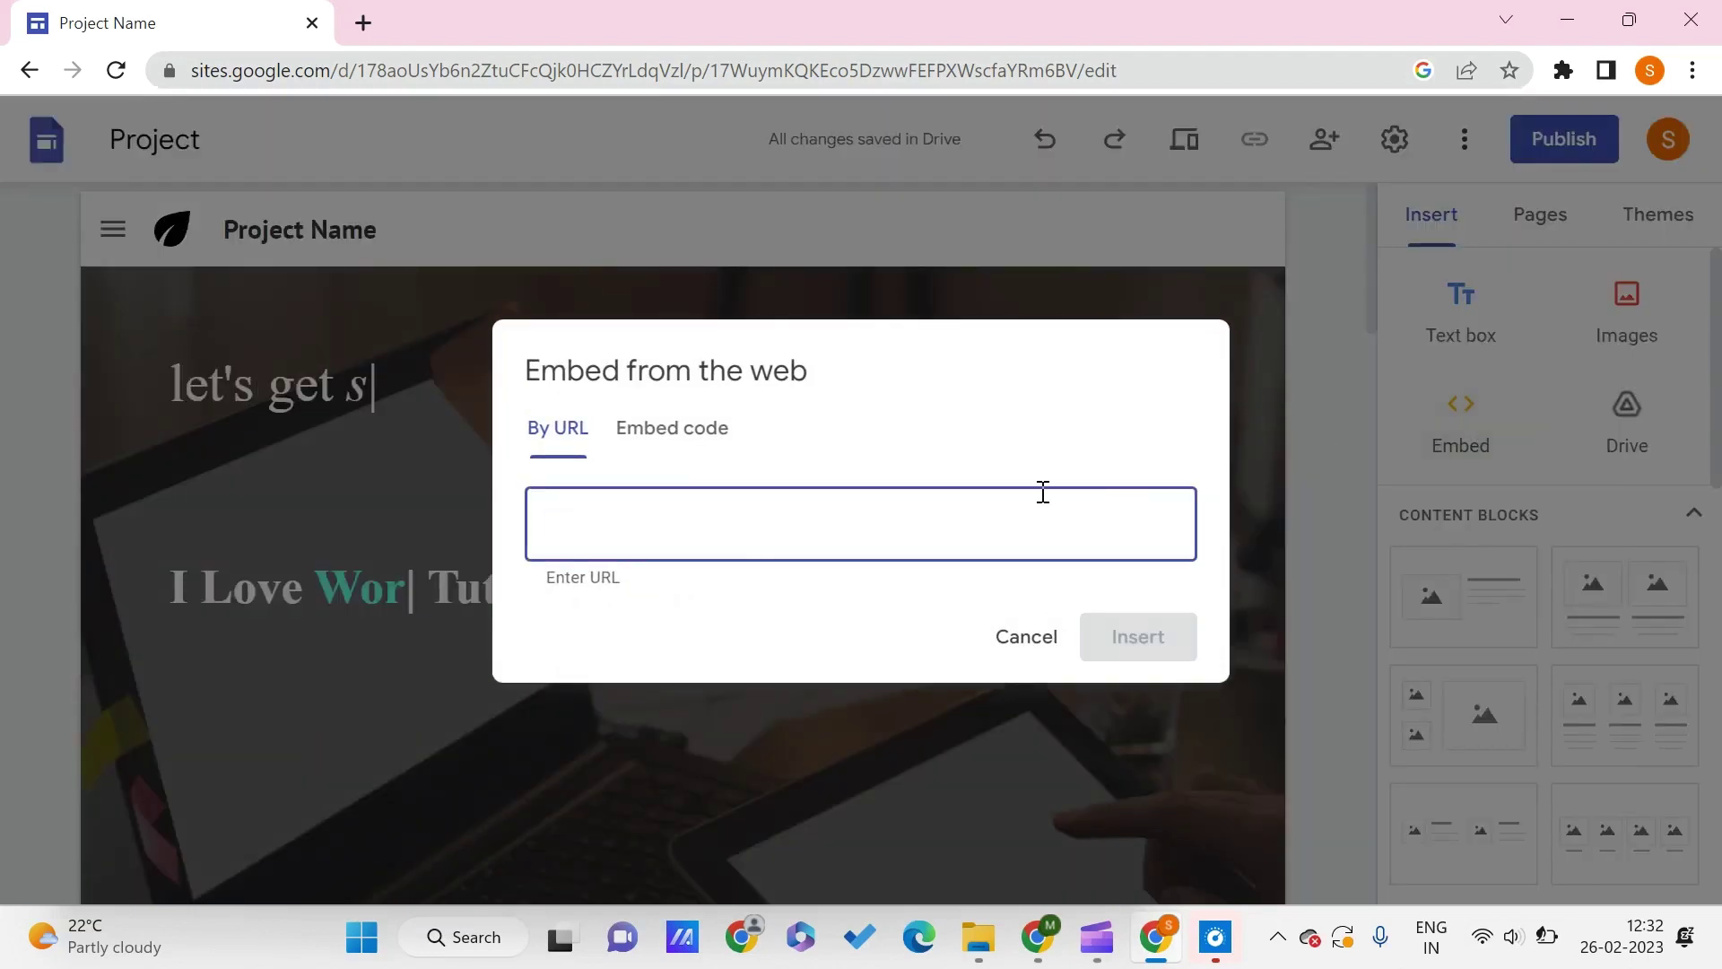
click(704, 441)
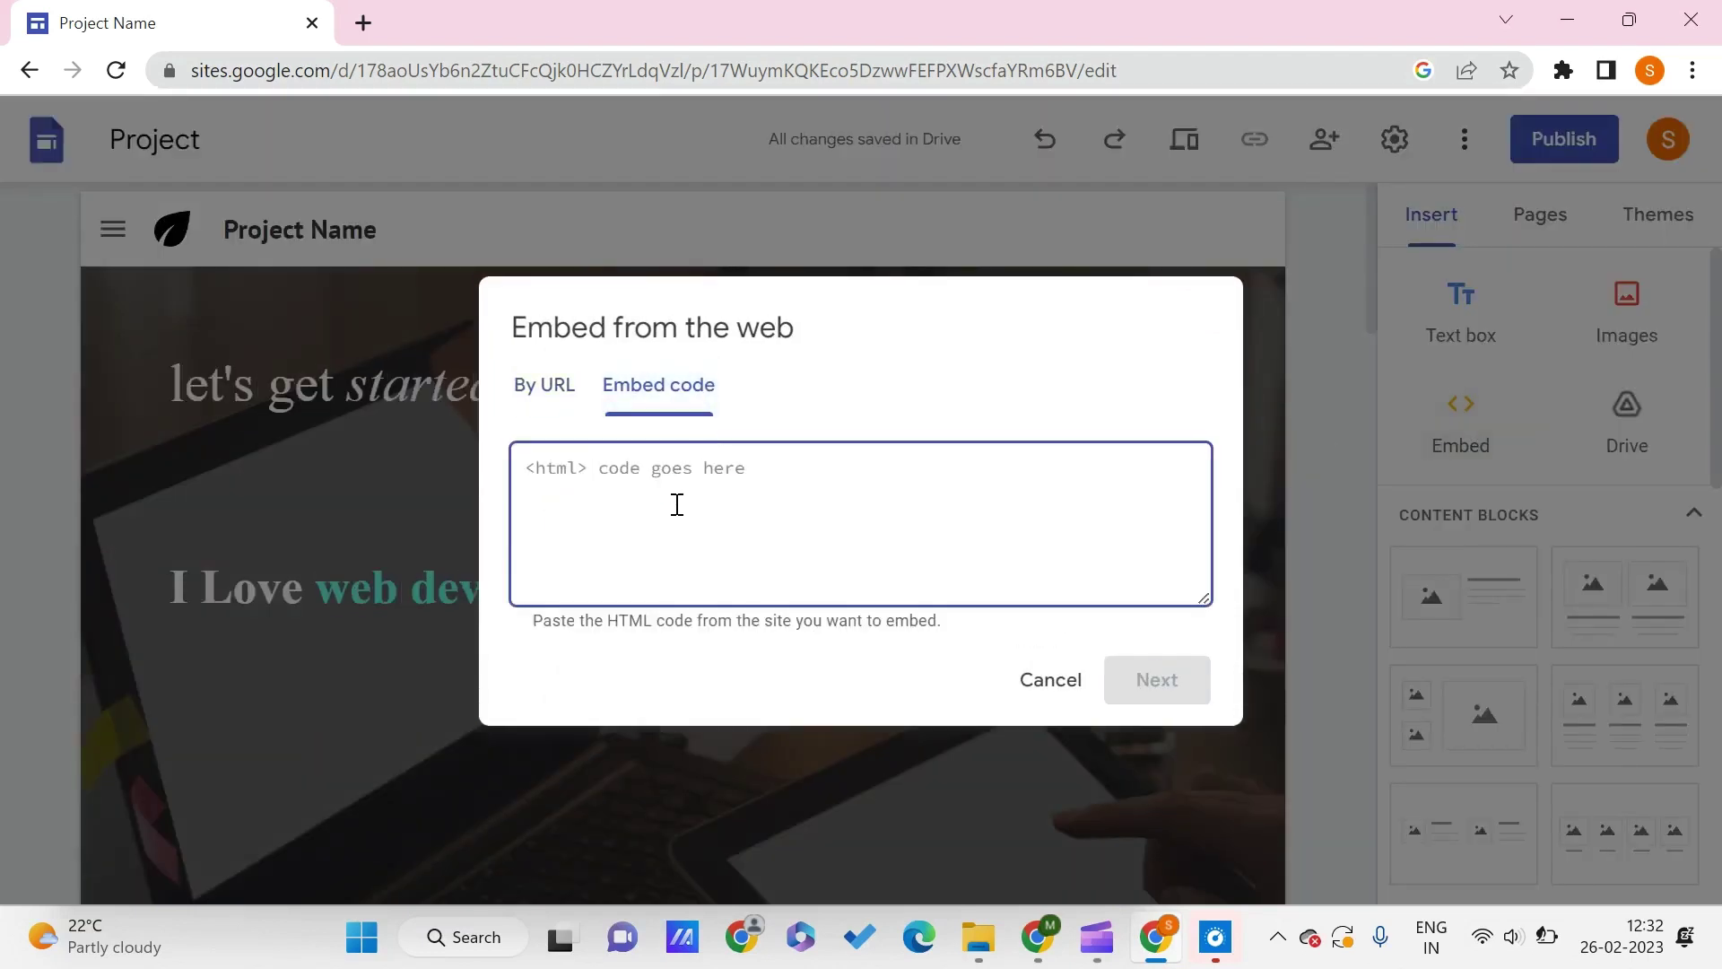
key(ctrl+v)
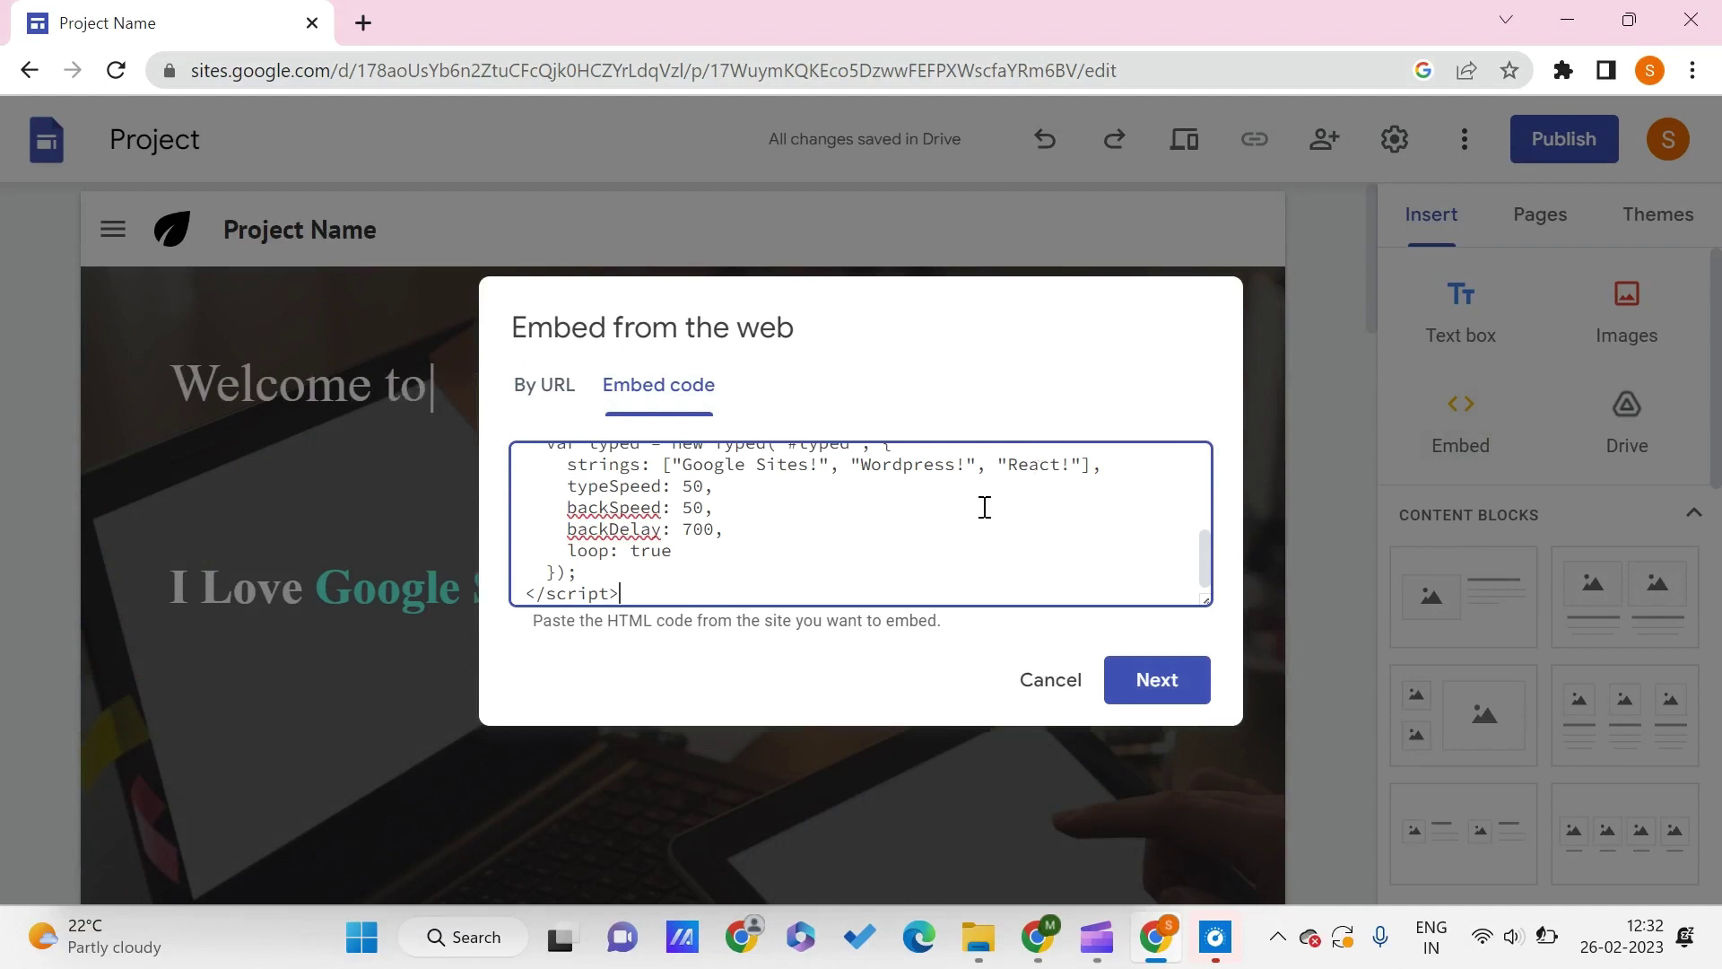
scroll(934, 529, up, 2)
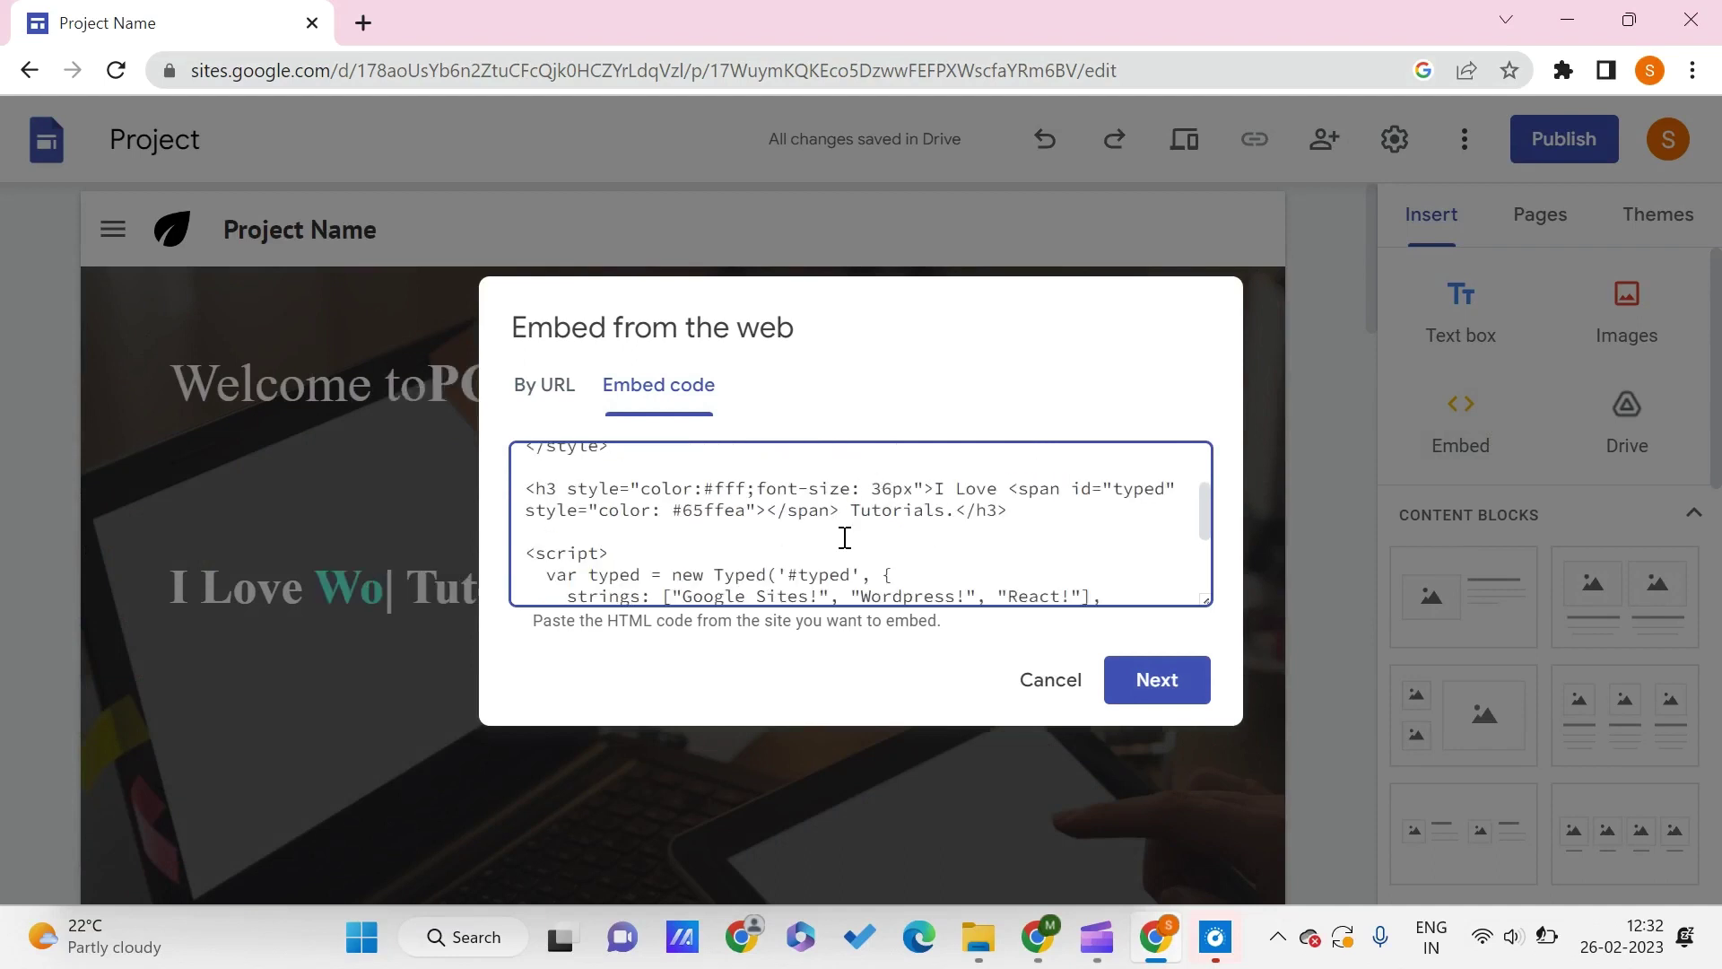
scroll(845, 538, down, 1)
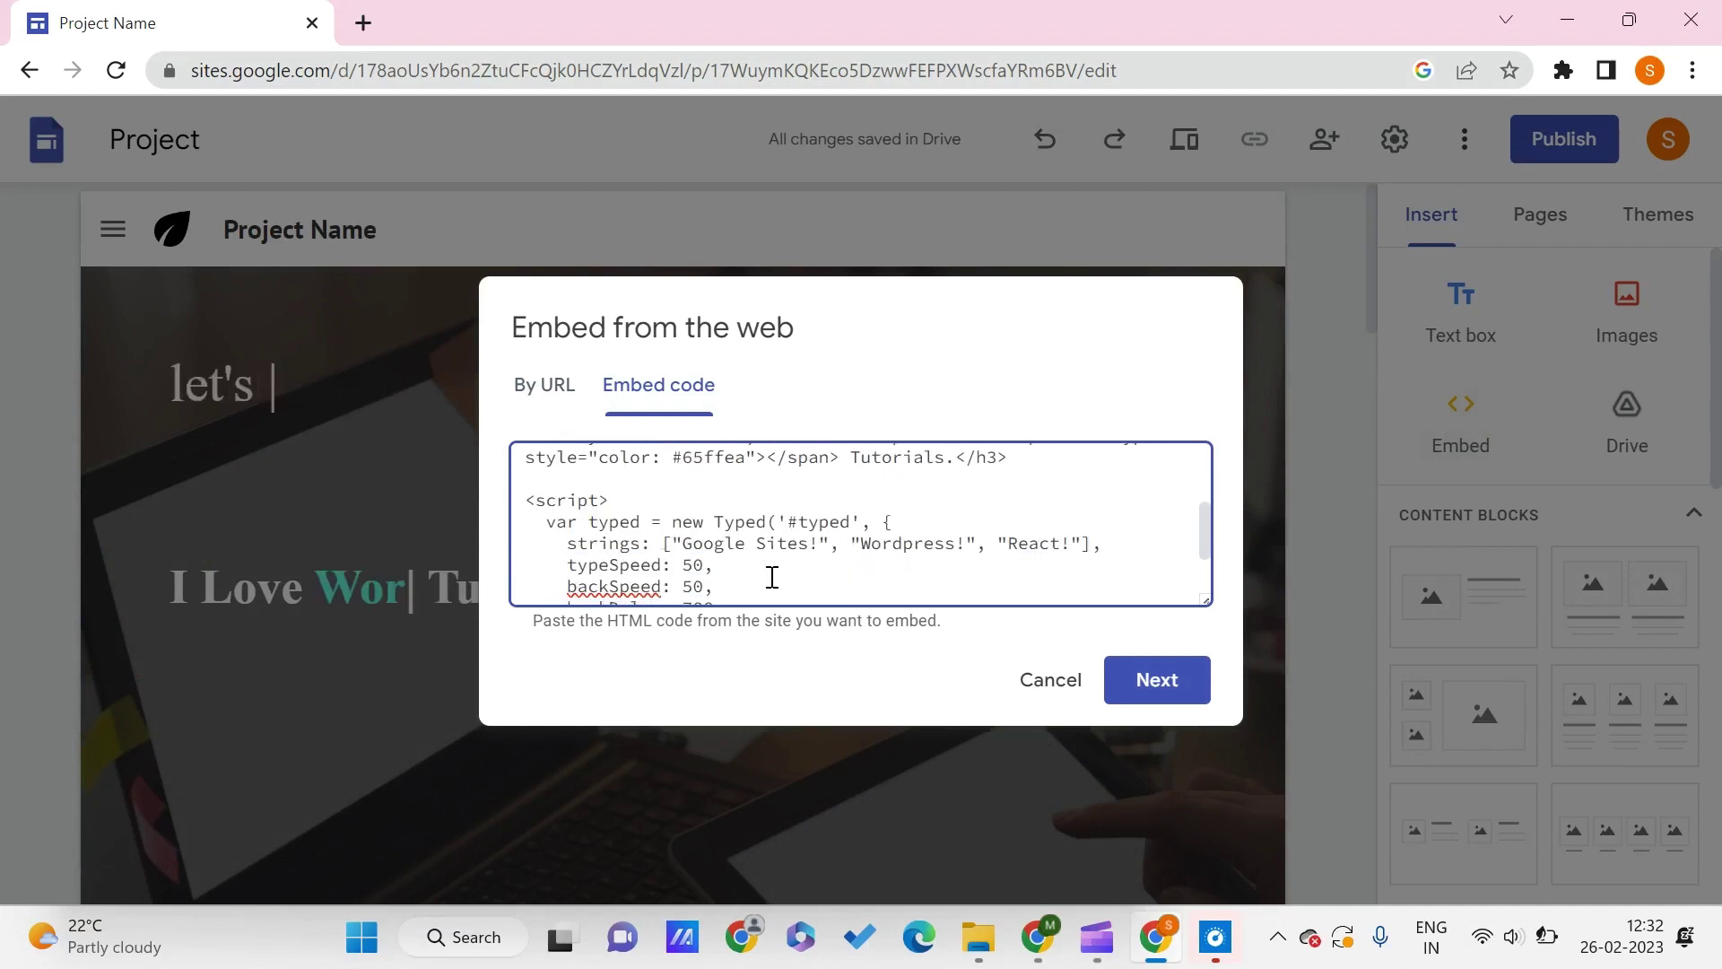
scroll(663, 541, up, 1)
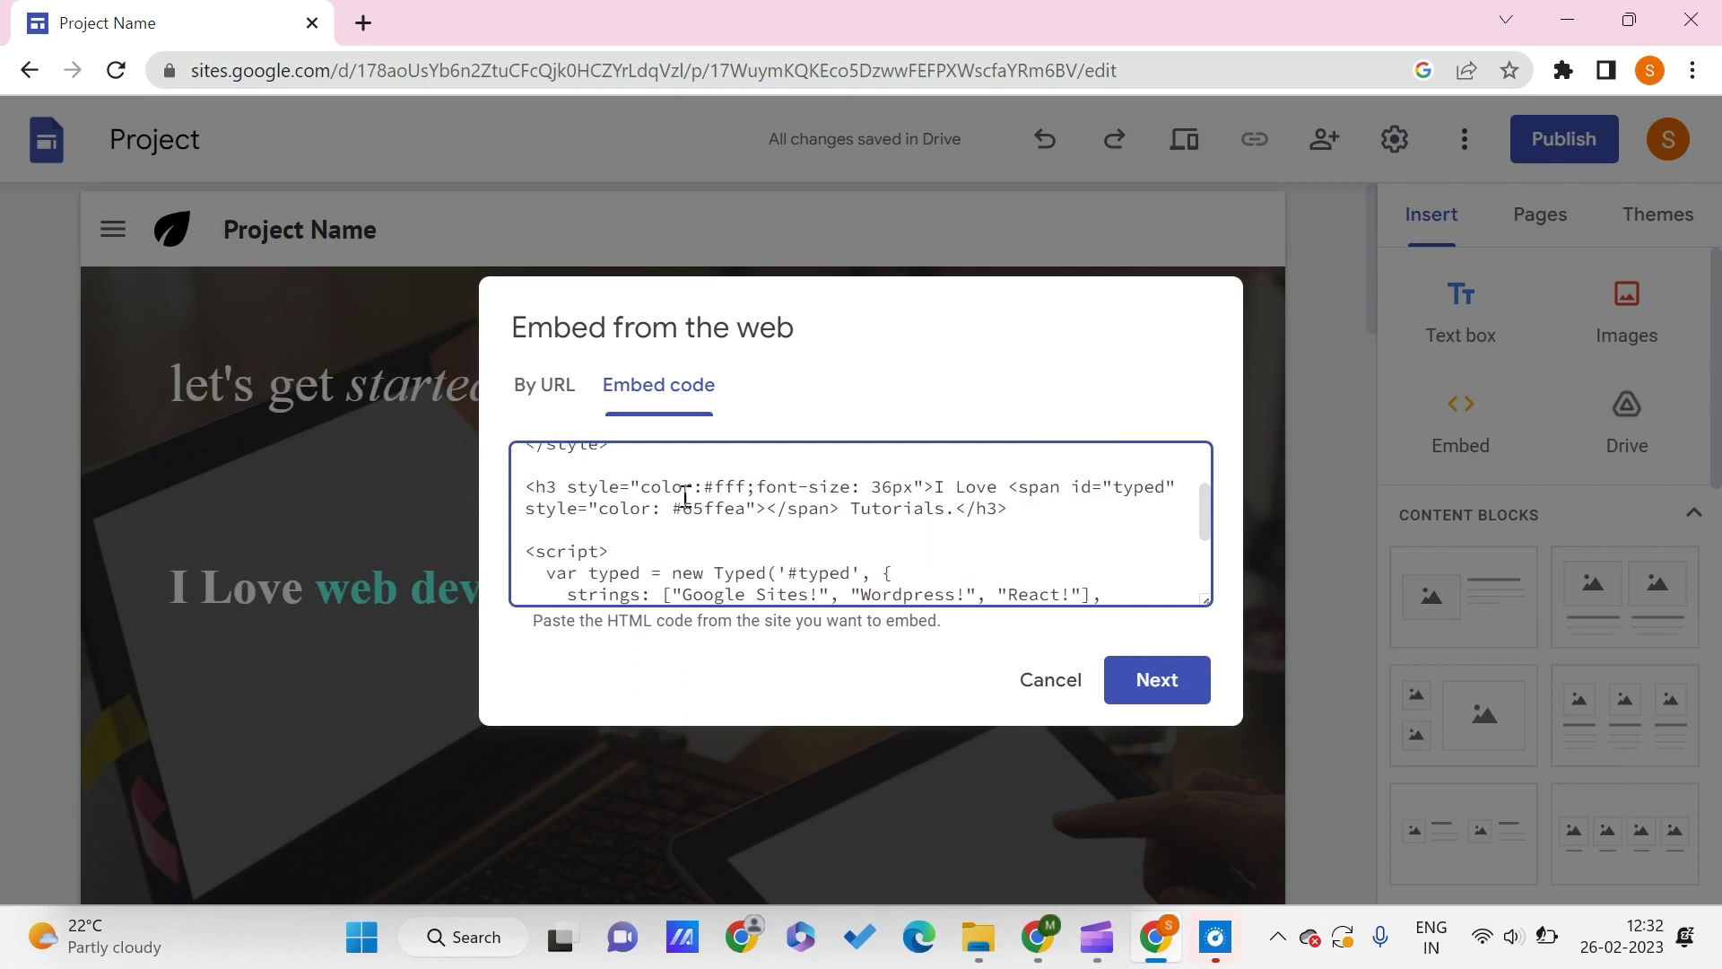
scroll(696, 529, down, 1)
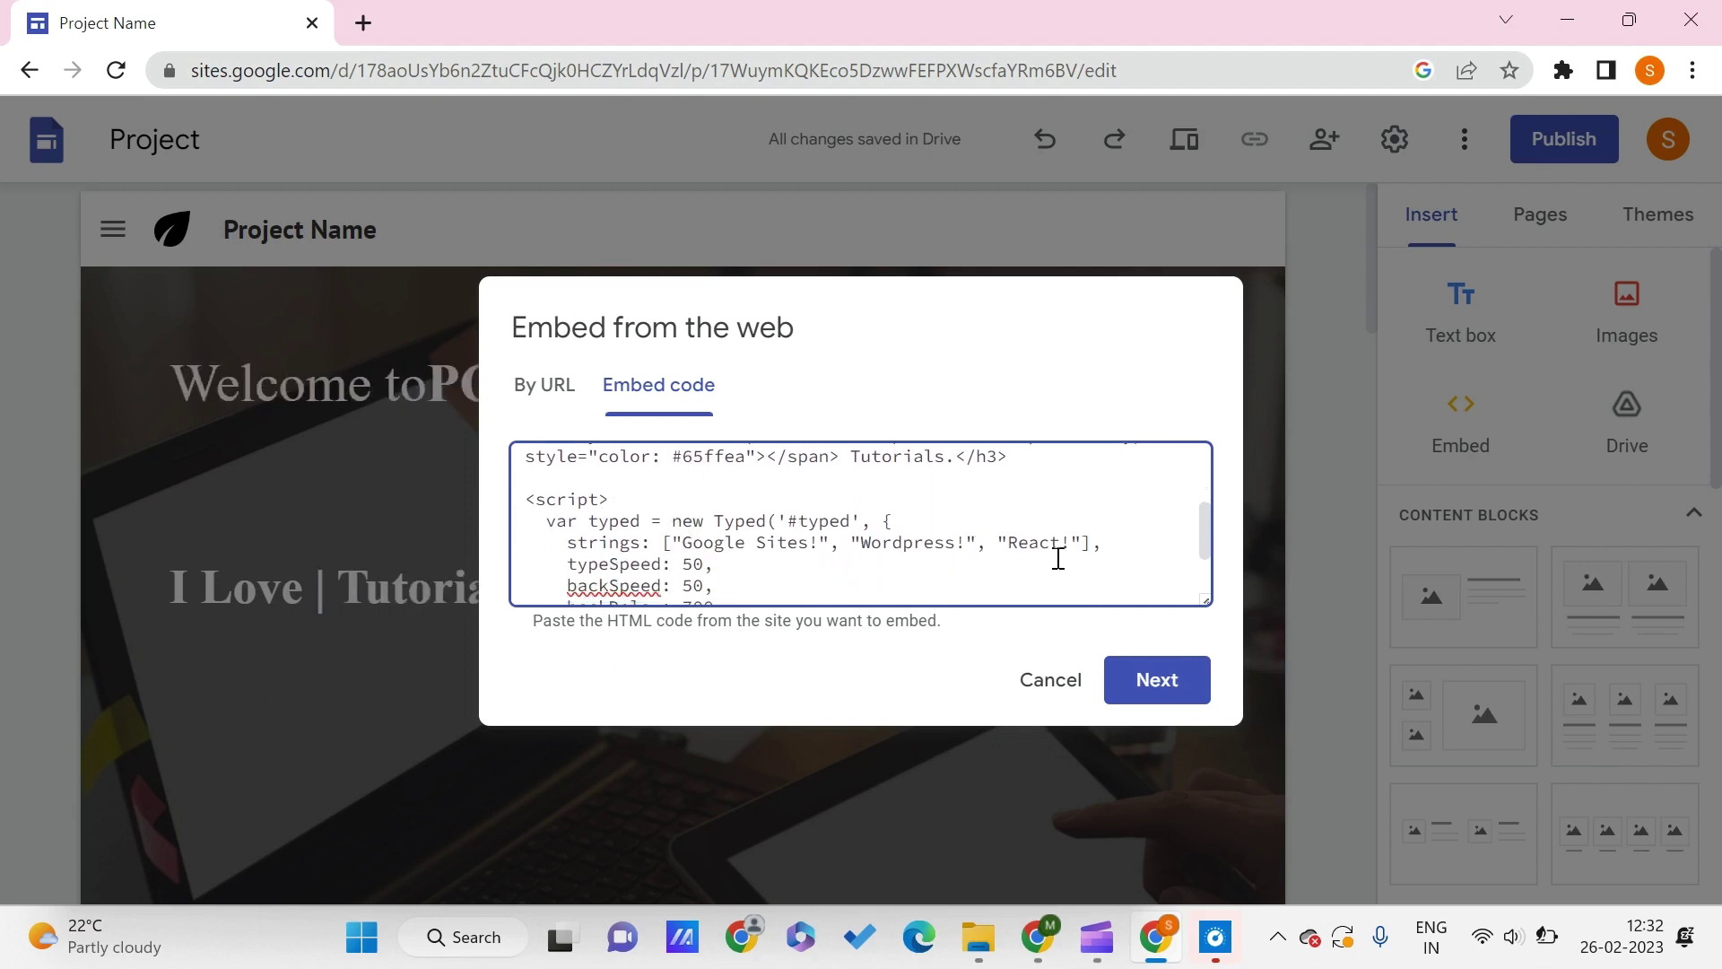
click(1149, 691)
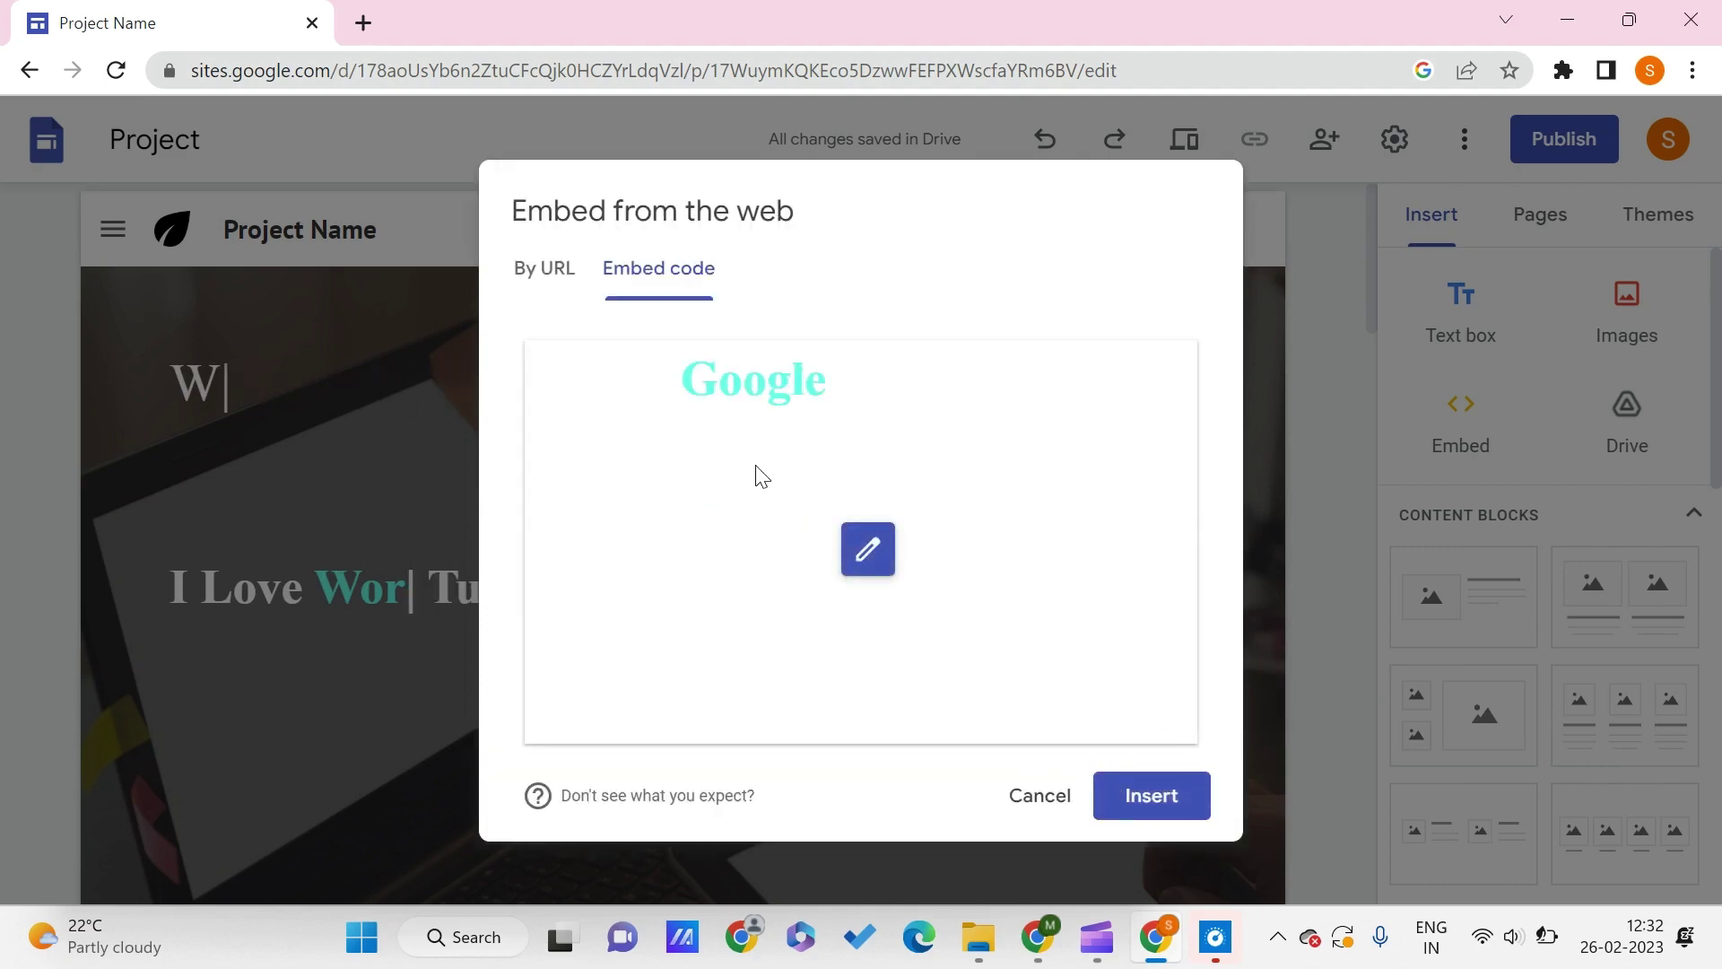
Step: Insert the 'I Love … Tutorials.' embed and move it up into the header image
click(1177, 804)
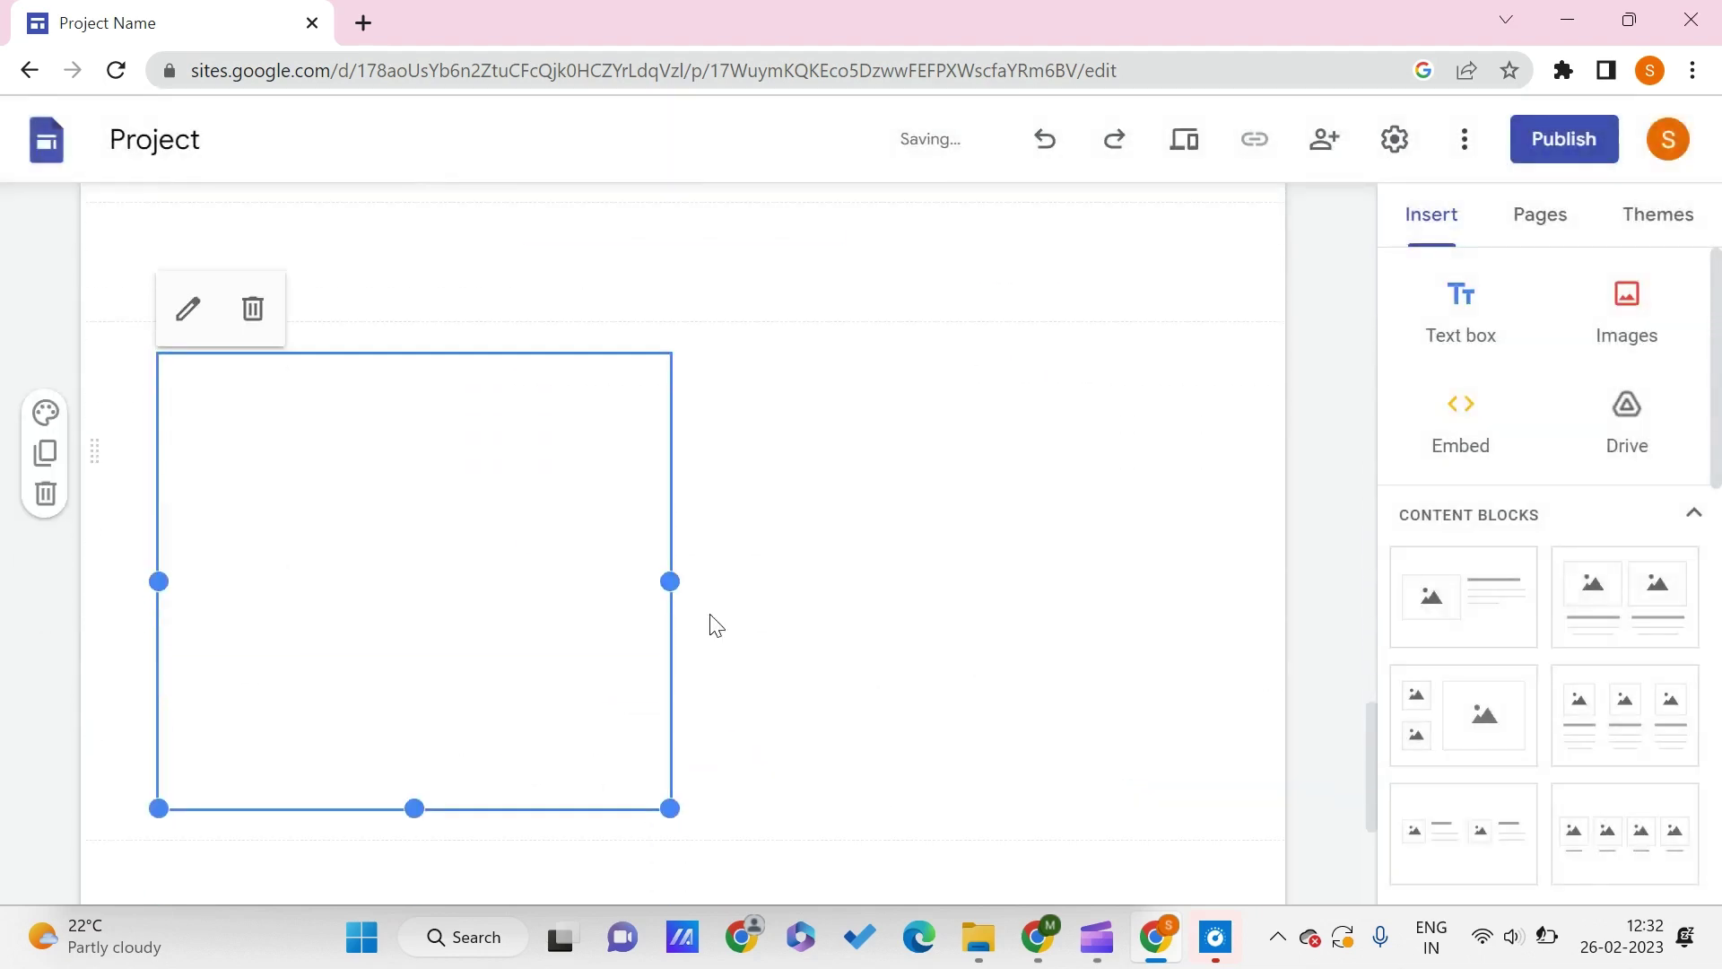
drag(504, 523, 523, 584)
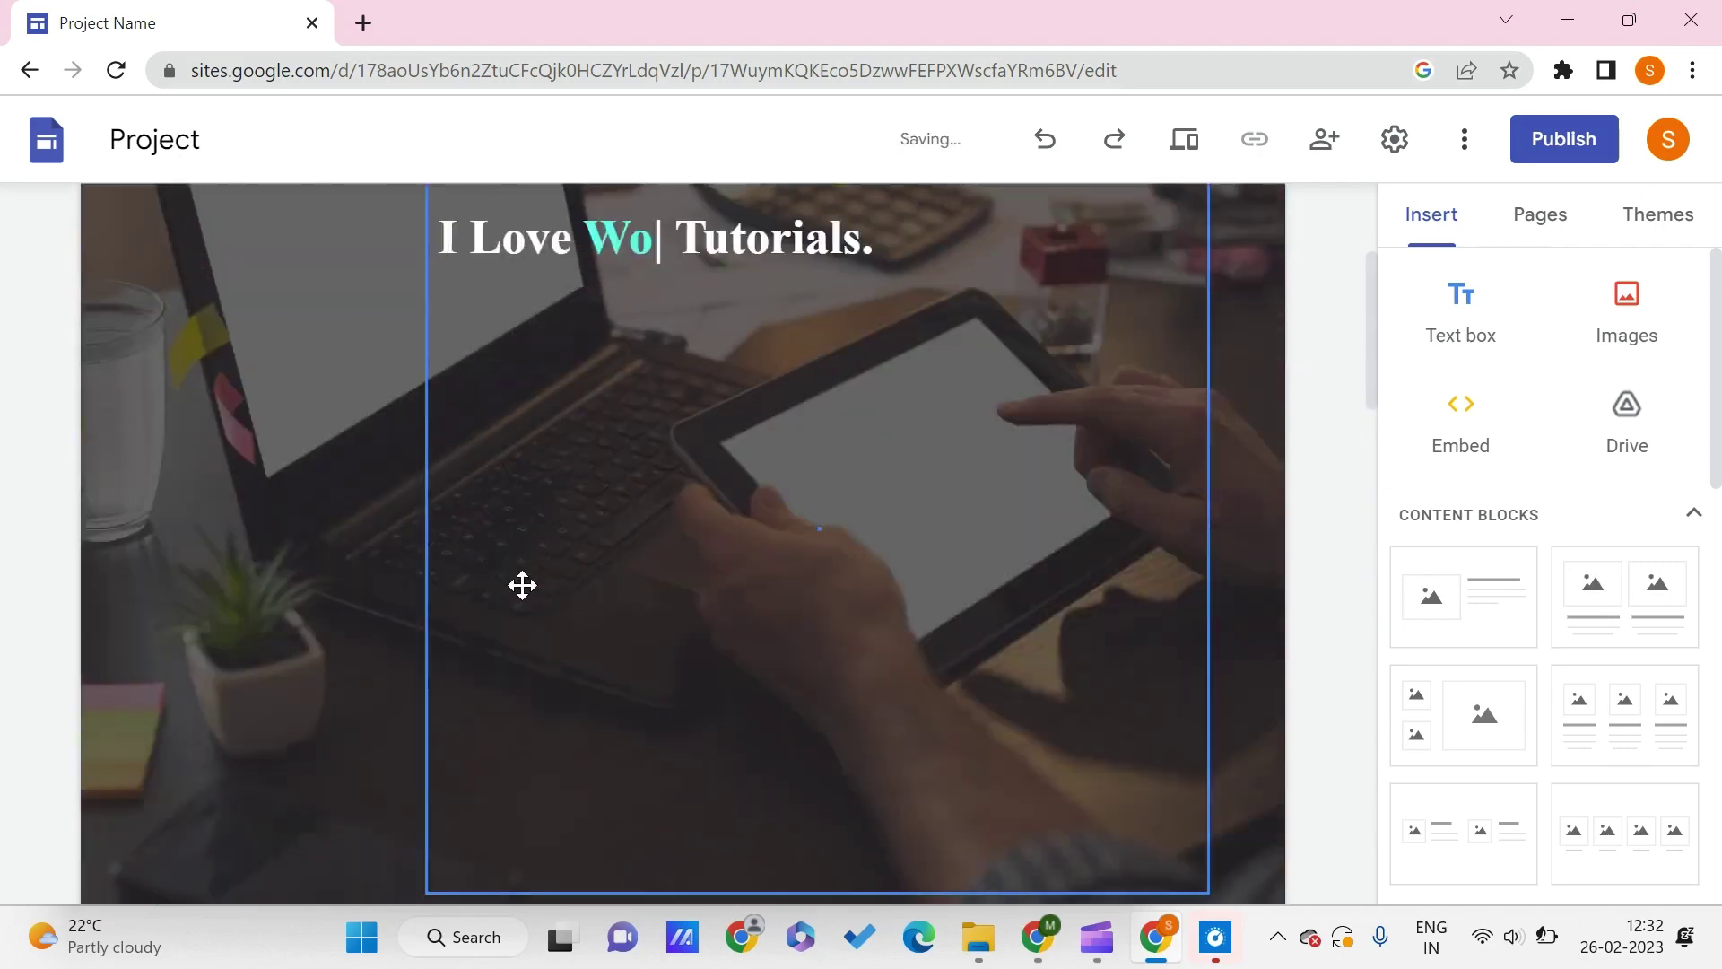
scroll(592, 422, up, 2)
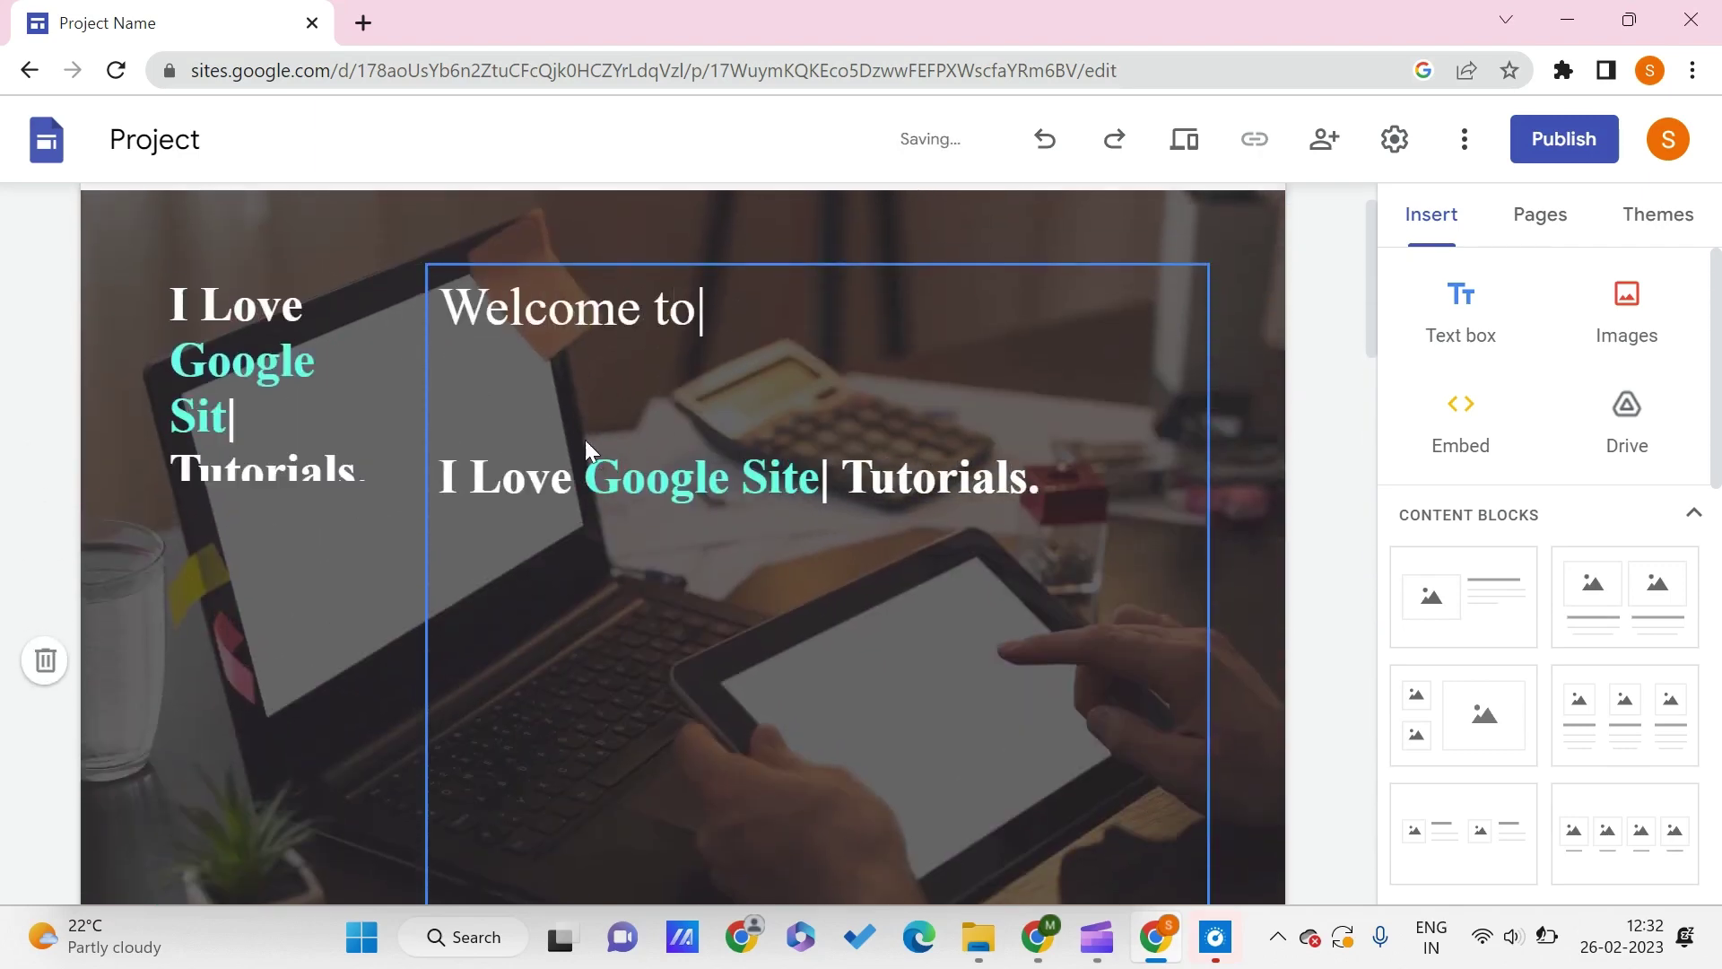
click(258, 335)
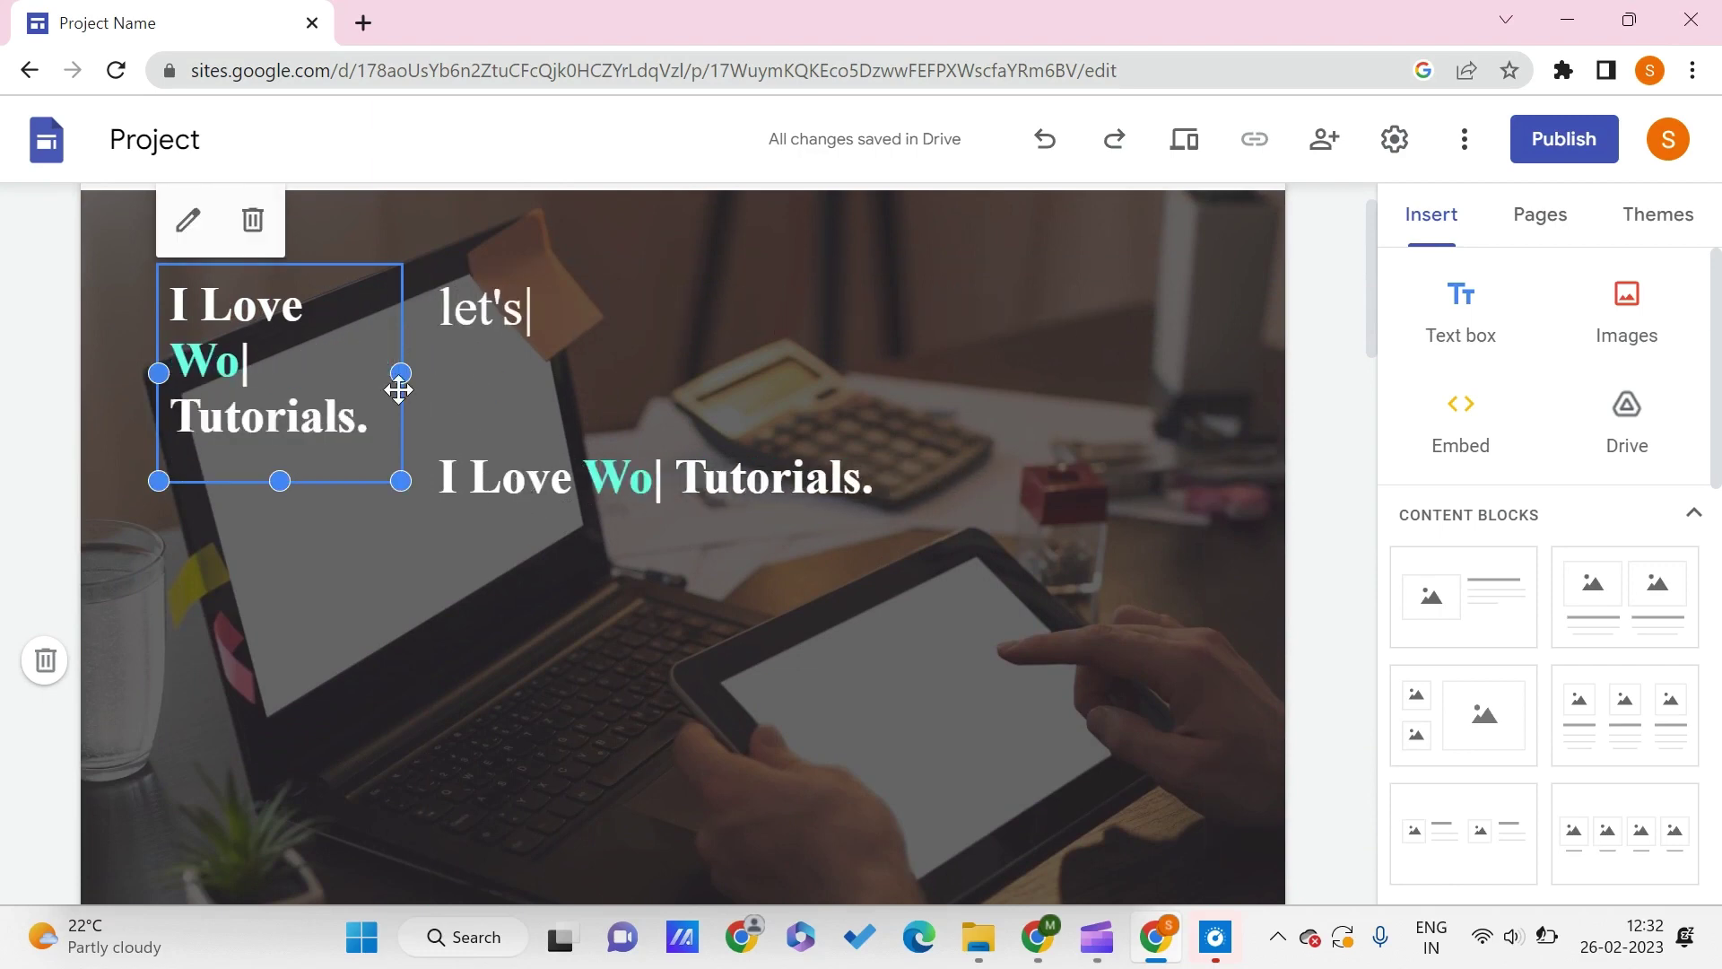
Step: Delete the old welcome-text embed and widen the remaining typing embed across the header
click(602, 529)
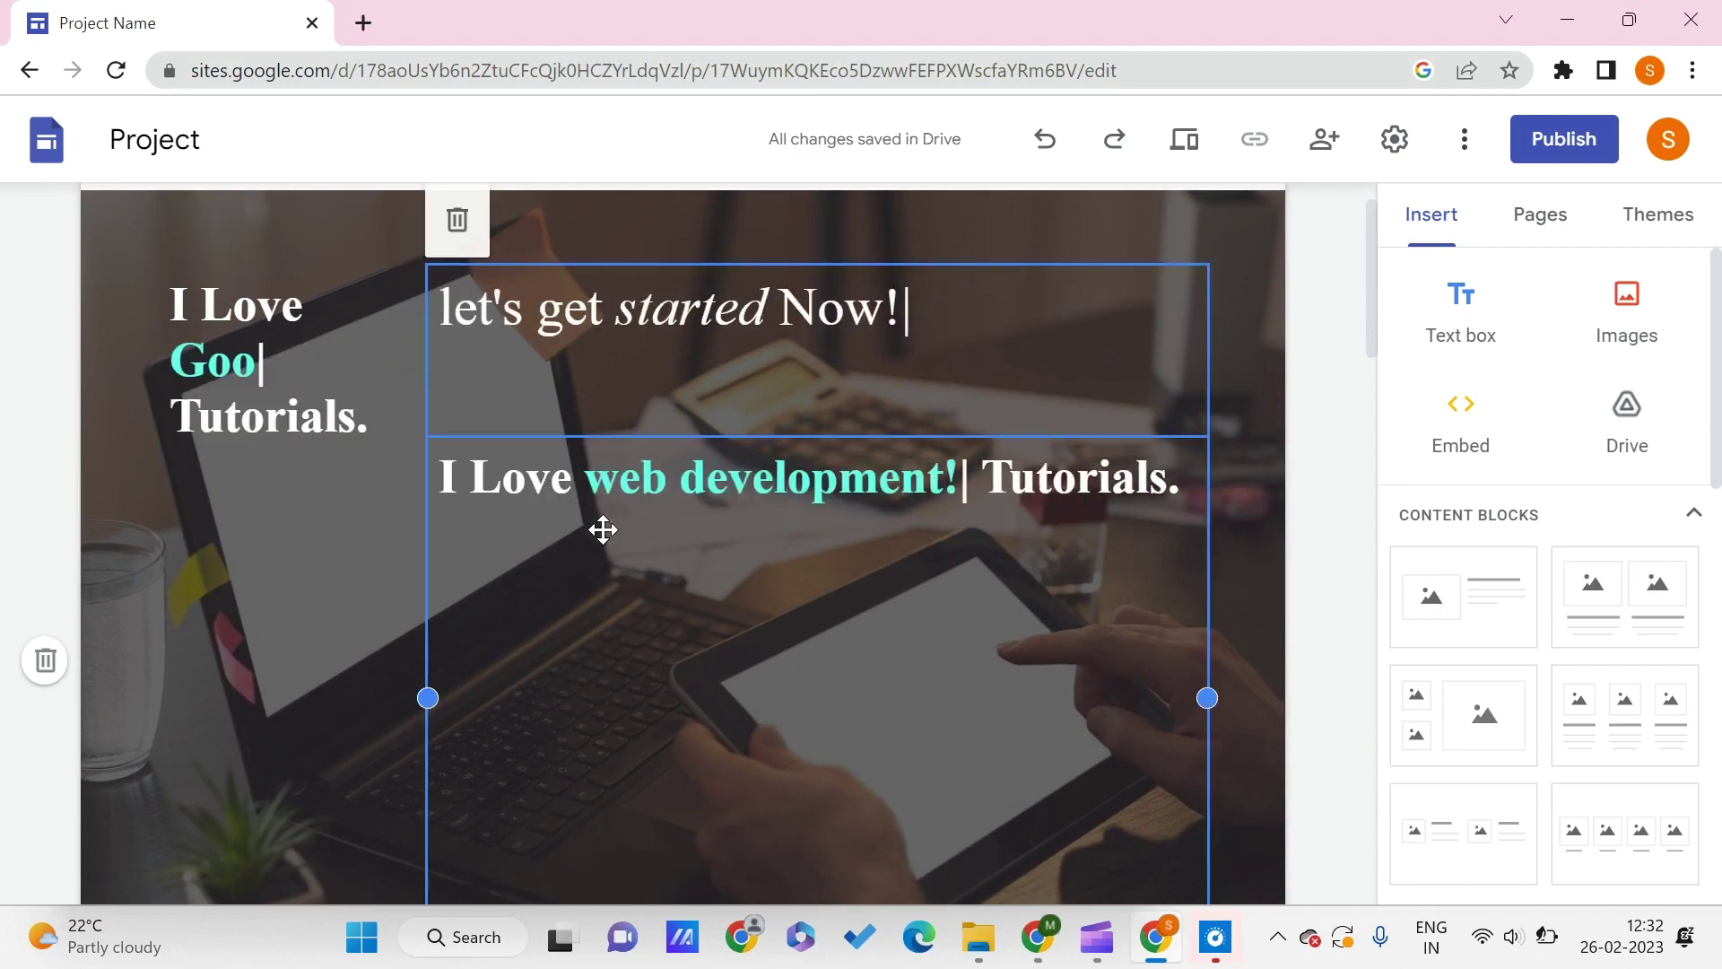
key(Delete)
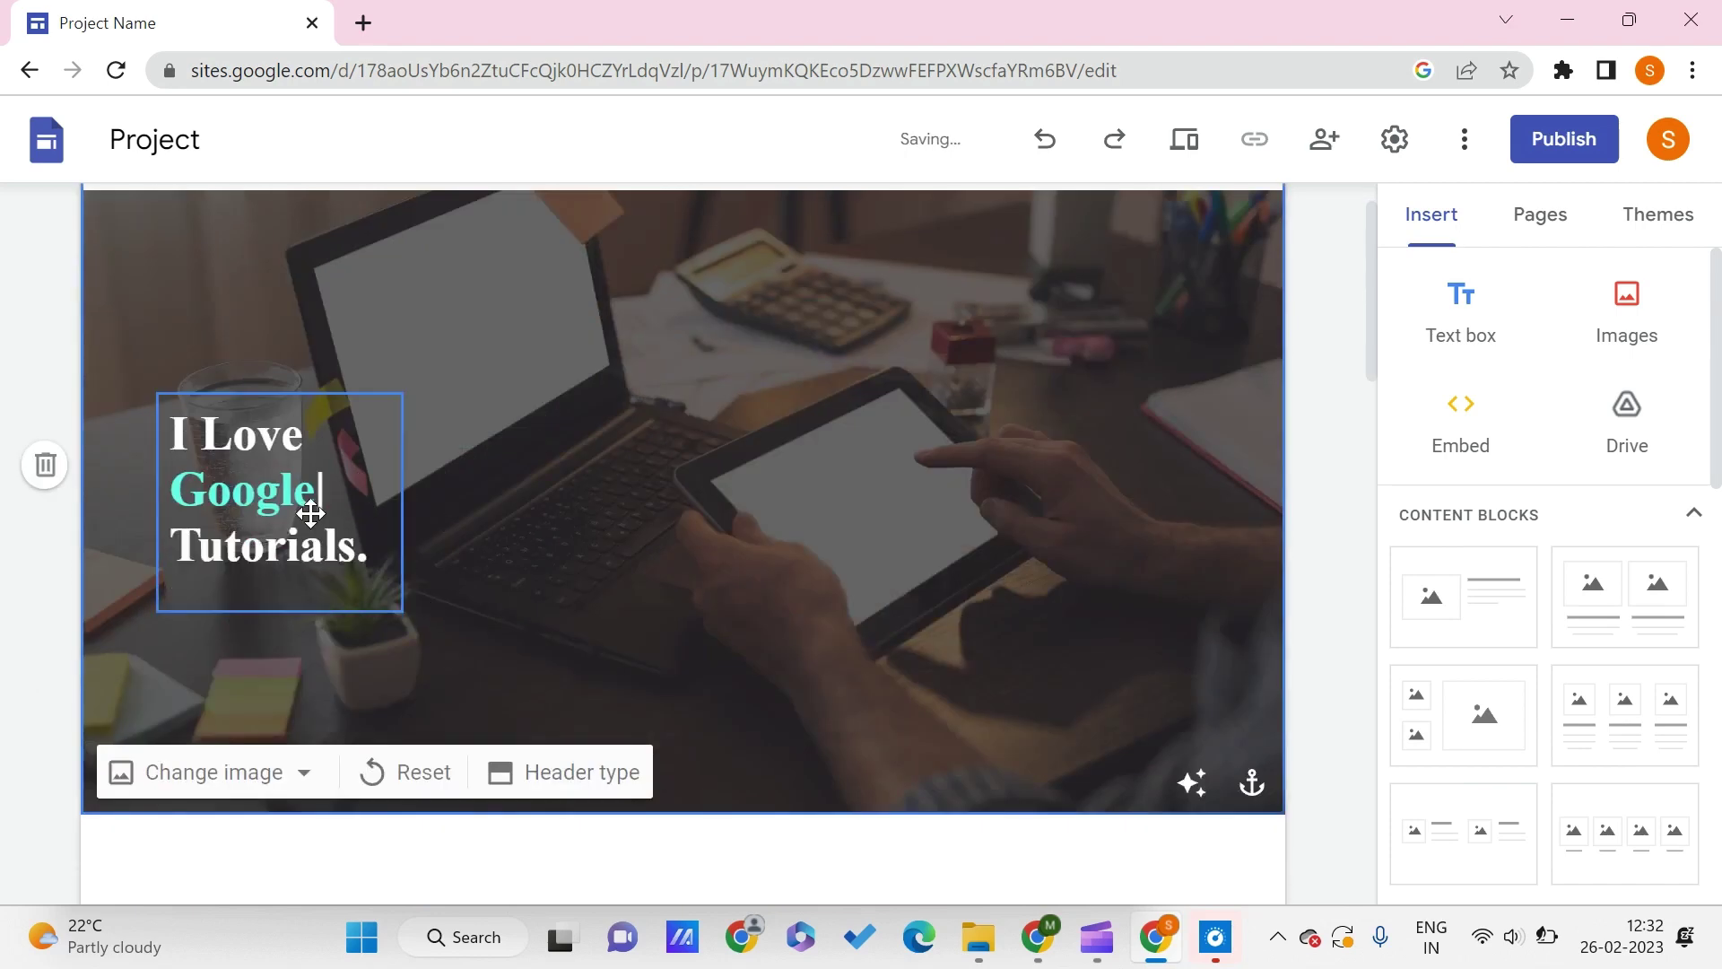
click(354, 558)
drag(400, 501, 1118, 502)
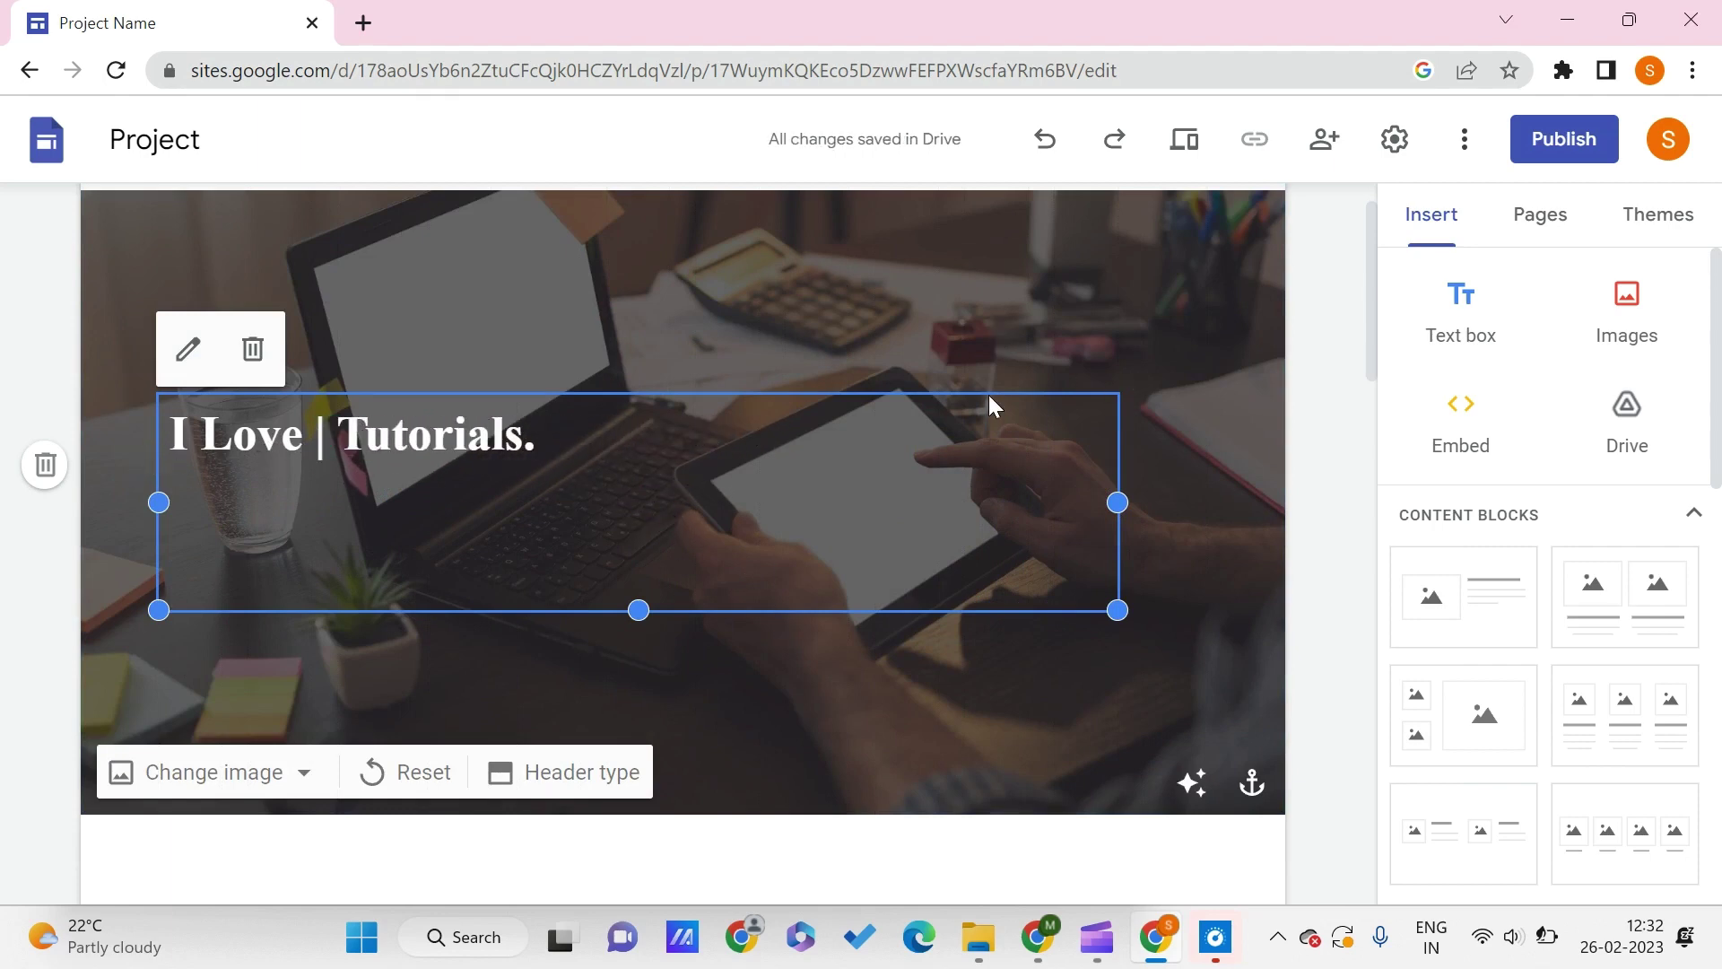
Step: Replace 'React!' with 'Web development!' in the typing embed's strings list and save the embed
click(187, 348)
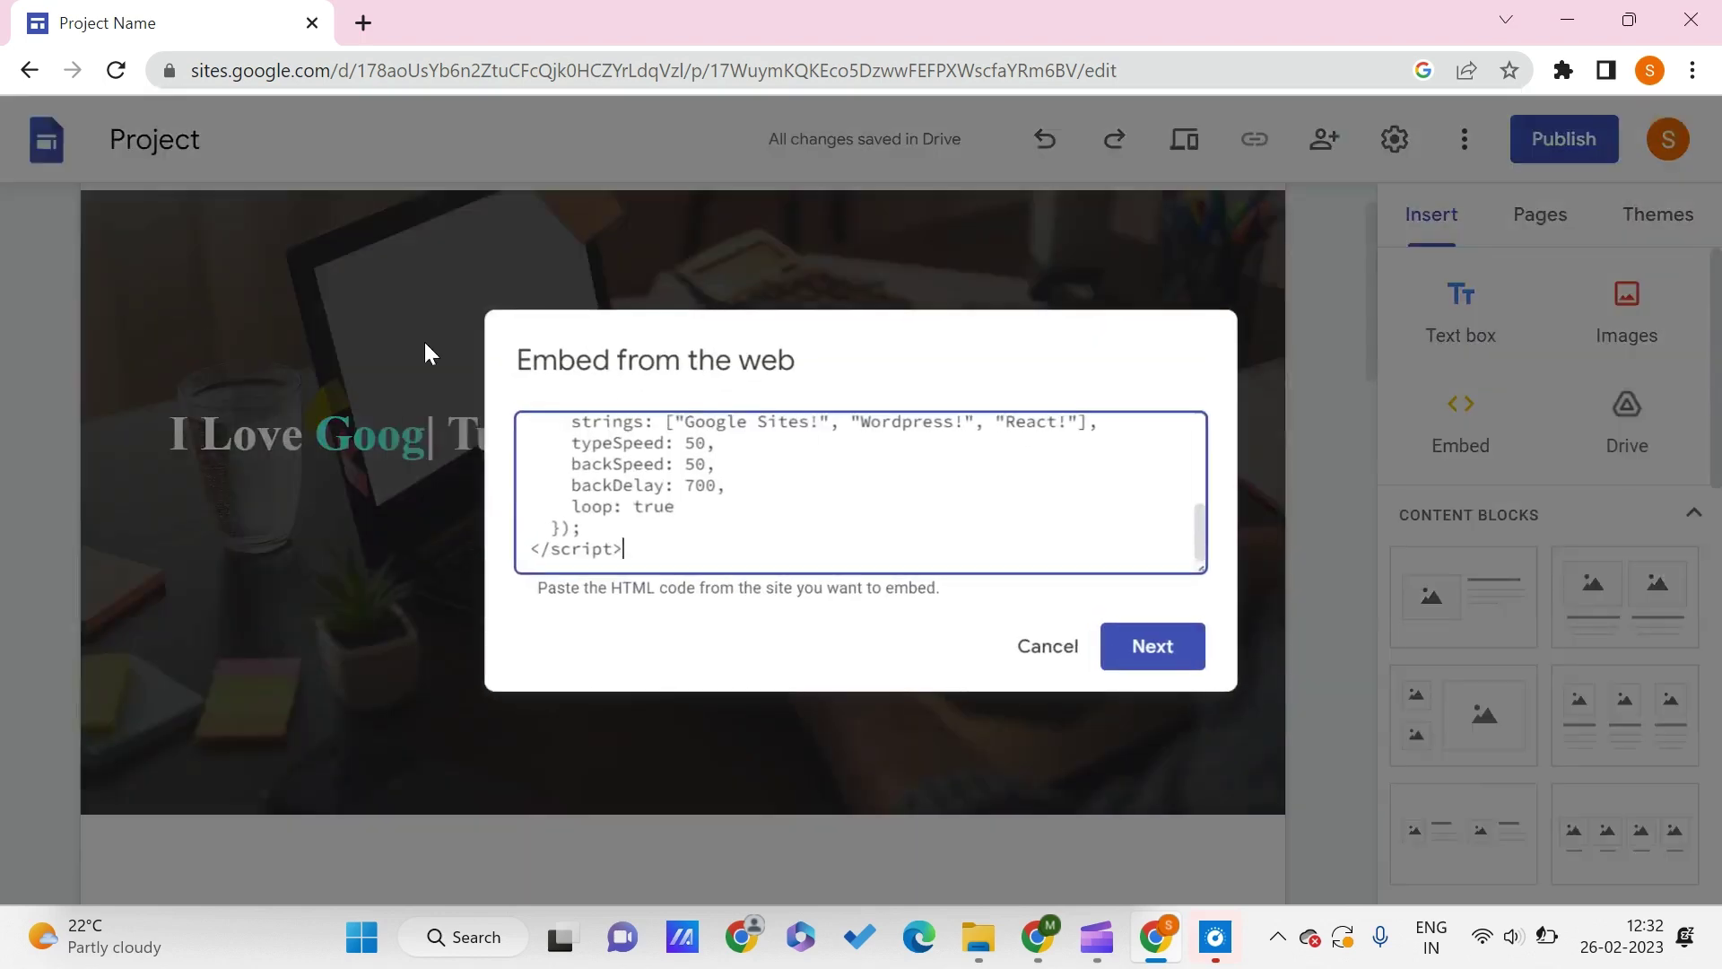
scroll(830, 471, up, 3)
scroll(995, 454, down, 3)
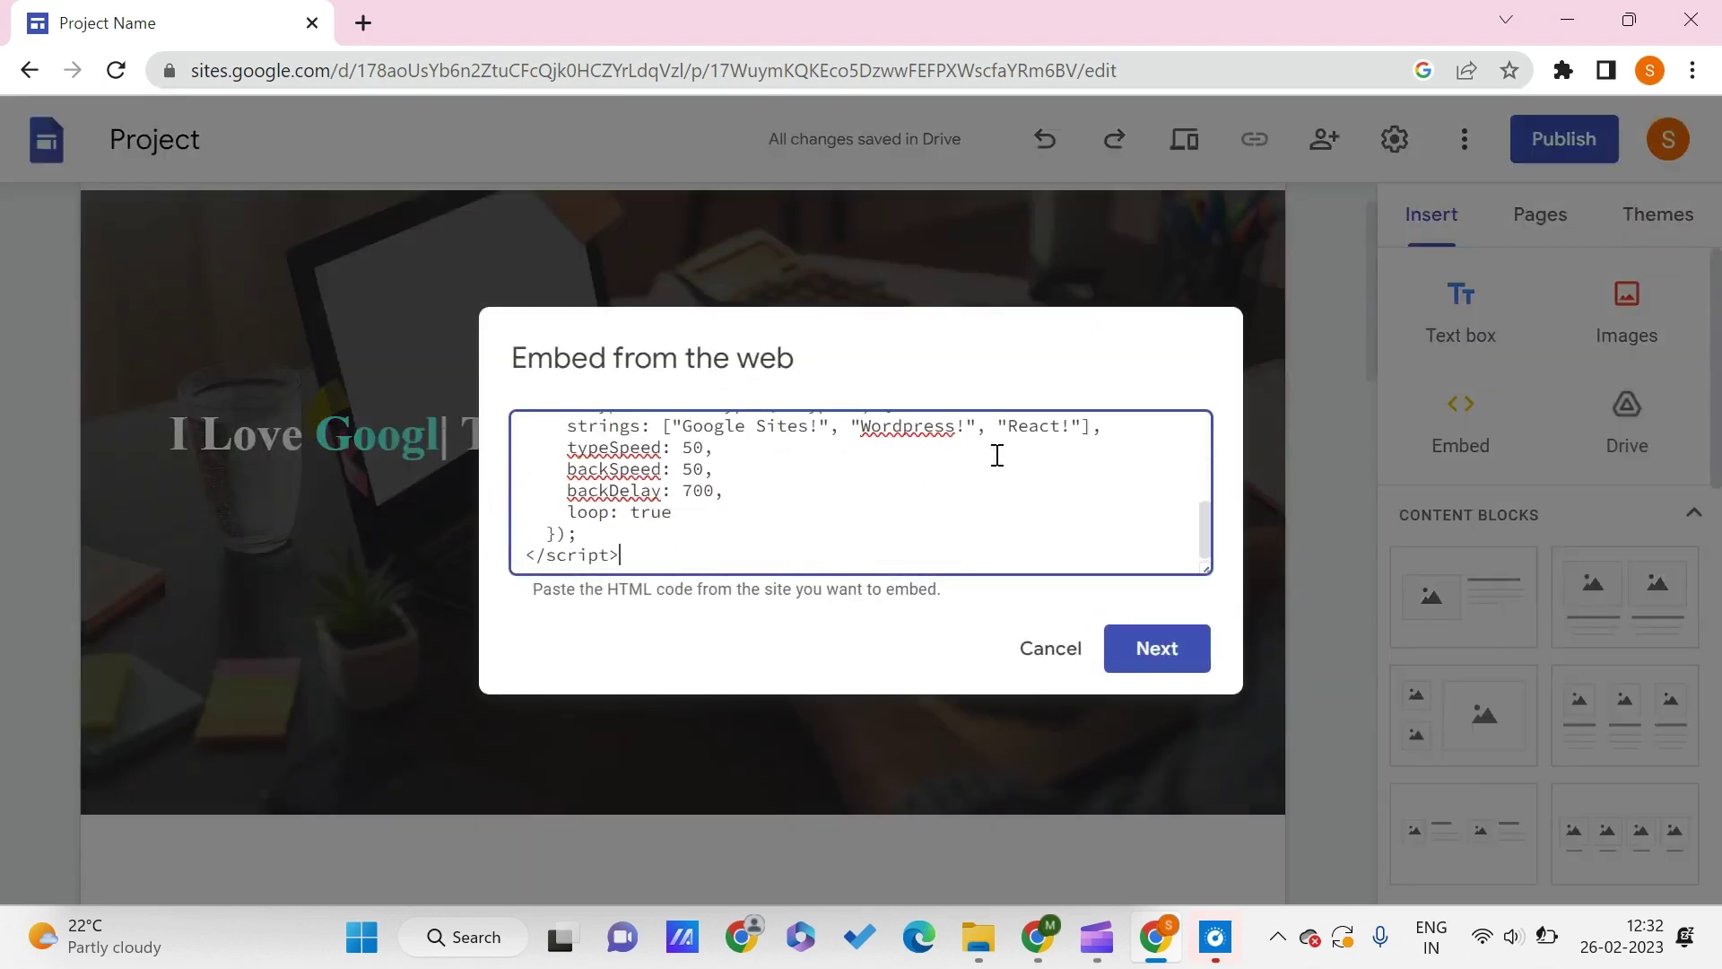
drag(1011, 427, 1085, 536)
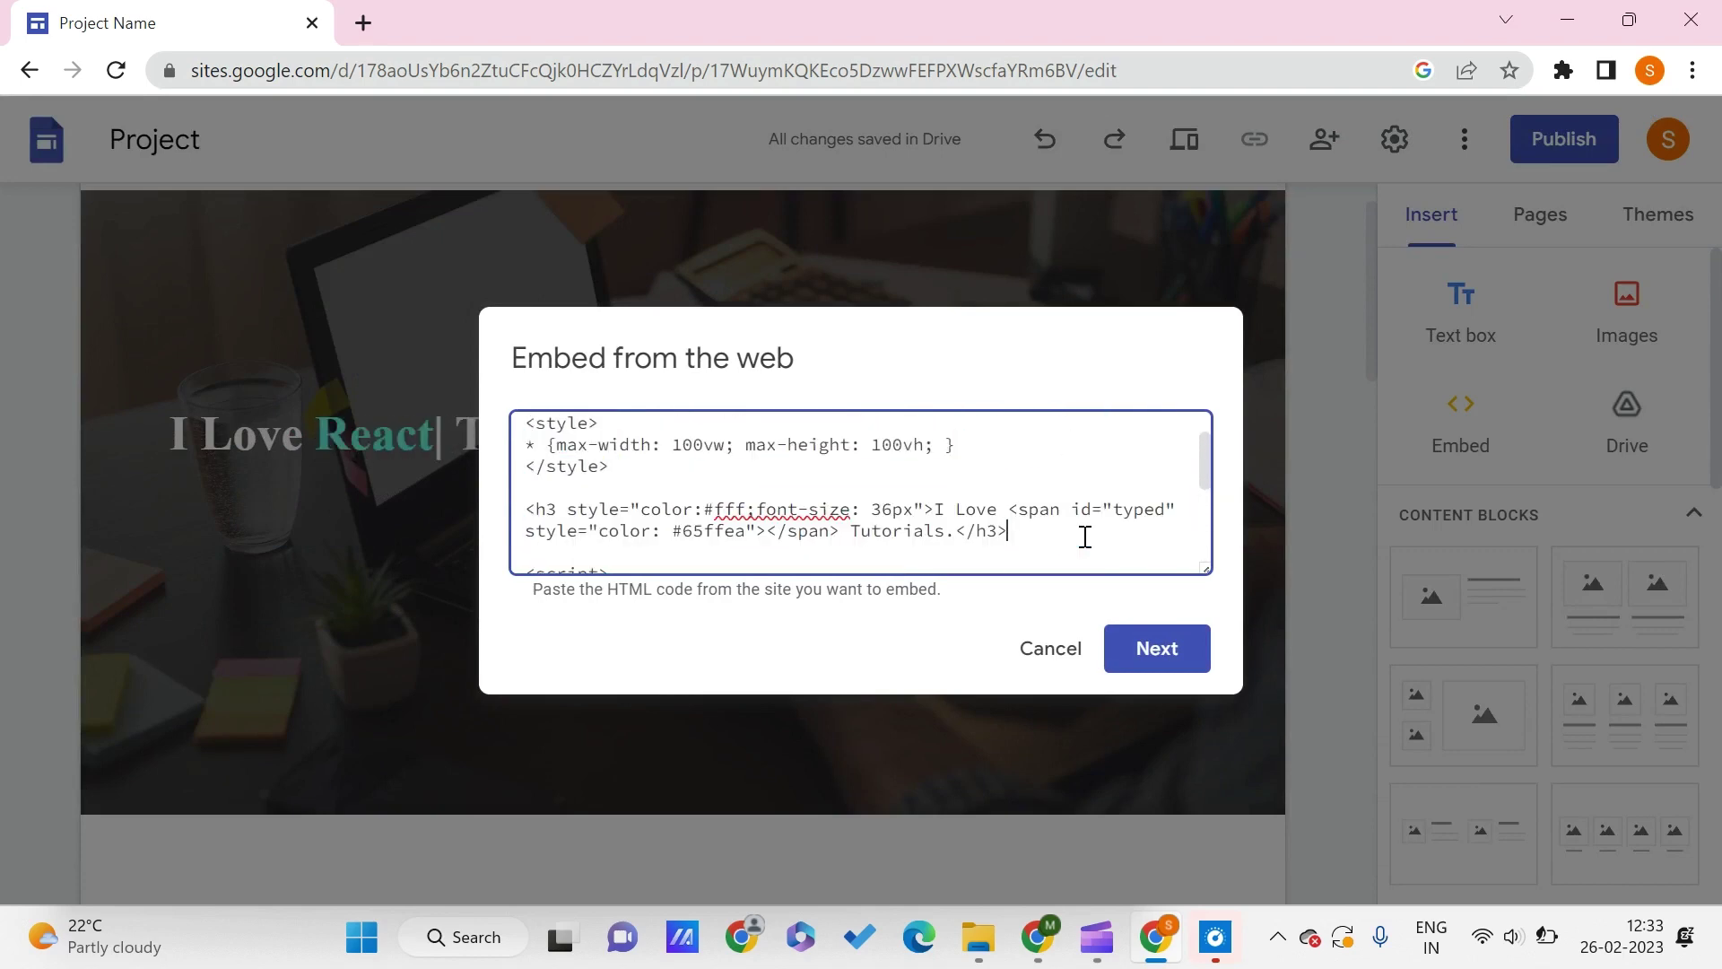
scroll(1084, 537, down, 1)
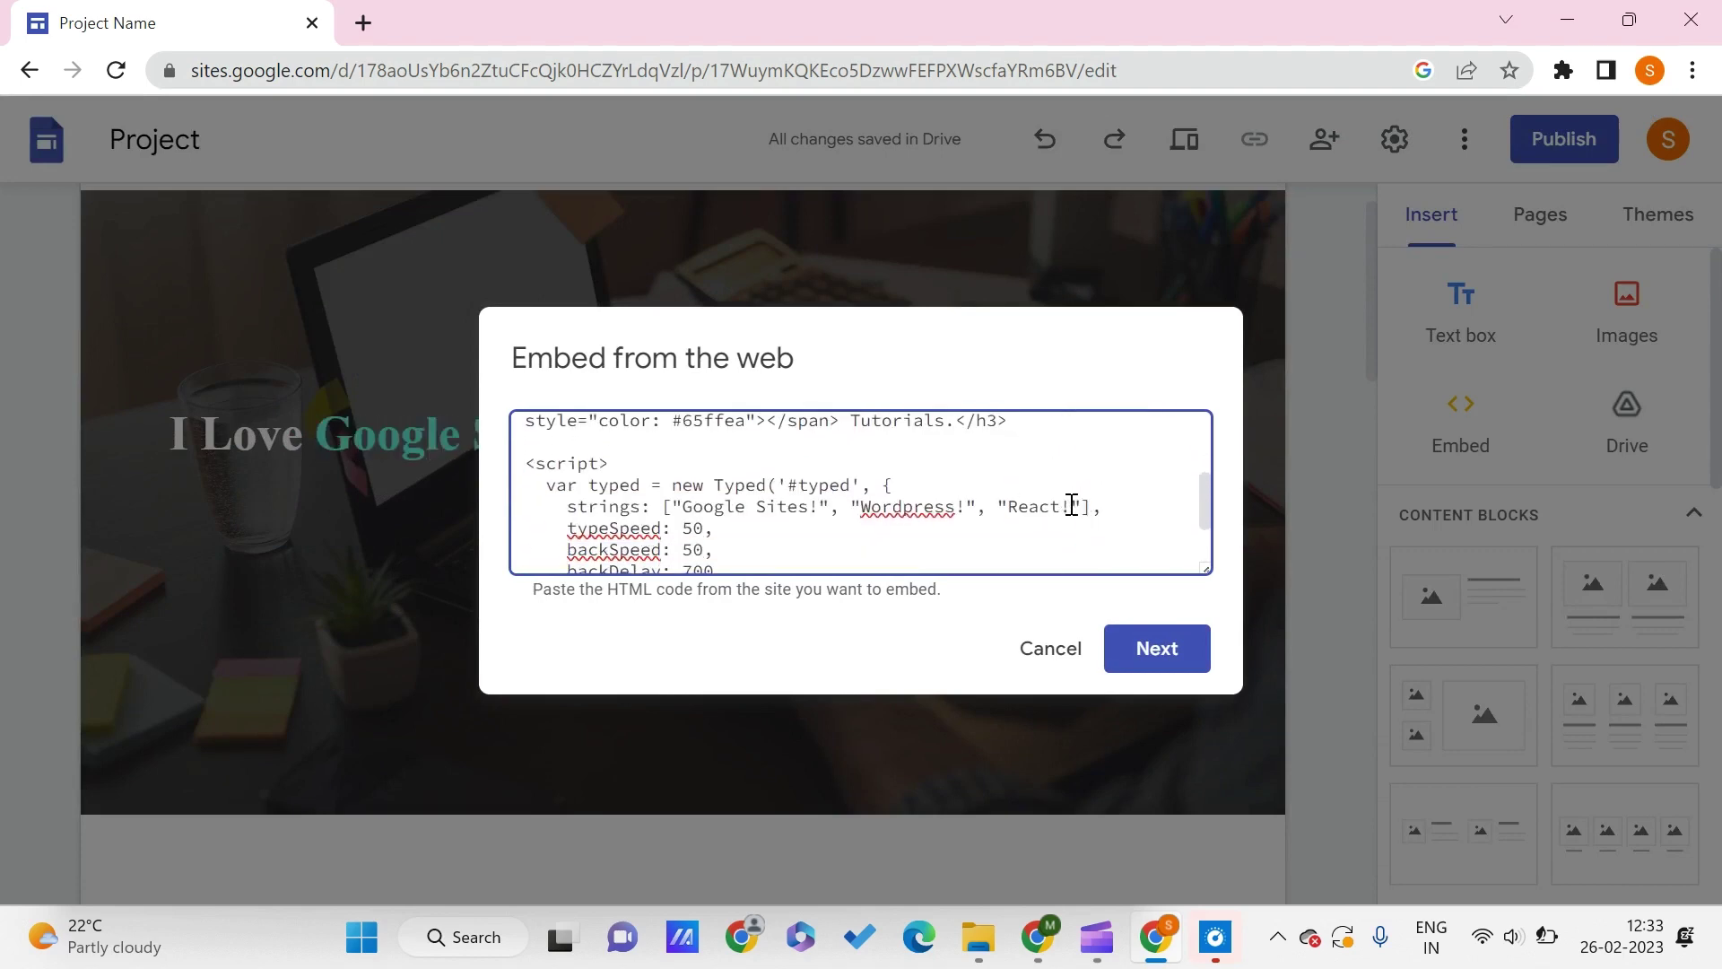
key(BackSpace)
key(BackSpace)
key(BackSpace)
key(BackSpace)
key(BackSpace)
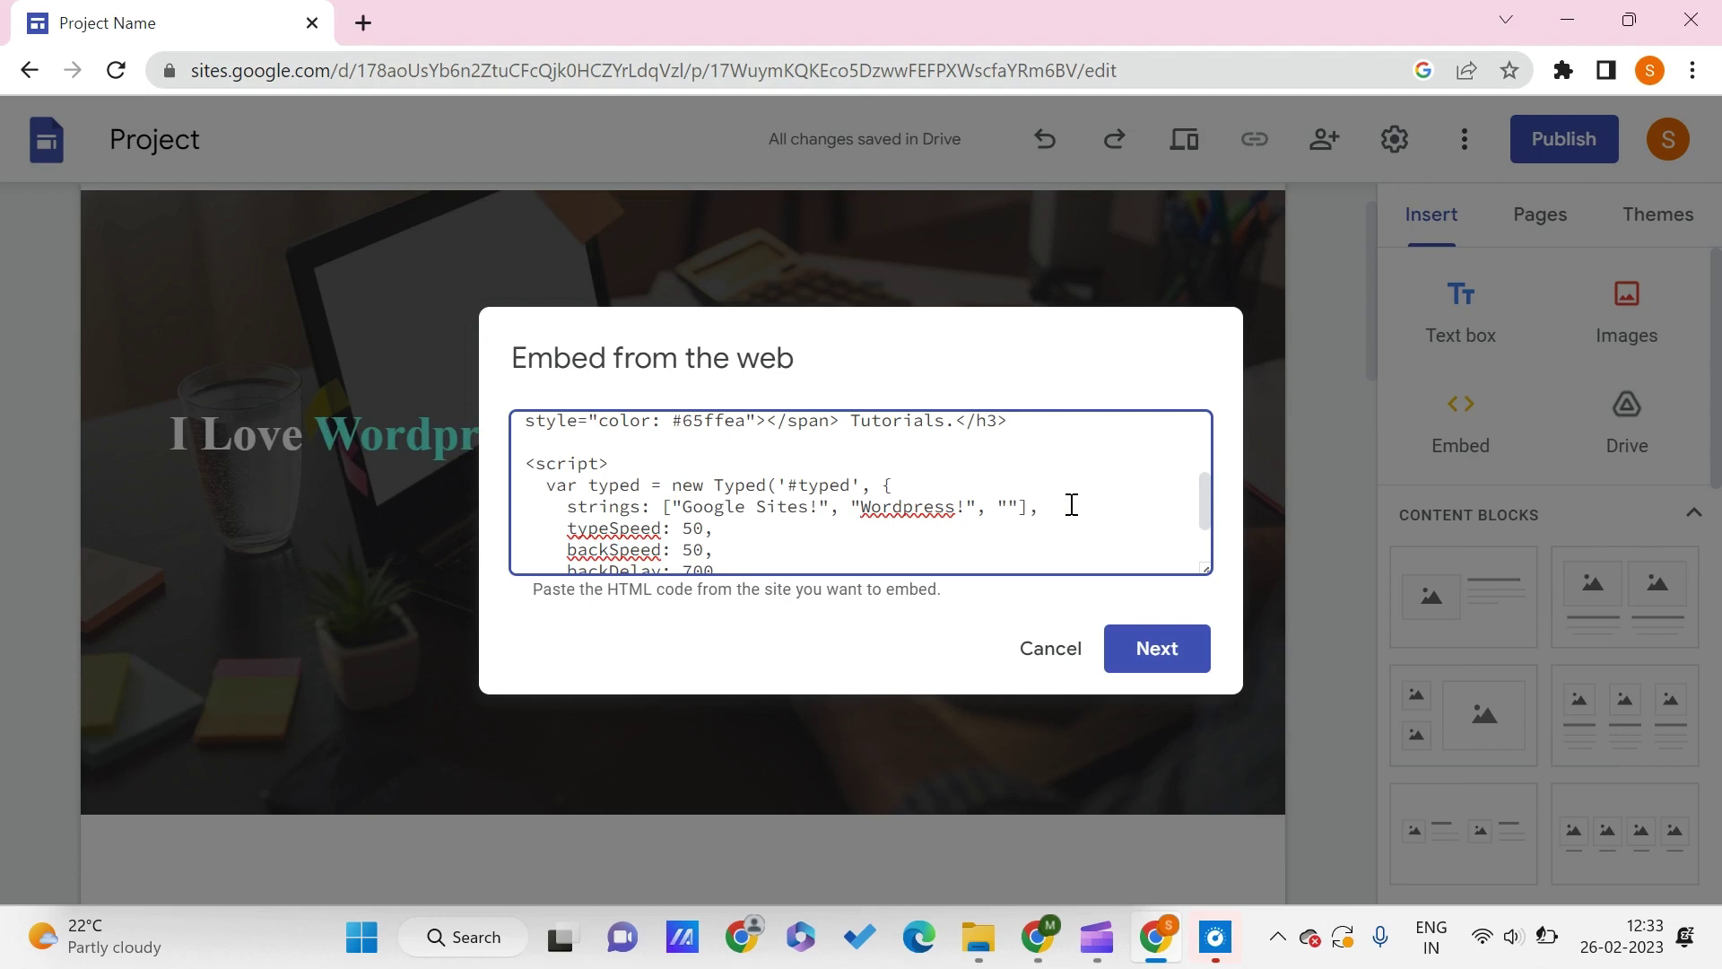
text(W)
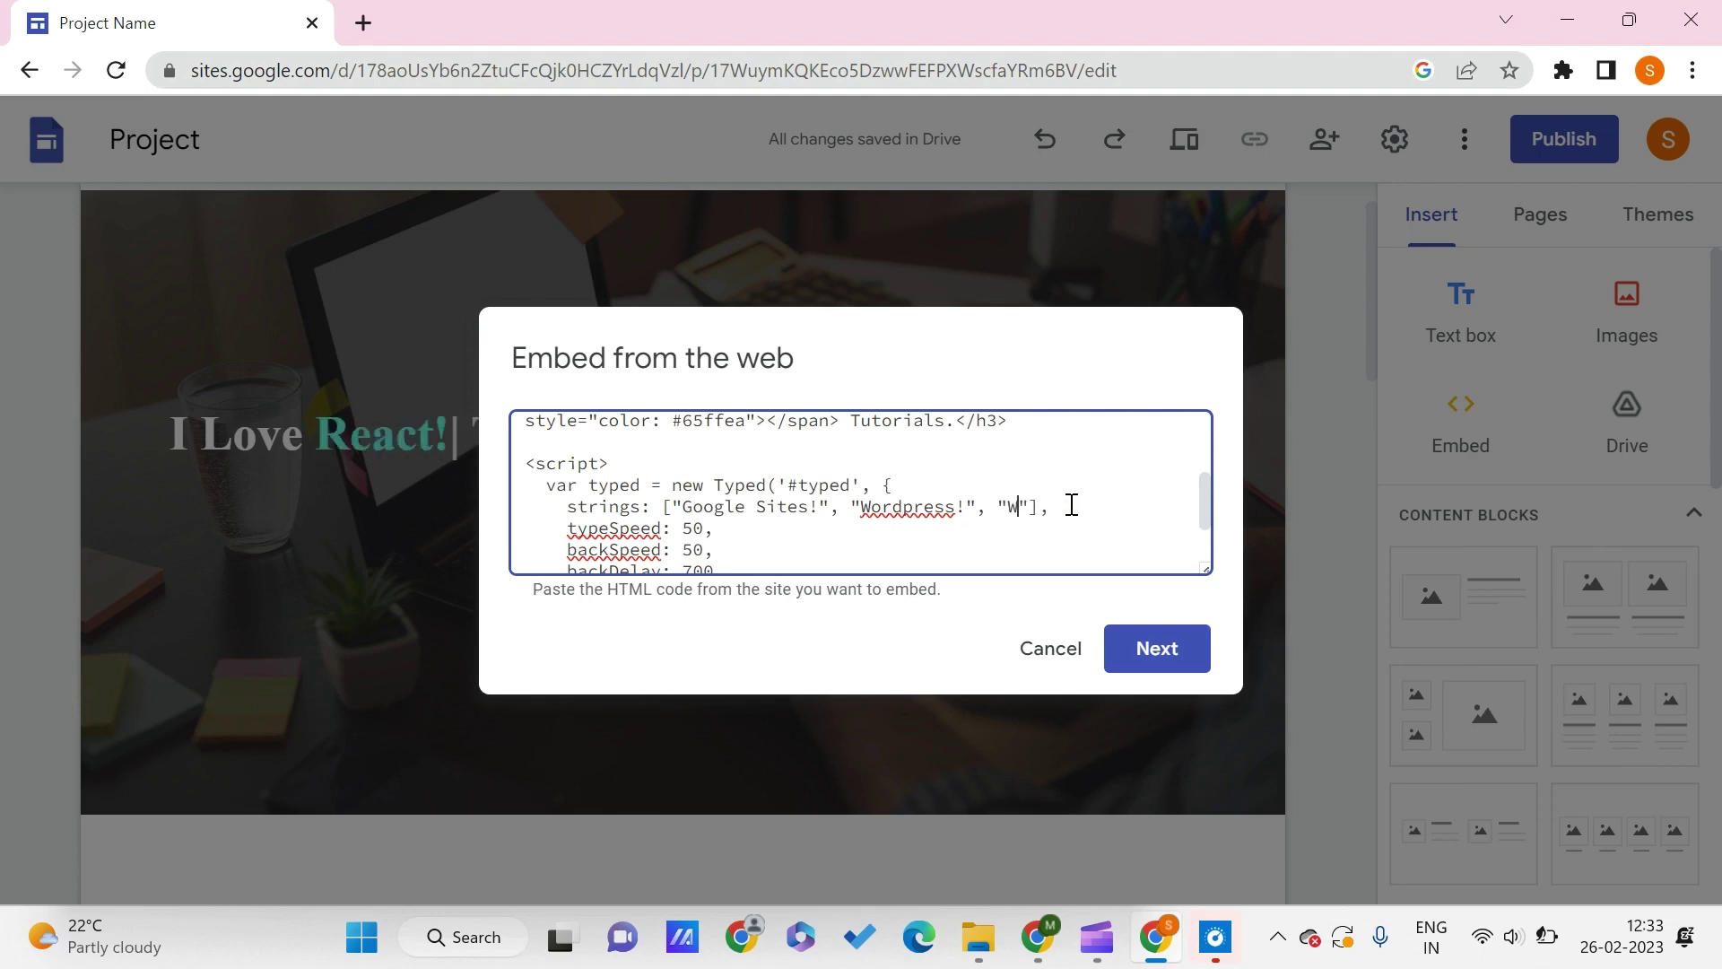
text(eb devel)
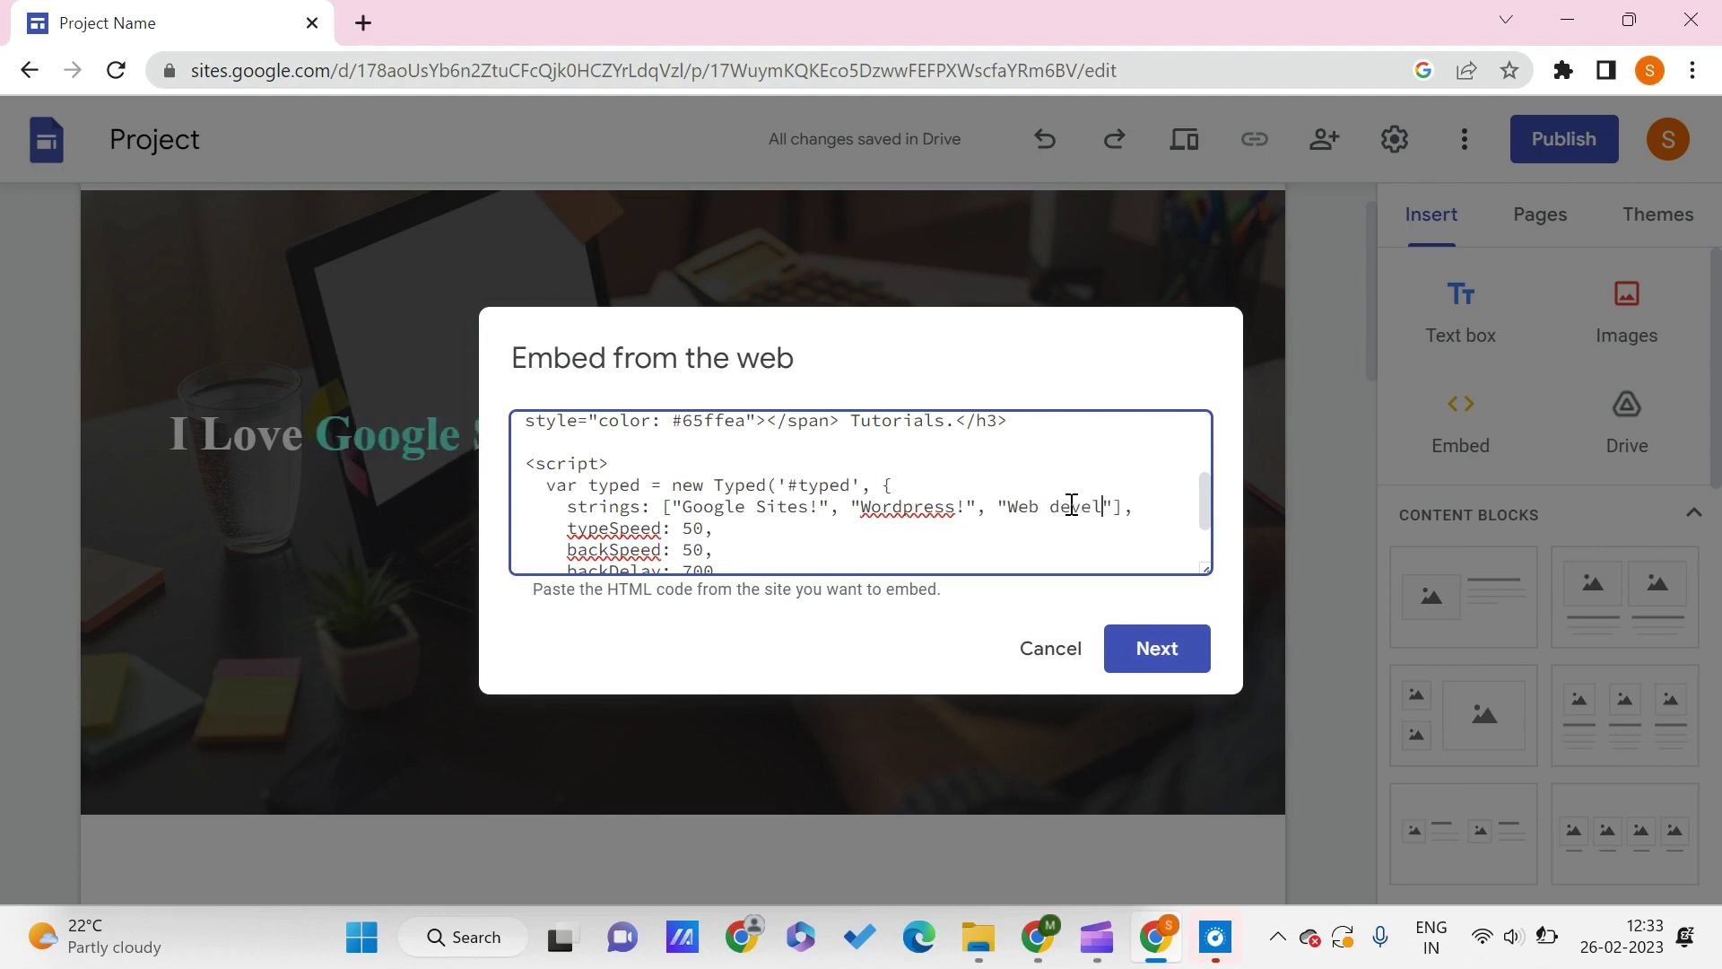
text(opment!)
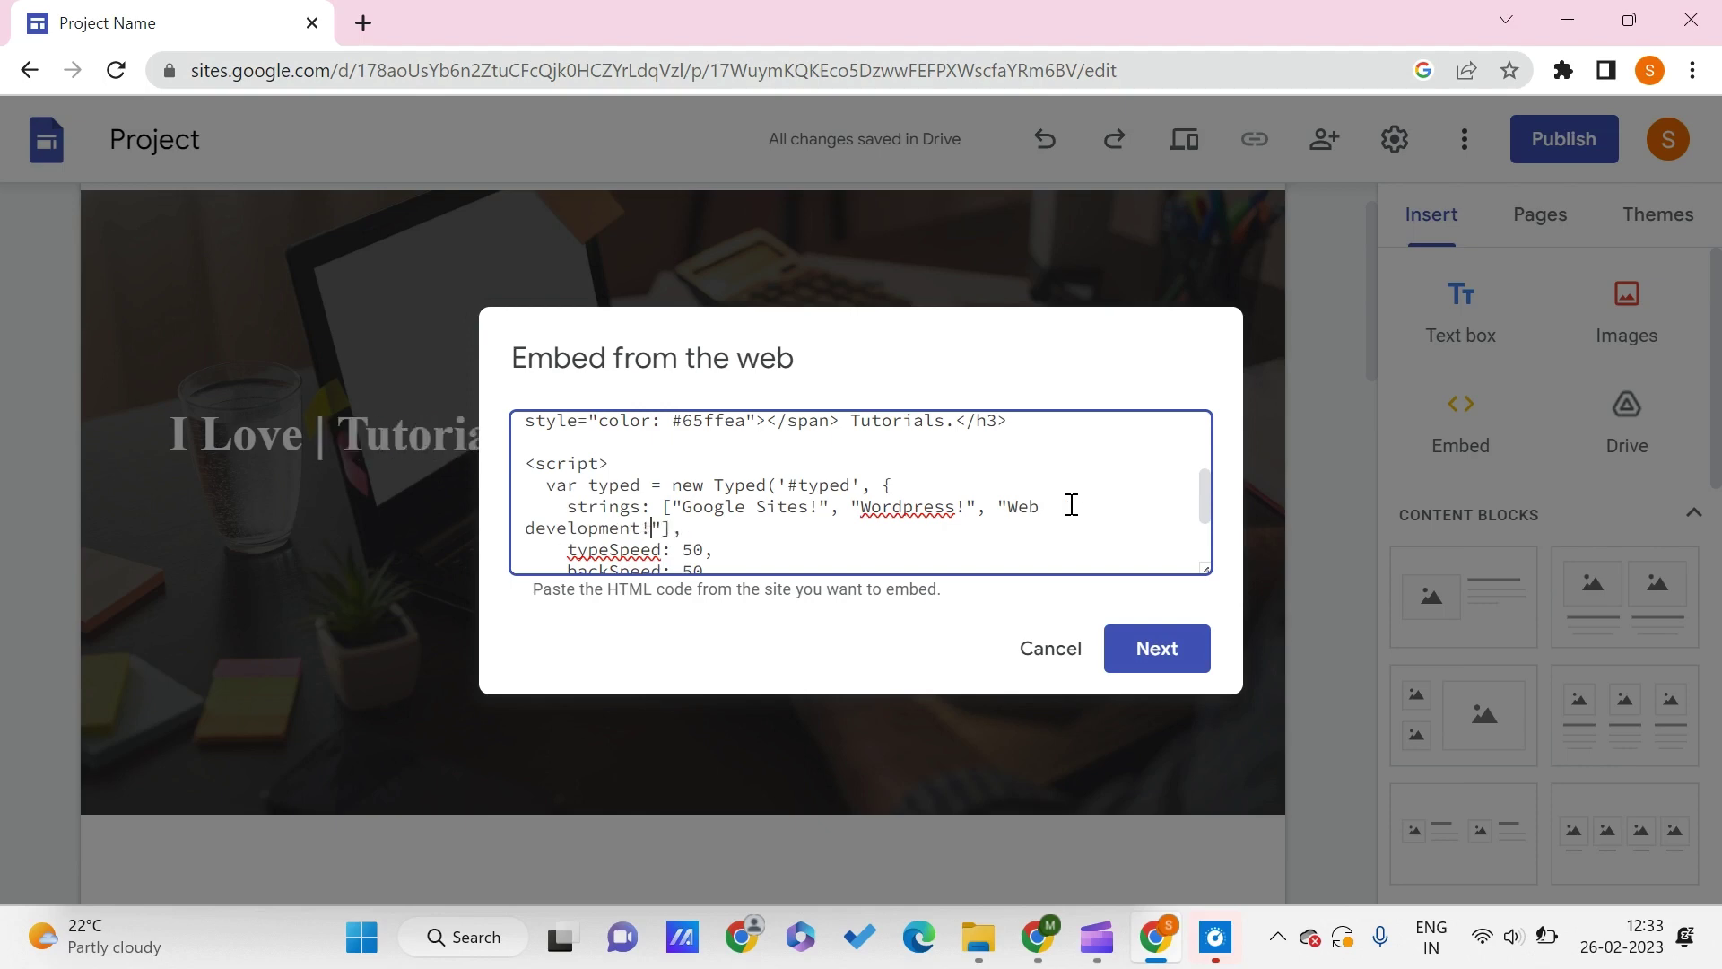
click(1123, 668)
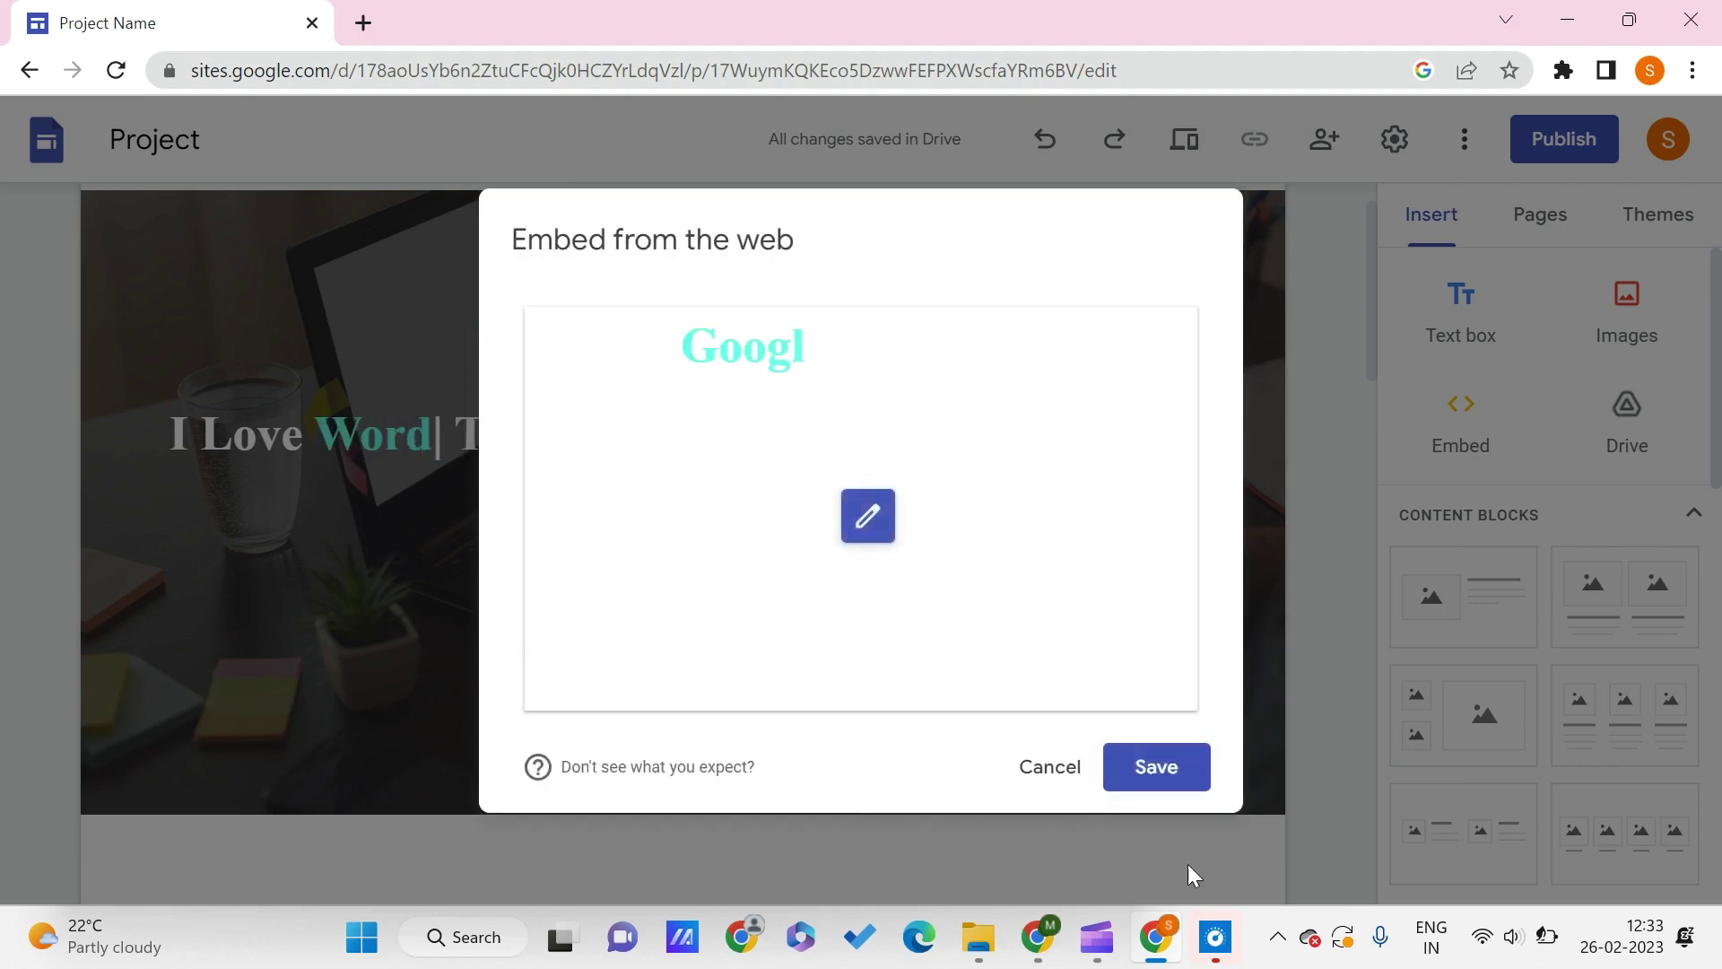
click(1153, 770)
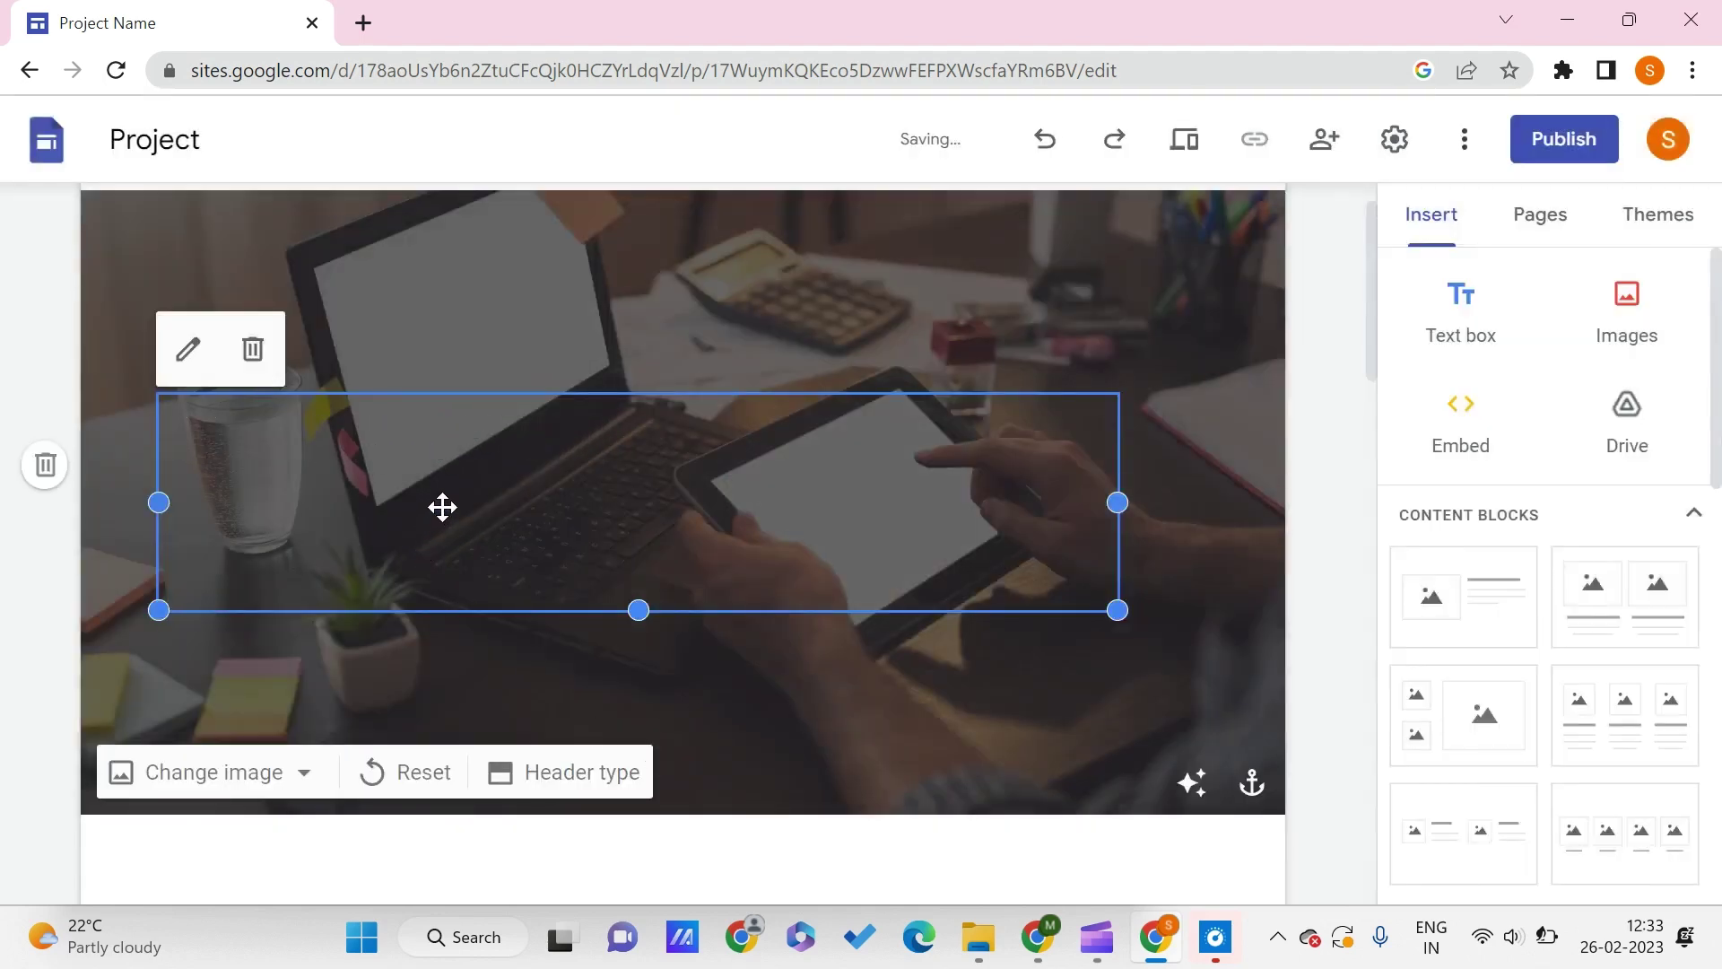